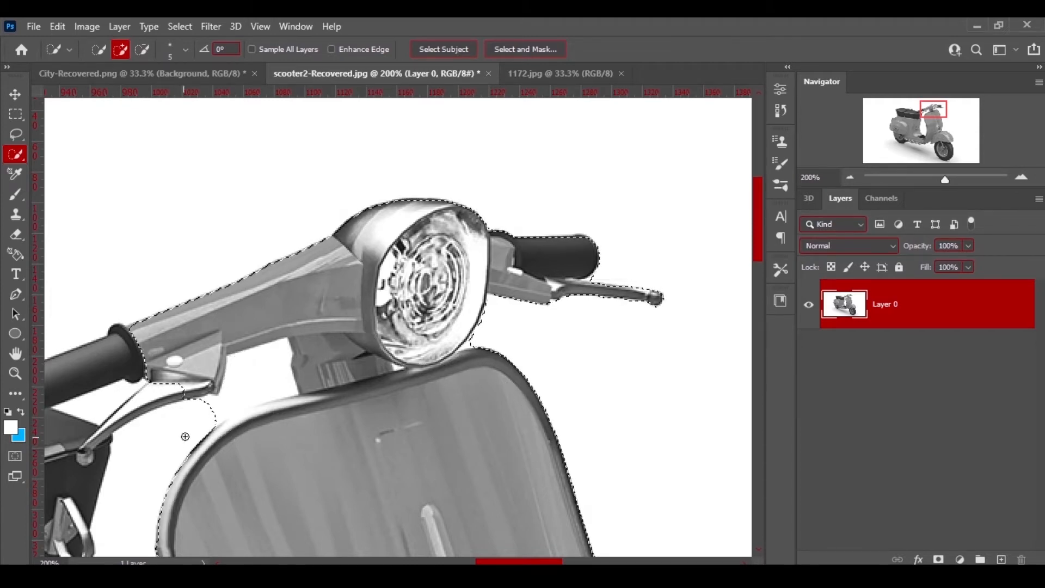
Extend the scooter selection to cover the area around the brake lever under the handlebar.
{"action": "left_click_drag", "start_coordinate": [200, 420], "coordinate": [223, 418]}
{"action": "left_click_drag", "start_coordinate": [301, 402], "coordinate": [313, 400]}
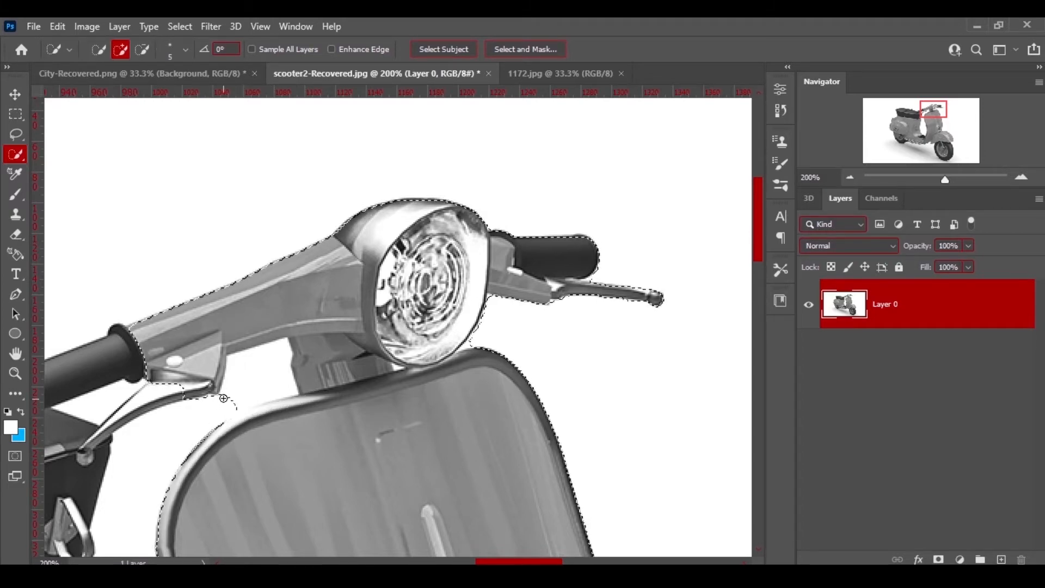
Inspect the selection edges along the leg shield, front fender and front wheel.
{"action": "key", "text": "alt"}
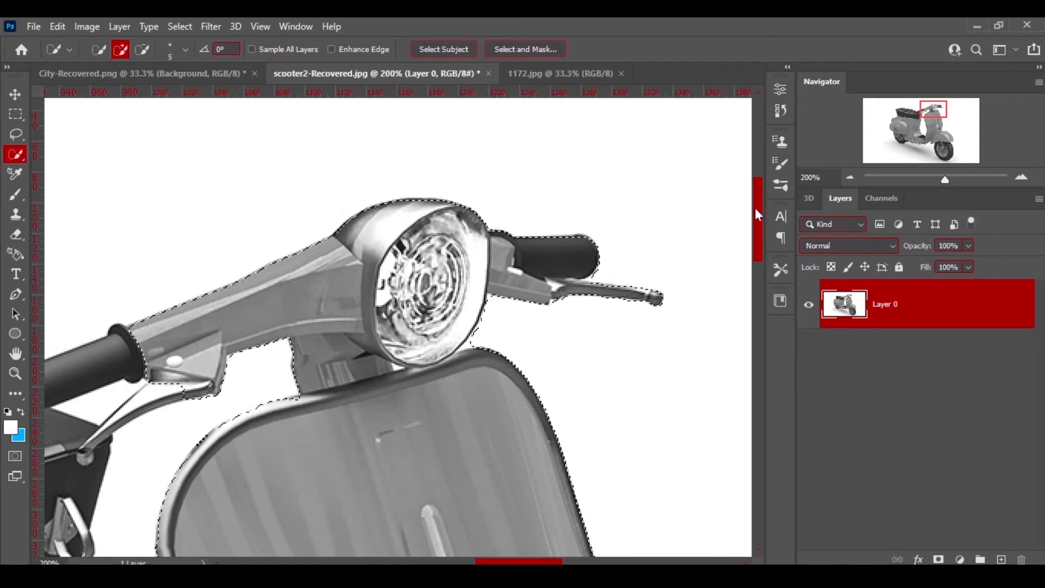
{"action": "left_click_drag", "start_coordinate": [755, 208], "coordinate": [754, 330]}
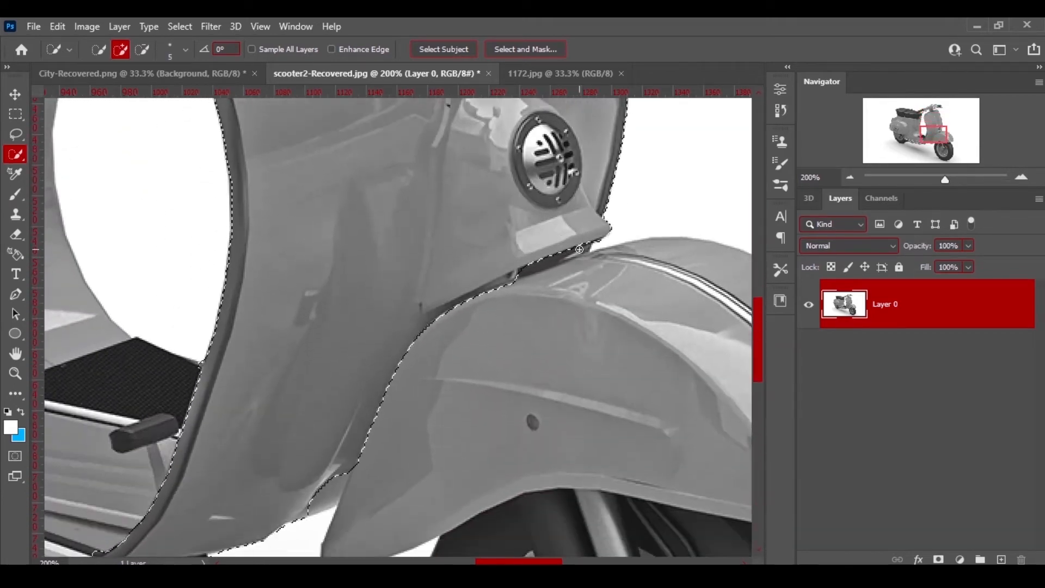
{"action": "left_click_drag", "start_coordinate": [509, 561], "coordinate": [549, 561]}
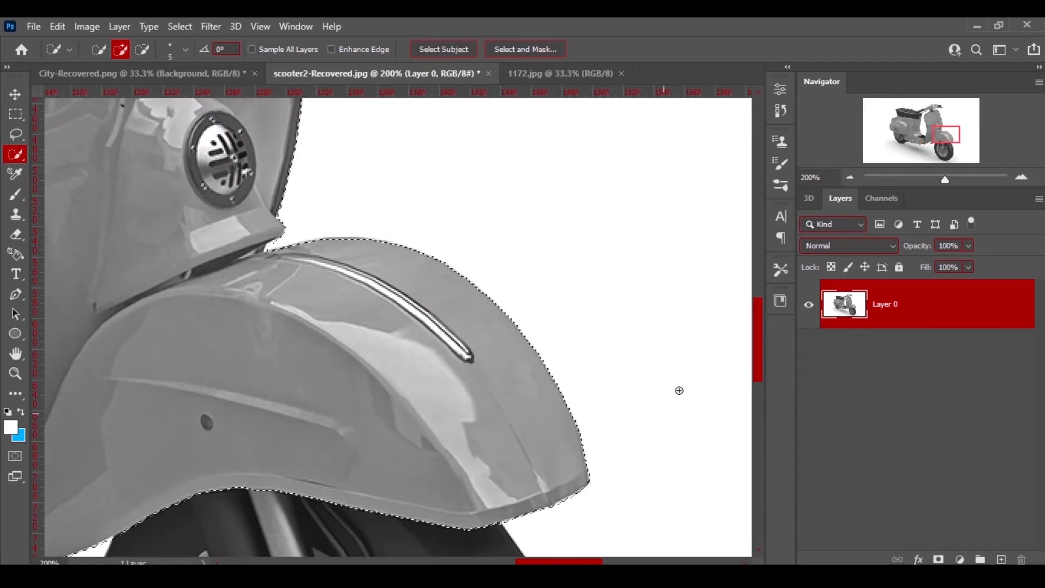
{"action": "left_click_drag", "start_coordinate": [757, 359], "coordinate": [757, 415]}
{"action": "mouse_move", "coordinate": [484, 230]}
{"action": "left_mouse_down"}
{"action": "mouse_move", "coordinate": [485, 327]}
{"action": "mouse_move", "coordinate": [292, 408]}
{"action": "left_mouse_up"}
{"action": "left_click_drag", "start_coordinate": [756, 384], "coordinate": [756, 413]}
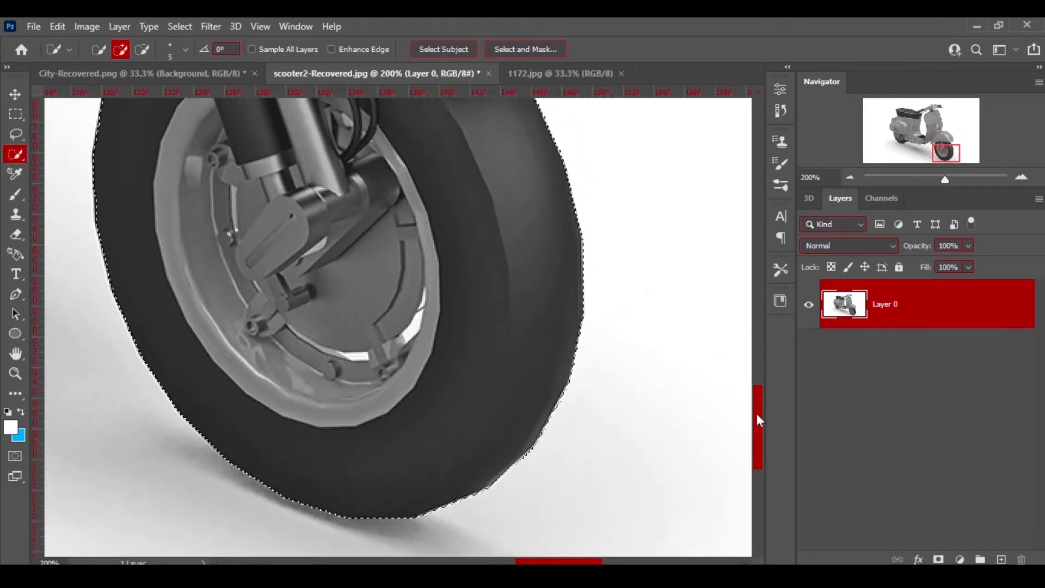
{"action": "left_click_drag", "start_coordinate": [560, 561], "coordinate": [488, 561]}
{"action": "left_click_drag", "start_coordinate": [757, 410], "coordinate": [758, 341]}
Add the lower side panel beneath the floorboard to the scooter selection.
{"action": "mouse_move", "coordinate": [393, 273]}
{"action": "left_mouse_down"}
{"action": "mouse_move", "coordinate": [381, 368]}
{"action": "mouse_move", "coordinate": [344, 398]}
{"action": "mouse_move", "coordinate": [201, 391]}
{"action": "mouse_move", "coordinate": [200, 349]}
{"action": "mouse_move", "coordinate": [254, 456]}
{"action": "mouse_move", "coordinate": [291, 480]}
{"action": "mouse_move", "coordinate": [201, 433]}
{"action": "mouse_move", "coordinate": [129, 415]}
{"action": "mouse_move", "coordinate": [156, 436]}
{"action": "mouse_move", "coordinate": [229, 458]}
{"action": "left_mouse_up"}
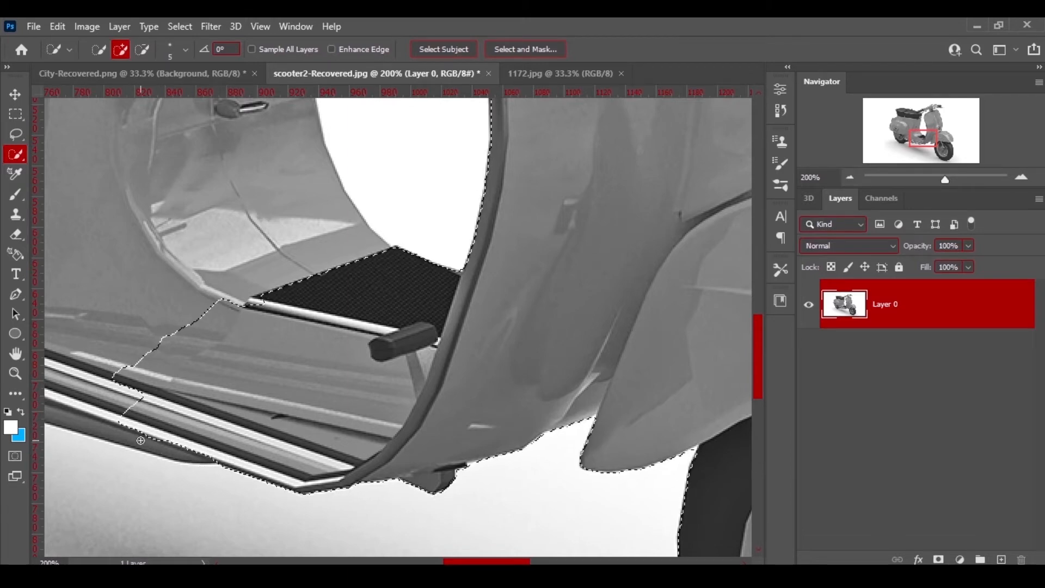
{"action": "left_click_drag", "start_coordinate": [140, 440], "coordinate": [133, 436]}
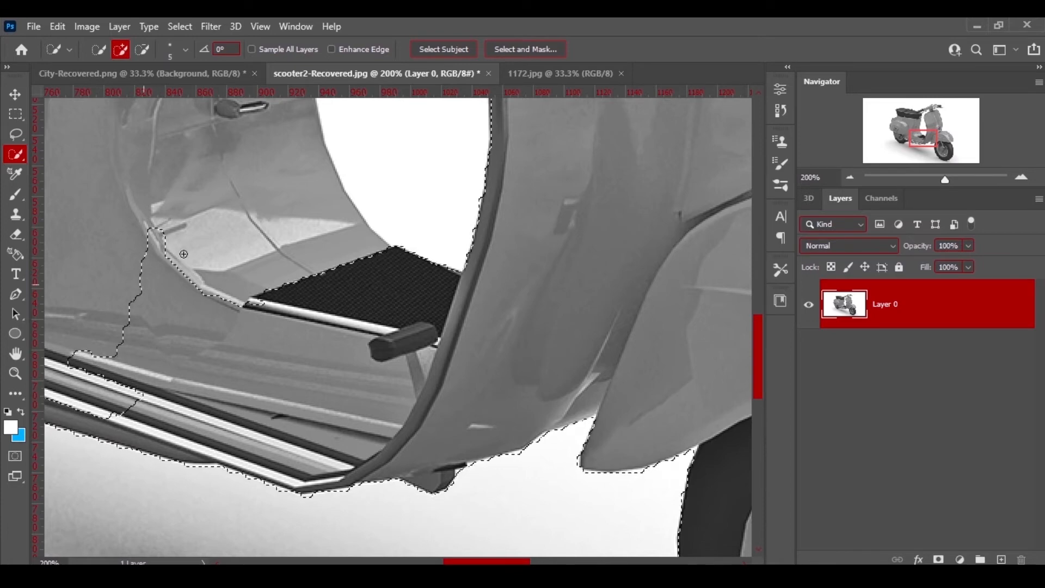
Add the scooter's central side body panel to the selection.
{"action": "key", "text": "ctrl+minus"}
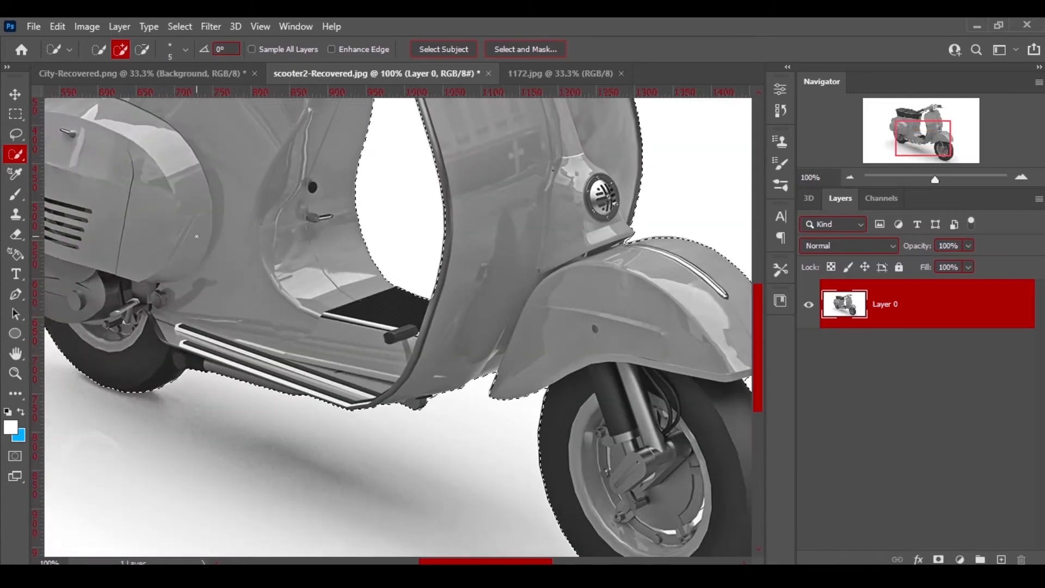
{"action": "key", "text": "ctrl+0"}
{"action": "left_click", "coordinate": [278, 252]}
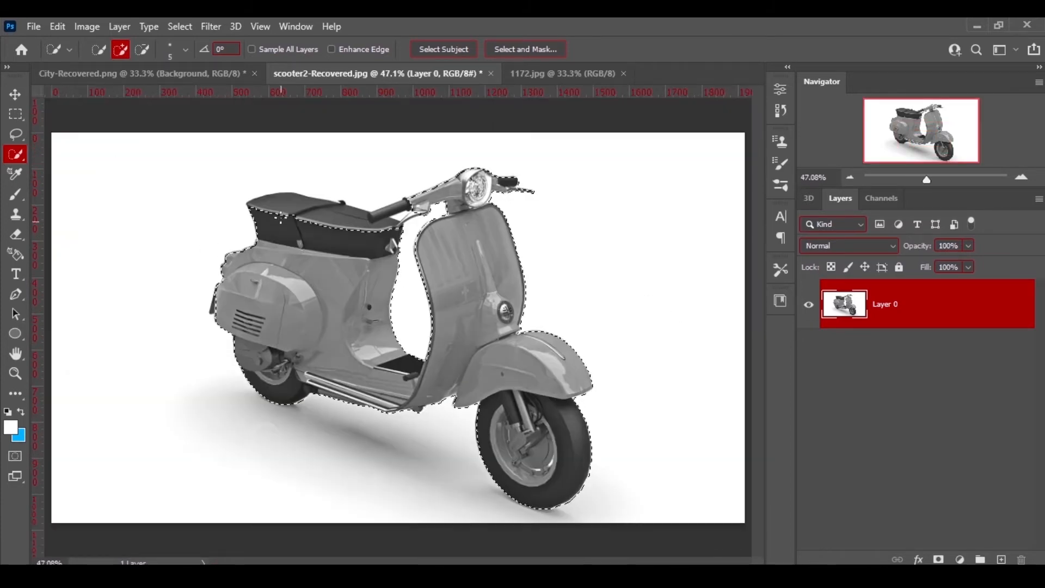
Enlarge the Quick Selection brush to 25 px.
{"action": "key", "text": "bracketright"}
{"action": "key", "text": "bracketright"}
{"action": "key", "text": "bracketright"}
{"action": "key", "text": "bracketright"}
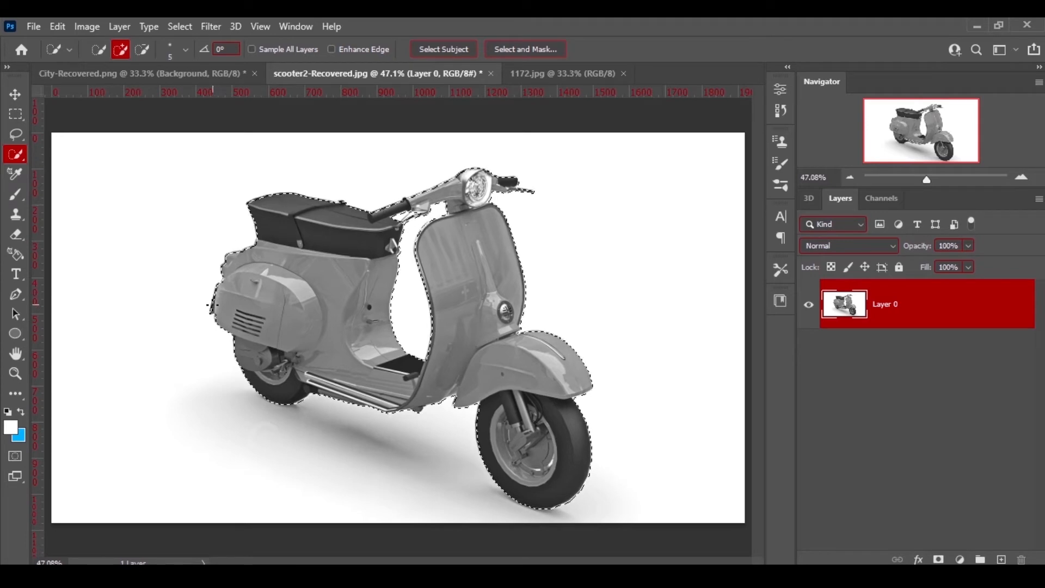
{"action": "key", "text": "bracketright"}
{"action": "key", "text": "bracketright"}
{"action": "key", "text": "bracketright"}
{"action": "key", "text": "bracketright"}
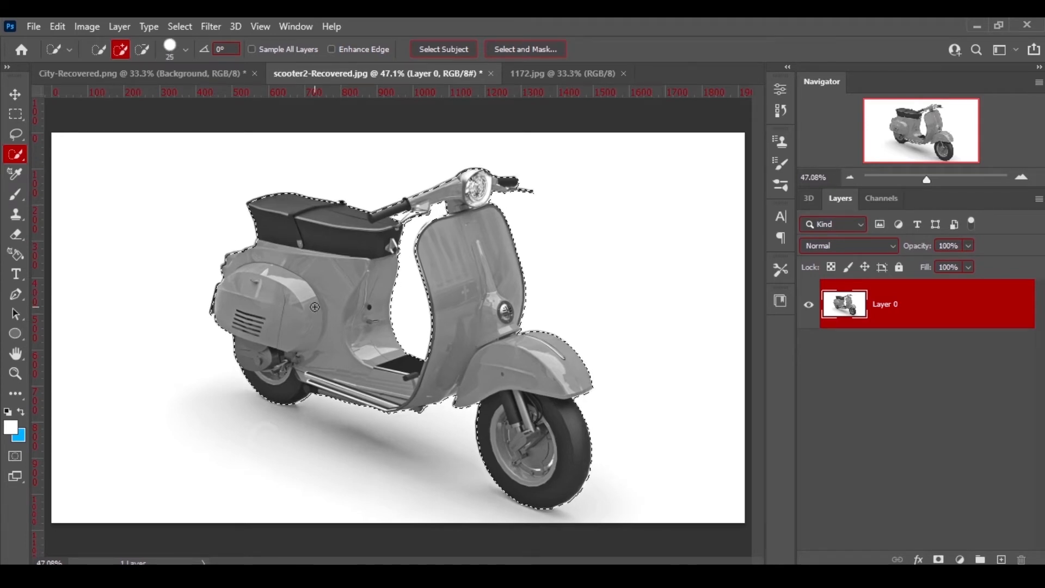
Subtract the background gap between the brake lever and the handlebar grip from the selection.
{"action": "key", "text": "ctrl+plus"}
{"action": "key", "text": "ctrl+plus"}
{"action": "key", "text": "ctrl+plus"}
{"action": "key", "text": "ctrl+plus"}
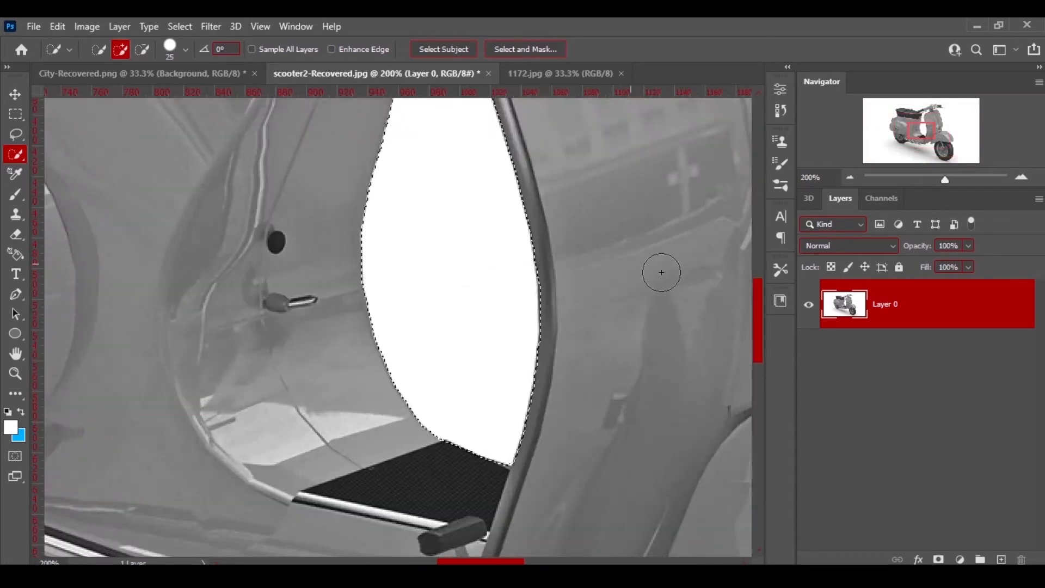
{"action": "left_click_drag", "start_coordinate": [757, 291], "coordinate": [755, 226]}
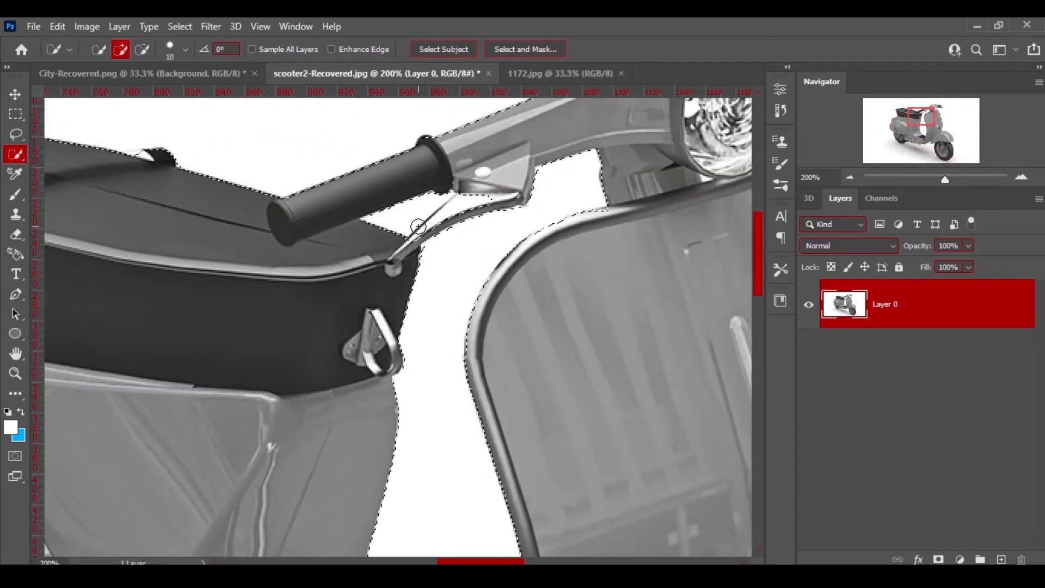
{"action": "left_click", "coordinate": [464, 192], "text": "alt"}
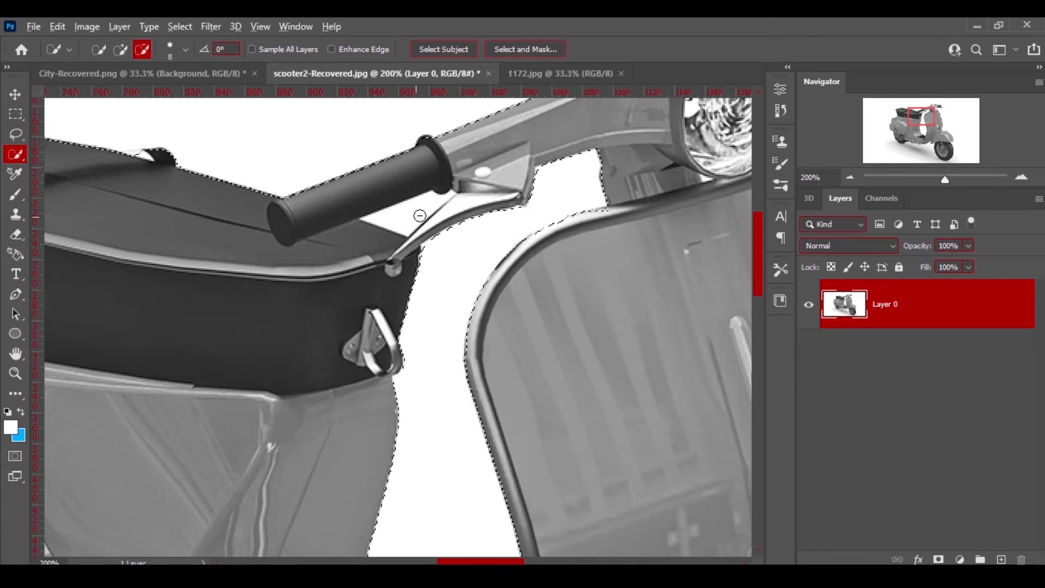
{"action": "left_click", "coordinate": [436, 221], "text": "alt"}
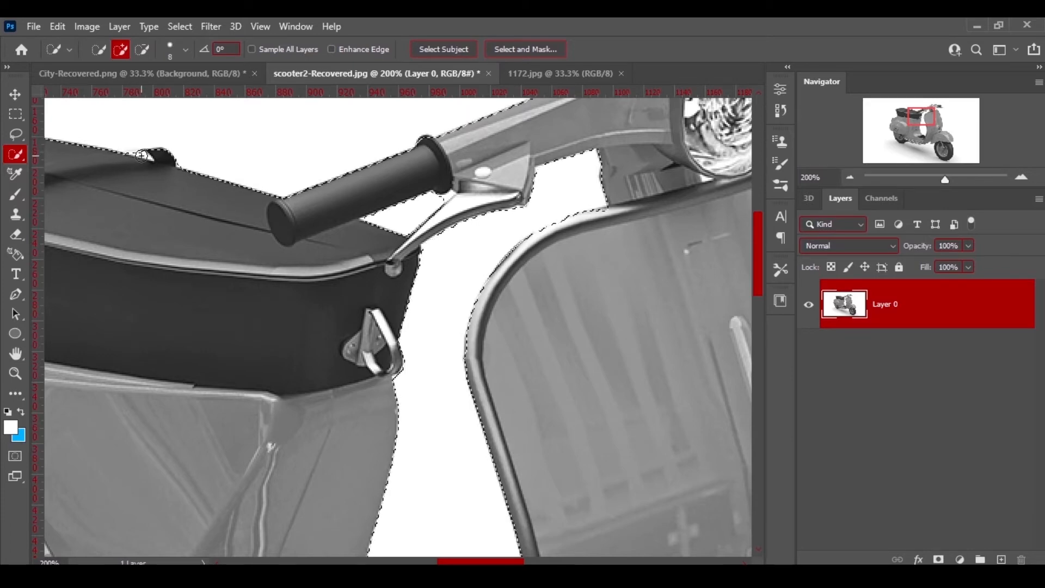
Set the brush size to 25 px and open Select and Mask for the scooter selection.
{"action": "key", "text": "ctrl+0"}
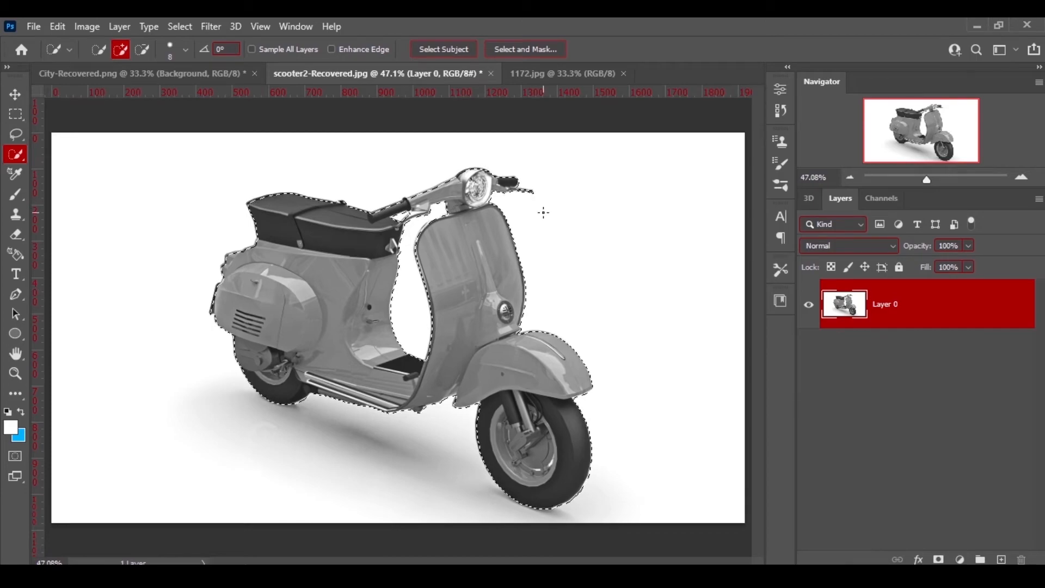
{"action": "key", "text": "bracketright"}
{"action": "key", "text": "bracketright"}
{"action": "key", "text": "bracketright"}
{"action": "key", "text": "bracketright"}
{"action": "key", "text": "bracketright"}
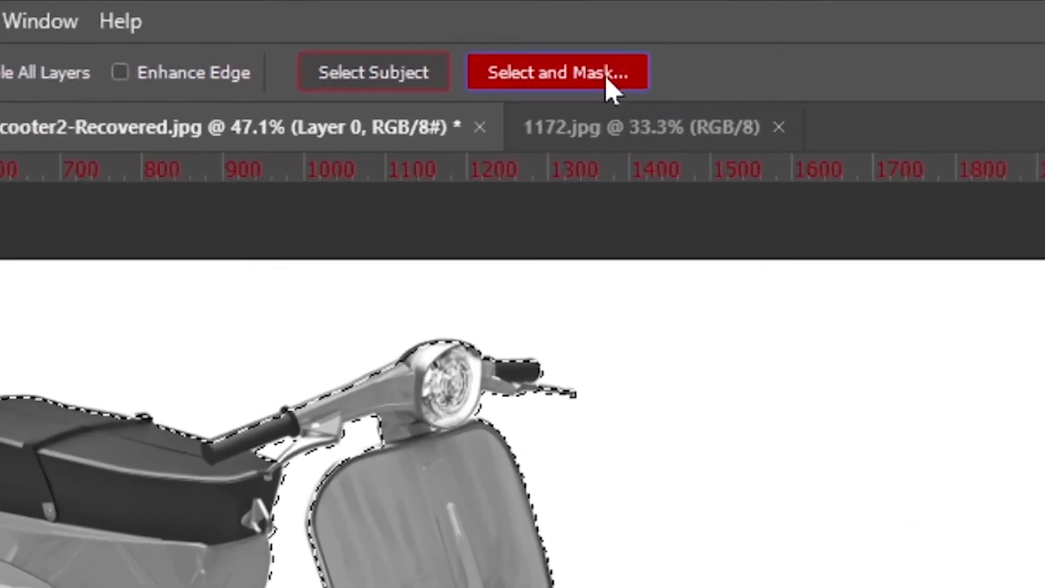
{"action": "left_click", "coordinate": [525, 49]}
Set the Refine Edge Brush size to 8 px.
{"action": "key", "text": "ctrl+plus"}
{"action": "key", "text": "ctrl+plus"}
{"action": "key", "text": "ctrl+plus"}
{"action": "key", "text": "ctrl+plus"}
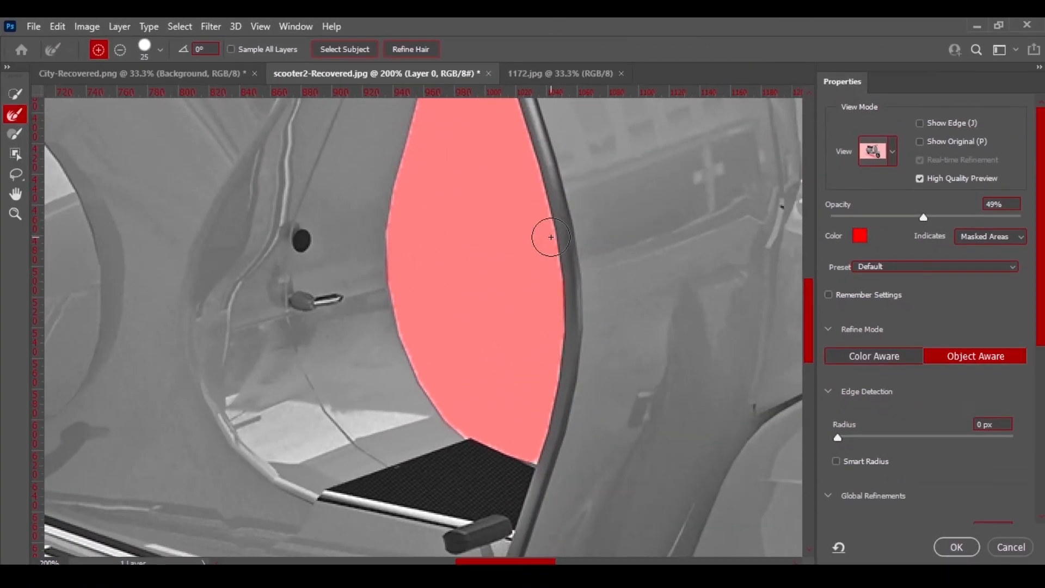
{"action": "left_click_drag", "start_coordinate": [526, 562], "coordinate": [595, 562]}
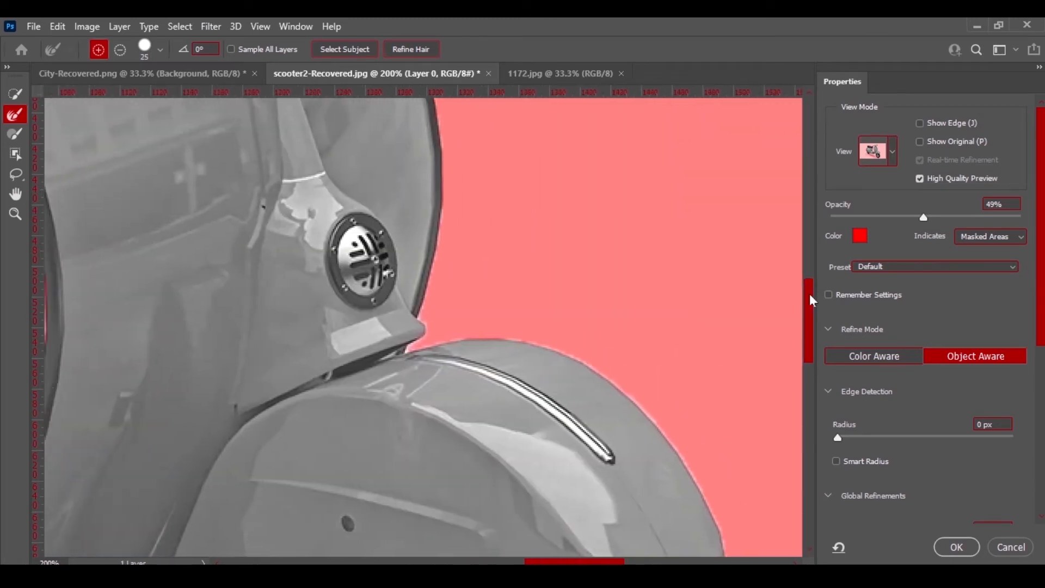
{"action": "left_click_drag", "start_coordinate": [809, 293], "coordinate": [824, 183]}
{"action": "key", "text": "bracketleft"}
{"action": "key", "text": "bracketleft"}
{"action": "key", "text": "bracketleft"}
{"action": "key", "text": "bracketleft"}
{"action": "key", "text": "bracketleft"}
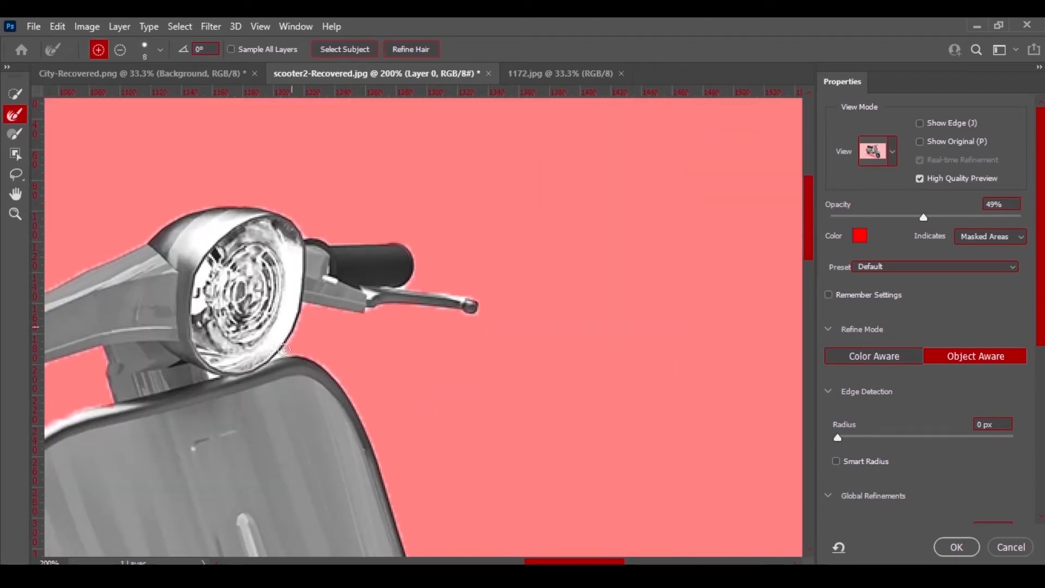
Refine the mask edge around the headlight, handlebar lever and top of the leg shield.
{"action": "left_click_drag", "start_coordinate": [285, 350], "coordinate": [305, 305]}
{"action": "mouse_move", "coordinate": [302, 301]}
{"action": "left_mouse_down"}
{"action": "mouse_move", "coordinate": [333, 312]}
{"action": "mouse_move", "coordinate": [472, 309]}
{"action": "mouse_move", "coordinate": [460, 294]}
{"action": "mouse_move", "coordinate": [421, 288]}
{"action": "mouse_move", "coordinate": [416, 258]}
{"action": "mouse_move", "coordinate": [384, 240]}
{"action": "mouse_move", "coordinate": [300, 232]}
{"action": "mouse_move", "coordinate": [261, 206]}
{"action": "mouse_move", "coordinate": [190, 211]}
{"action": "mouse_move", "coordinate": [48, 297]}
{"action": "left_mouse_up"}
{"action": "mouse_move", "coordinate": [270, 353]}
{"action": "left_mouse_down"}
{"action": "mouse_move", "coordinate": [305, 356]}
{"action": "mouse_move", "coordinate": [343, 389]}
{"action": "mouse_move", "coordinate": [382, 467]}
{"action": "left_mouse_up"}
{"action": "left_click_drag", "start_coordinate": [349, 398], "coordinate": [404, 548]}
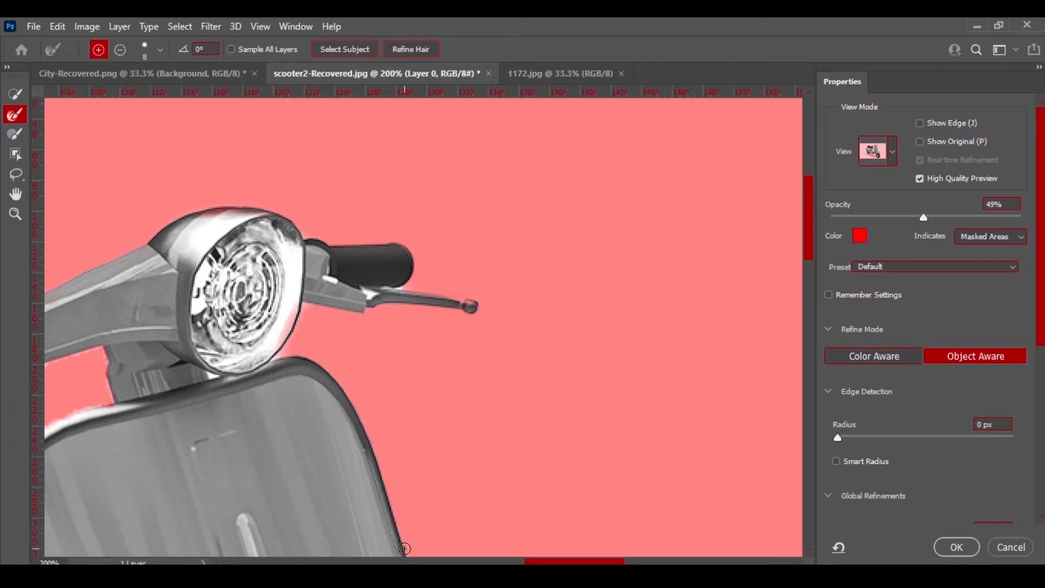
Refine the mask edge along the leg shield's side and the top of the front fender.
{"action": "scroll", "coordinate": [806, 286], "scroll_direction": "down", "scroll_amount": 5}
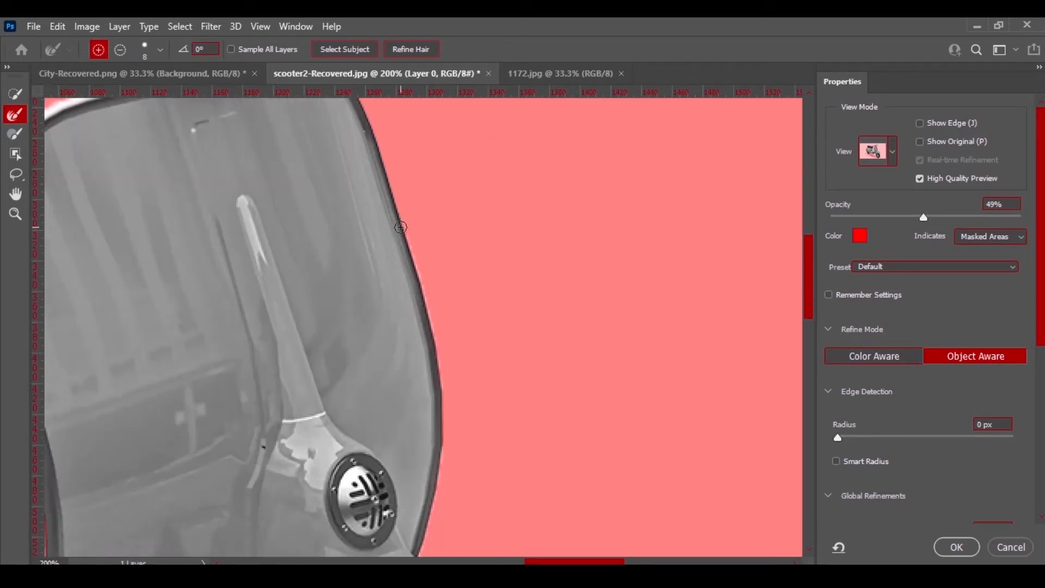
{"action": "mouse_move", "coordinate": [408, 244]}
{"action": "left_mouse_down"}
{"action": "mouse_move", "coordinate": [440, 402]}
{"action": "mouse_move", "coordinate": [442, 467]}
{"action": "mouse_move", "coordinate": [422, 551]}
{"action": "left_mouse_up"}
{"action": "scroll", "coordinate": [808, 270], "scroll_direction": "down", "scroll_amount": 4}
{"action": "mouse_move", "coordinate": [416, 287]}
{"action": "left_mouse_down"}
{"action": "mouse_move", "coordinate": [411, 322]}
{"action": "mouse_move", "coordinate": [480, 312]}
{"action": "mouse_move", "coordinate": [567, 332]}
{"action": "mouse_move", "coordinate": [692, 431]}
{"action": "left_mouse_up"}
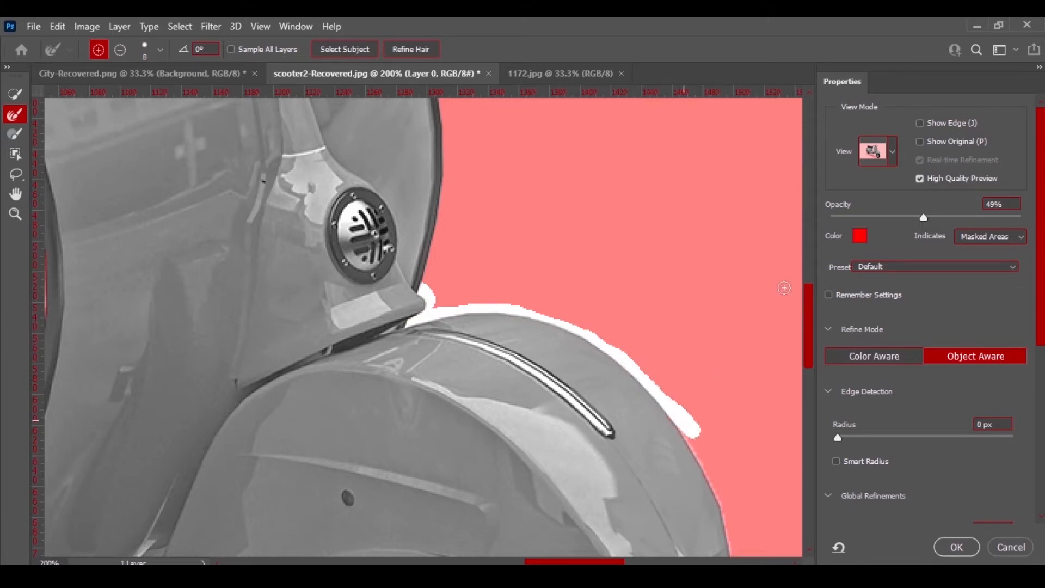
Refine the mask edge along the front fender's outer curve and lower rim.
{"action": "left_click_drag", "start_coordinate": [806, 313], "coordinate": [806, 354]}
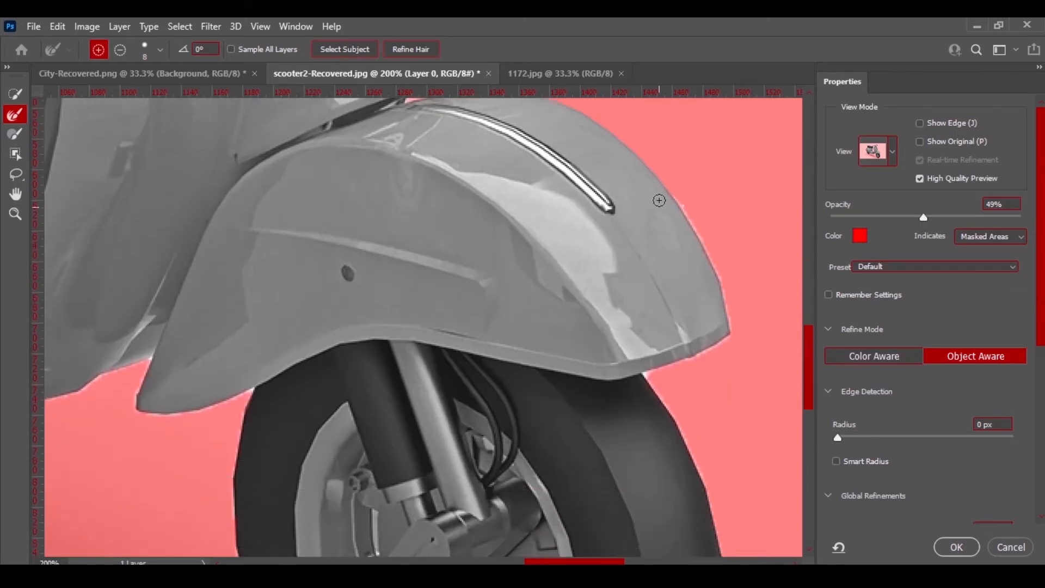
{"action": "left_click_drag", "start_coordinate": [667, 186], "coordinate": [675, 207]}
{"action": "mouse_move", "coordinate": [700, 249]}
{"action": "left_mouse_down"}
{"action": "mouse_move", "coordinate": [722, 297]}
{"action": "mouse_move", "coordinate": [720, 344]}
{"action": "mouse_move", "coordinate": [688, 361]}
{"action": "left_mouse_up"}
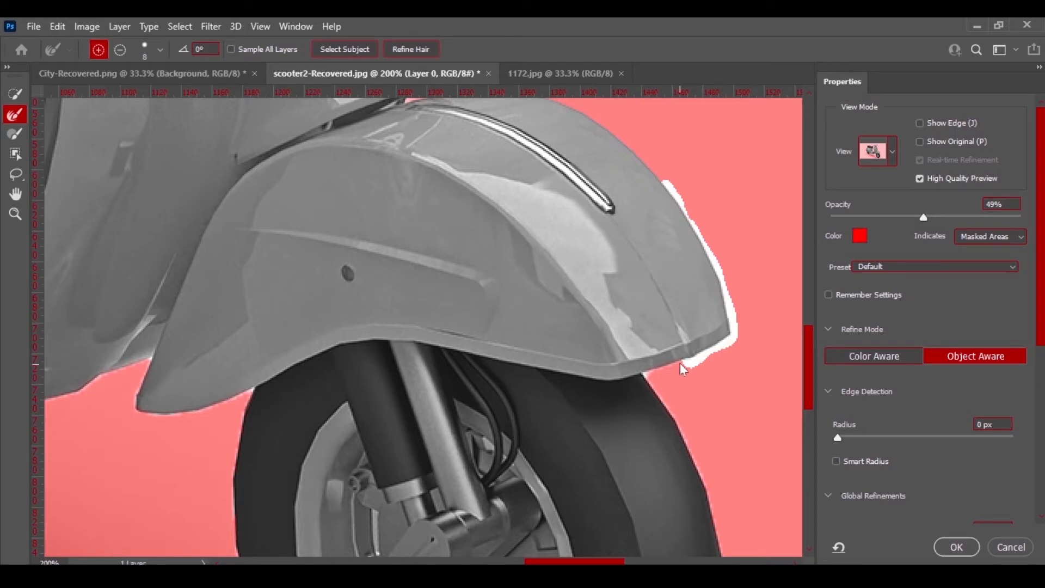
{"action": "mouse_move", "coordinate": [679, 363]}
{"action": "left_mouse_down"}
{"action": "mouse_move", "coordinate": [646, 381]}
{"action": "mouse_move", "coordinate": [687, 443]}
{"action": "left_mouse_up"}
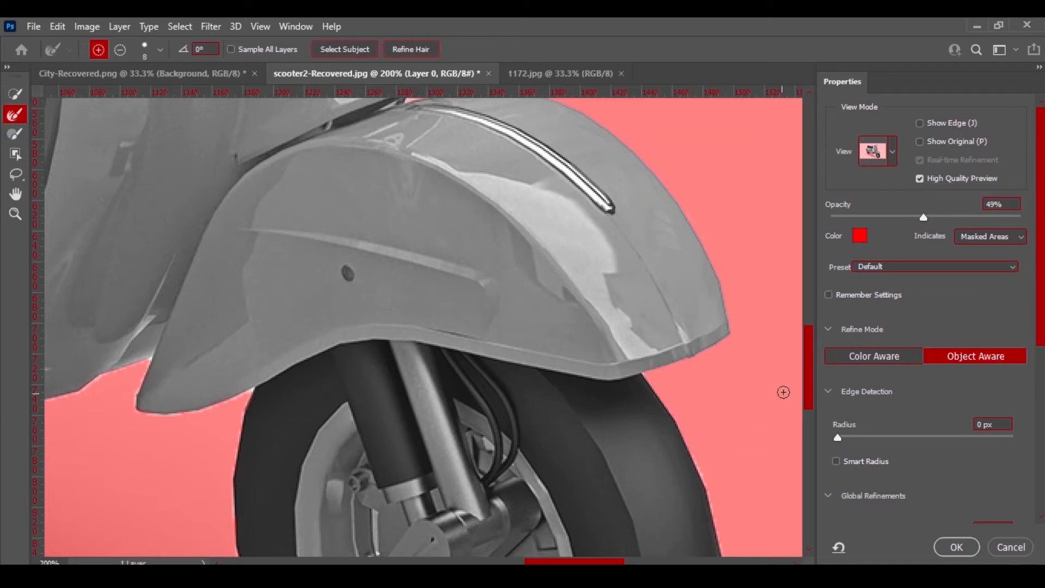
Refine the mask edge along the front wheel's outer side and bottom.
{"action": "left_click_drag", "start_coordinate": [808, 364], "coordinate": [809, 404]}
{"action": "mouse_move", "coordinate": [690, 235]}
{"action": "left_mouse_down"}
{"action": "mouse_move", "coordinate": [725, 377]}
{"action": "mouse_move", "coordinate": [722, 443]}
{"action": "mouse_move", "coordinate": [708, 495]}
{"action": "mouse_move", "coordinate": [681, 531]}
{"action": "left_mouse_up"}
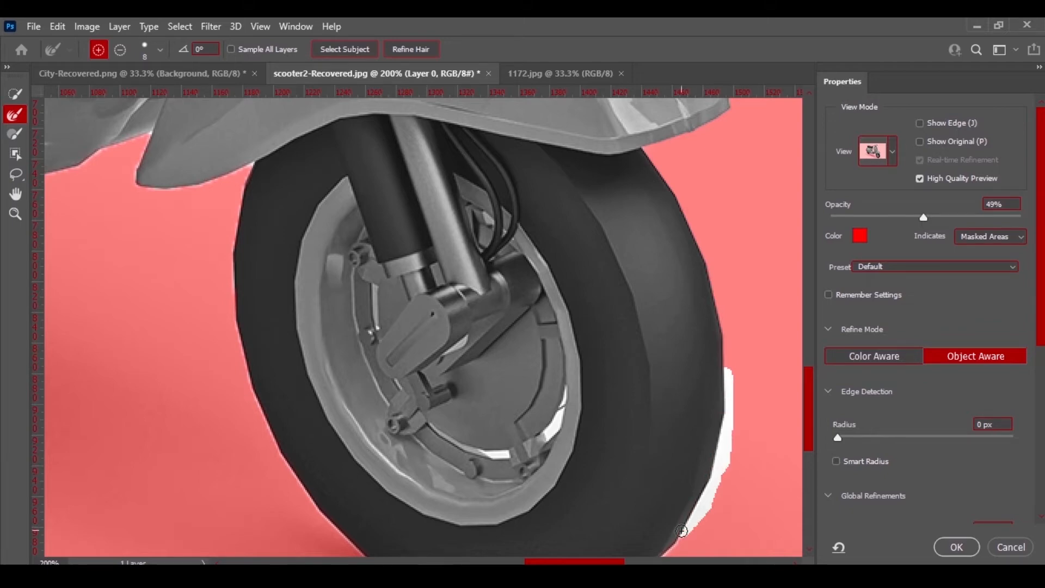
{"action": "left_click_drag", "start_coordinate": [808, 404], "coordinate": [807, 439]}
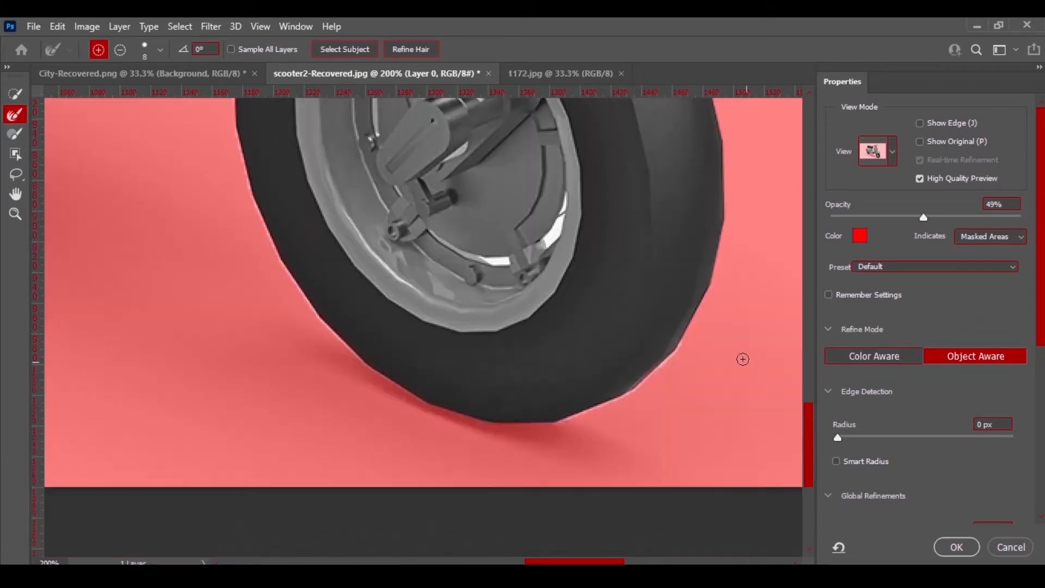
{"action": "mouse_move", "coordinate": [687, 329]}
{"action": "left_mouse_down"}
{"action": "mouse_move", "coordinate": [614, 404]}
{"action": "mouse_move", "coordinate": [546, 422]}
{"action": "mouse_move", "coordinate": [439, 410]}
{"action": "mouse_move", "coordinate": [357, 362]}
{"action": "mouse_move", "coordinate": [311, 310]}
{"action": "mouse_move", "coordinate": [235, 158]}
{"action": "mouse_move", "coordinate": [233, 118]}
{"action": "left_mouse_up"}
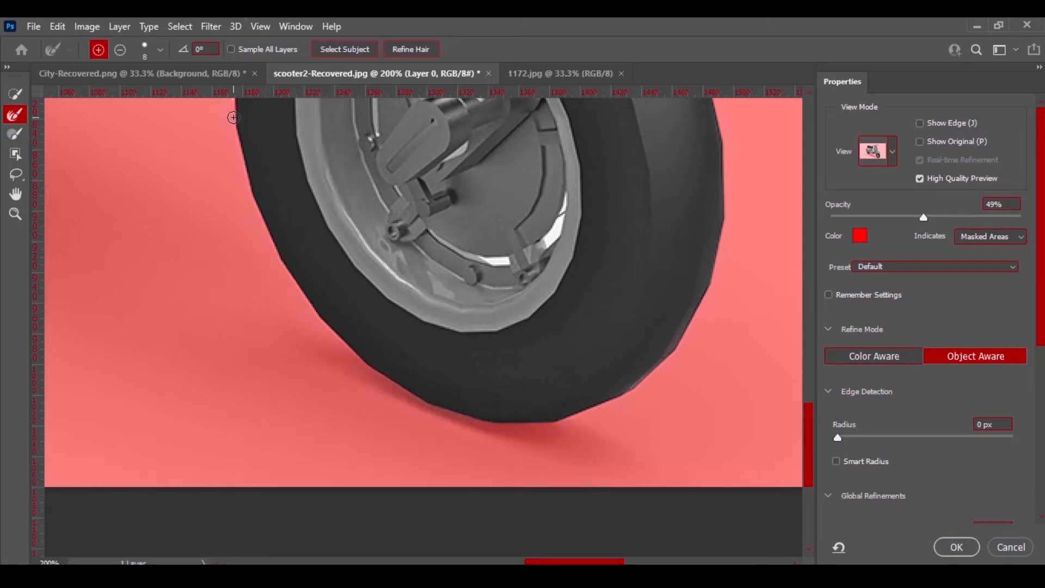
Refine the mask edge behind the front wheel and under the floorboard.
{"action": "scroll", "coordinate": [785, 475], "scroll_direction": "up", "scroll_amount": 5}
{"action": "mouse_move", "coordinate": [234, 389]}
{"action": "left_mouse_down"}
{"action": "mouse_move", "coordinate": [233, 334]}
{"action": "mouse_move", "coordinate": [254, 254]}
{"action": "mouse_move", "coordinate": [201, 281]}
{"action": "mouse_move", "coordinate": [137, 282]}
{"action": "mouse_move", "coordinate": [152, 225]}
{"action": "mouse_move", "coordinate": [104, 237]}
{"action": "mouse_move", "coordinate": [86, 257]}
{"action": "left_mouse_up"}
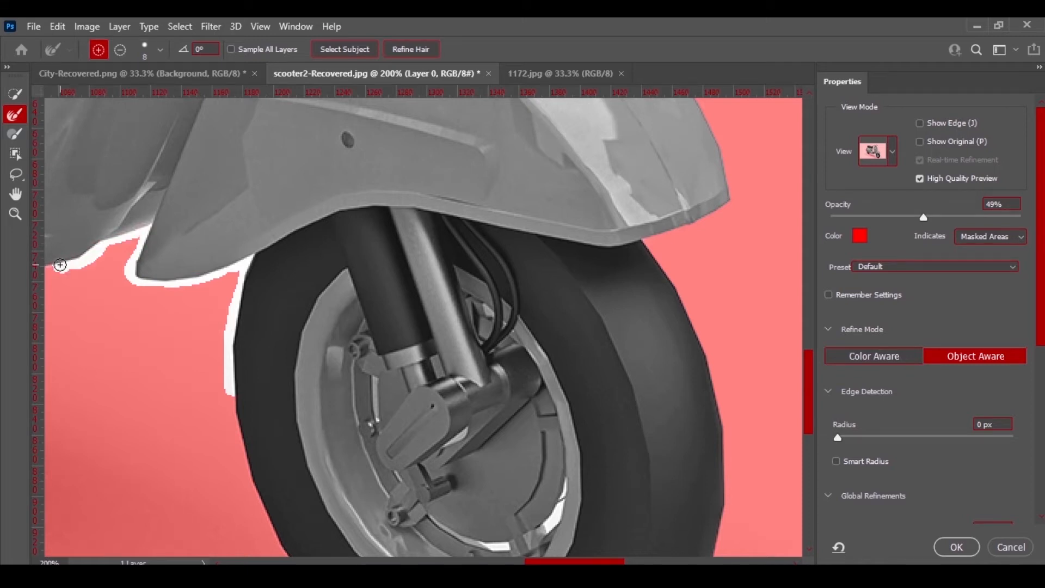
{"action": "left_click_drag", "start_coordinate": [537, 562], "coordinate": [489, 563]}
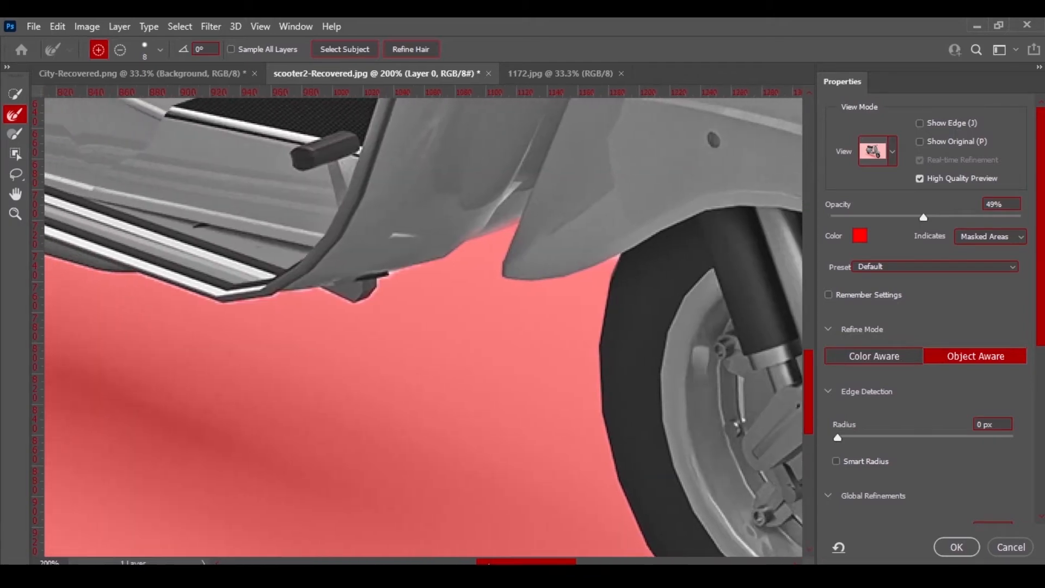
{"action": "mouse_move", "coordinate": [419, 268]}
{"action": "left_mouse_down"}
{"action": "mouse_move", "coordinate": [391, 271]}
{"action": "mouse_move", "coordinate": [347, 303]}
{"action": "mouse_move", "coordinate": [320, 291]}
{"action": "mouse_move", "coordinate": [245, 305]}
{"action": "mouse_move", "coordinate": [182, 290]}
{"action": "left_mouse_up"}
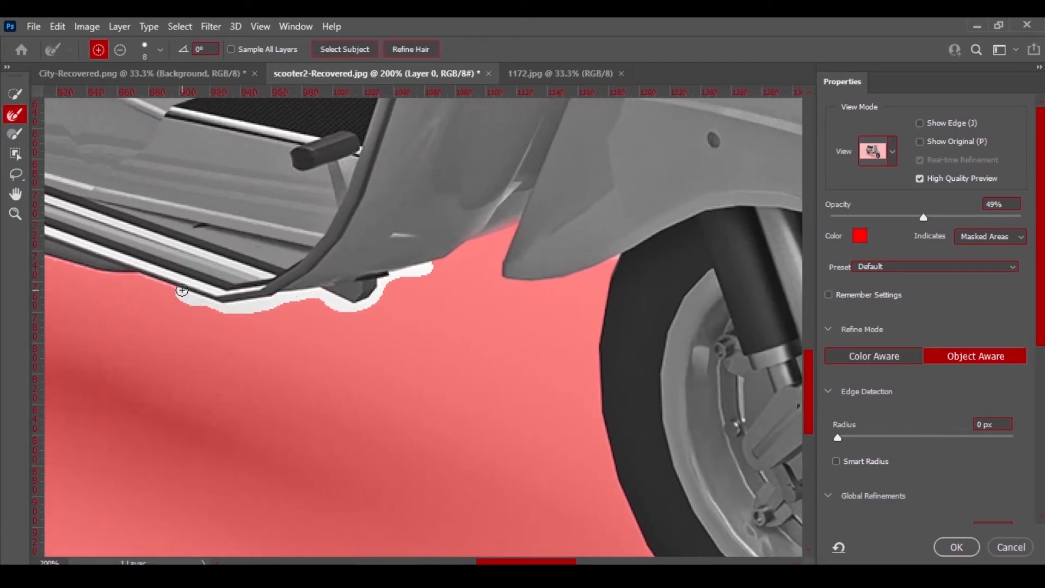
Refine the mask edge beneath the footboard rails and around the rear wheel's base.
{"action": "scroll", "coordinate": [423, 327], "scroll_direction": "left", "scroll_amount": 4}
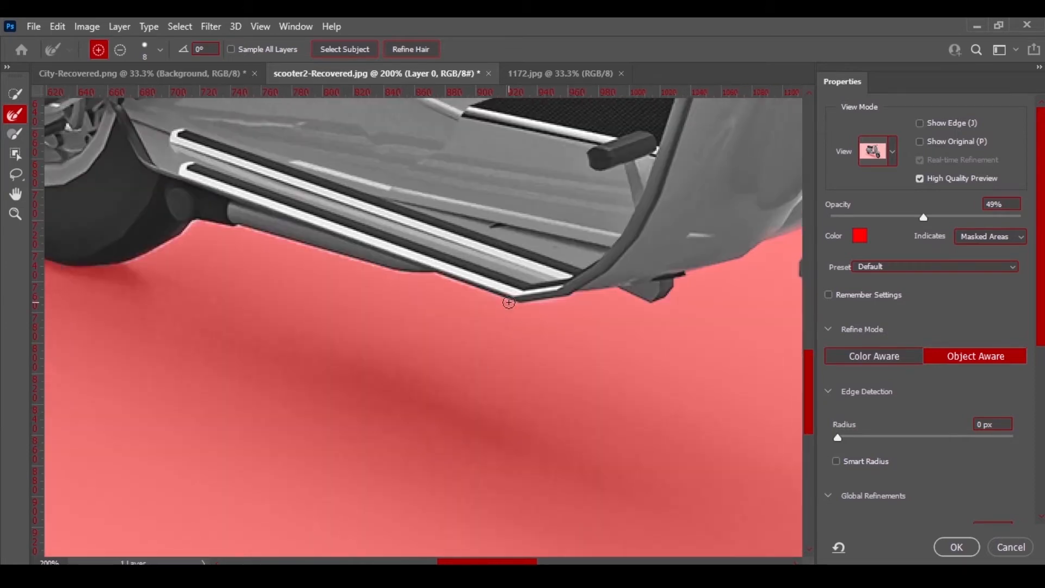
{"action": "mouse_move", "coordinate": [508, 302]}
{"action": "left_mouse_down"}
{"action": "mouse_move", "coordinate": [451, 278]}
{"action": "mouse_move", "coordinate": [232, 228]}
{"action": "mouse_move", "coordinate": [192, 228]}
{"action": "mouse_move", "coordinate": [128, 258]}
{"action": "mouse_move", "coordinate": [48, 265]}
{"action": "left_mouse_up"}
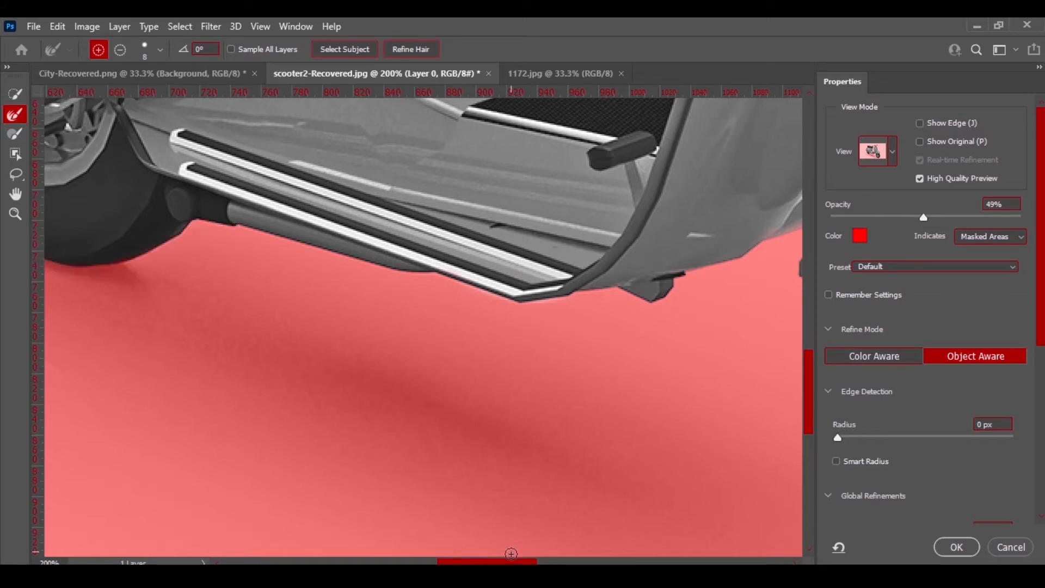
{"action": "scroll", "coordinate": [299, 284], "scroll_direction": "left", "scroll_amount": 5}
{"action": "mouse_move", "coordinate": [305, 253]}
{"action": "left_mouse_down"}
{"action": "mouse_move", "coordinate": [237, 203]}
{"action": "mouse_move", "coordinate": [189, 132]}
{"action": "left_mouse_up"}
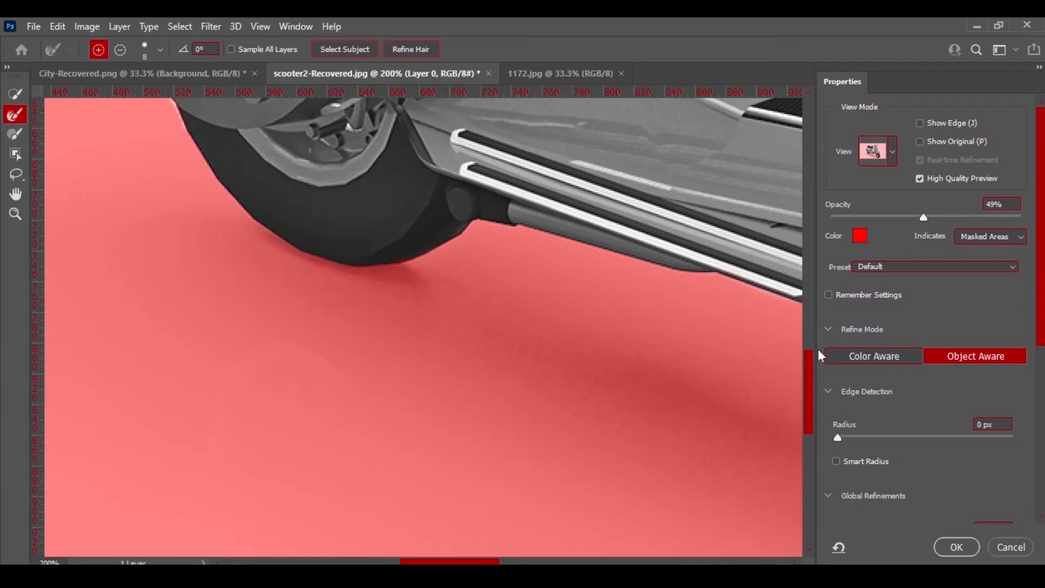
Refine the mask edge along the rear wheel and up the rear body panel's outer side.
{"action": "scroll", "coordinate": [813, 335], "scroll_direction": "up", "scroll_amount": 5}
{"action": "scroll", "coordinate": [310, 338], "scroll_direction": "left", "scroll_amount": 3}
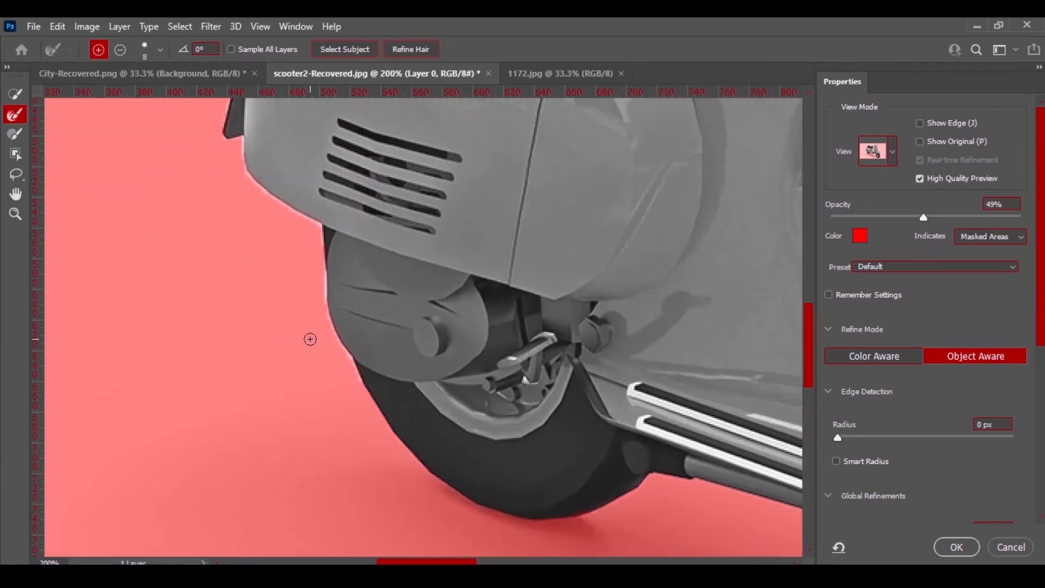
{"action": "mouse_move", "coordinate": [369, 397]}
{"action": "left_mouse_down"}
{"action": "mouse_move", "coordinate": [317, 224]}
{"action": "mouse_move", "coordinate": [285, 209]}
{"action": "mouse_move", "coordinate": [243, 161]}
{"action": "mouse_move", "coordinate": [242, 135]}
{"action": "mouse_move", "coordinate": [217, 130]}
{"action": "mouse_move", "coordinate": [234, 112]}
{"action": "left_mouse_up"}
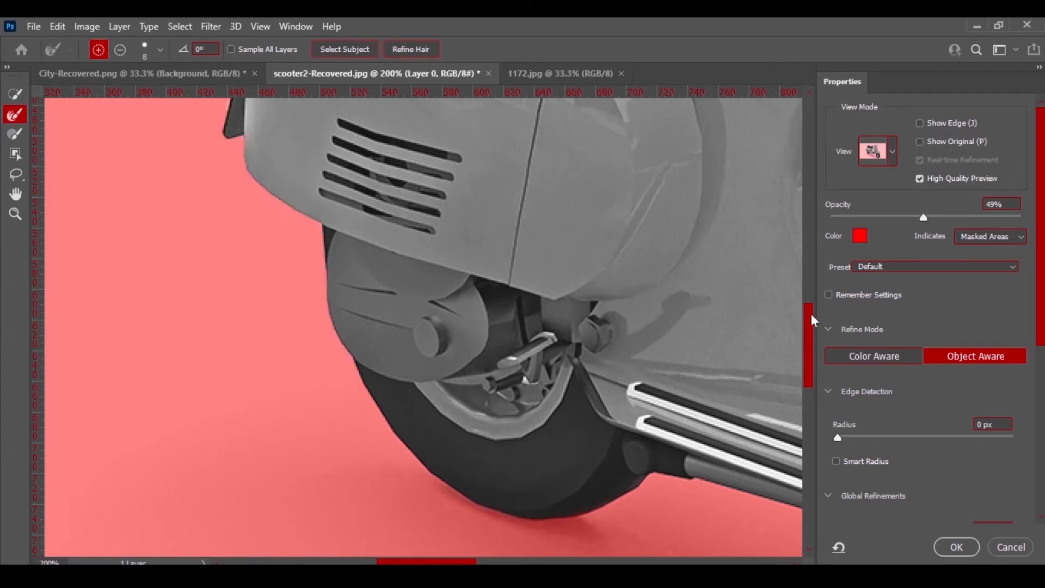
{"action": "left_click_drag", "start_coordinate": [810, 314], "coordinate": [810, 251]}
{"action": "mouse_move", "coordinate": [231, 412]}
{"action": "left_mouse_down"}
{"action": "mouse_move", "coordinate": [243, 360]}
{"action": "mouse_move", "coordinate": [281, 294]}
{"action": "mouse_move", "coordinate": [272, 256]}
{"action": "mouse_move", "coordinate": [288, 212]}
{"action": "mouse_move", "coordinate": [325, 186]}
{"action": "mouse_move", "coordinate": [362, 183]}
{"action": "mouse_move", "coordinate": [406, 160]}
{"action": "mouse_move", "coordinate": [422, 107]}
{"action": "left_mouse_up"}
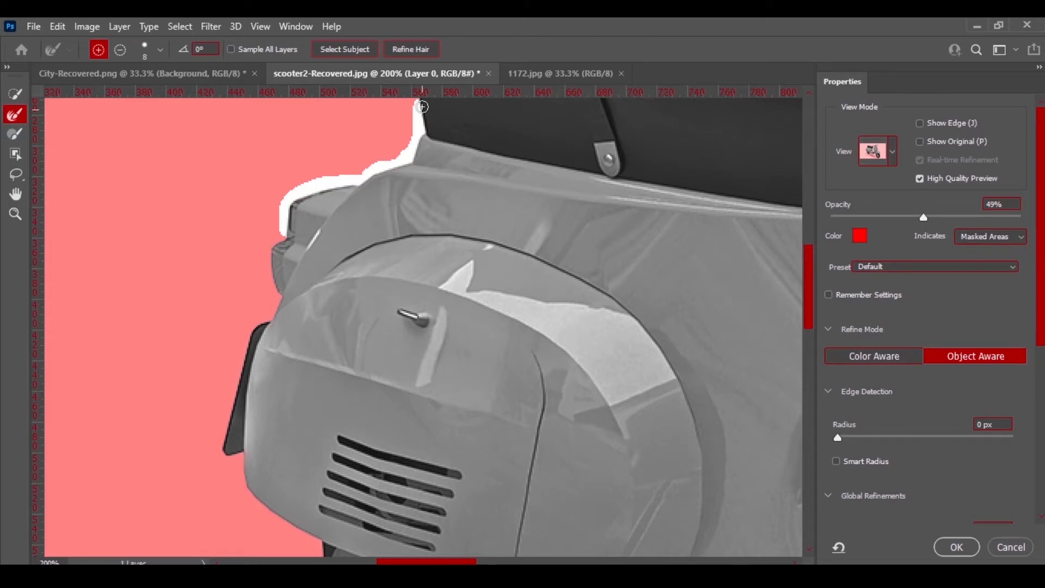
Refine the mask edge along the seat's back and top outline.
{"action": "scroll", "coordinate": [534, 258], "scroll_direction": "up", "scroll_amount": 5}
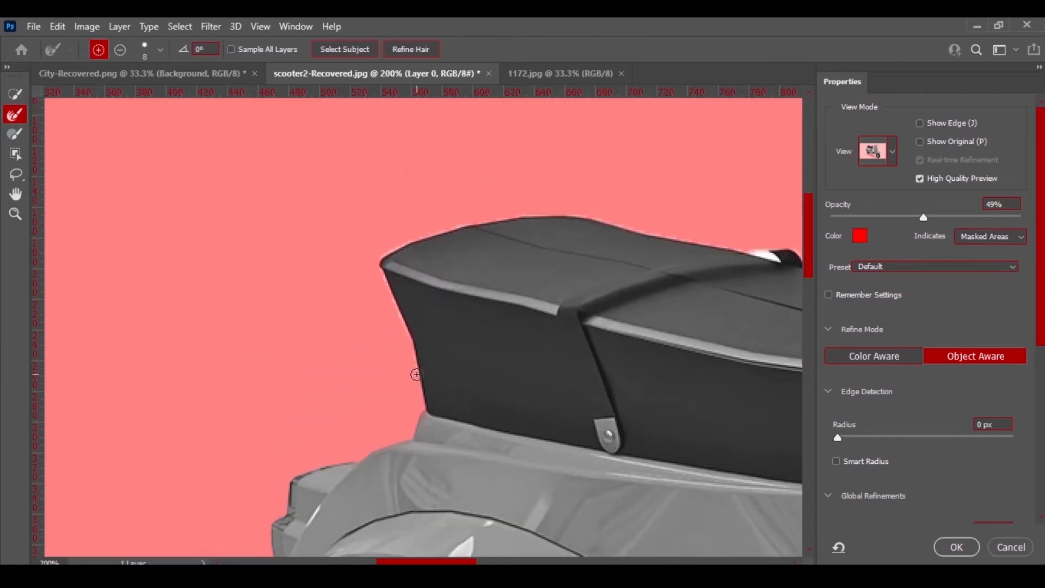
{"action": "mouse_move", "coordinate": [416, 375]}
{"action": "left_mouse_down"}
{"action": "mouse_move", "coordinate": [393, 252]}
{"action": "mouse_move", "coordinate": [484, 223]}
{"action": "mouse_move", "coordinate": [567, 216]}
{"action": "mouse_move", "coordinate": [729, 254]}
{"action": "left_mouse_up"}
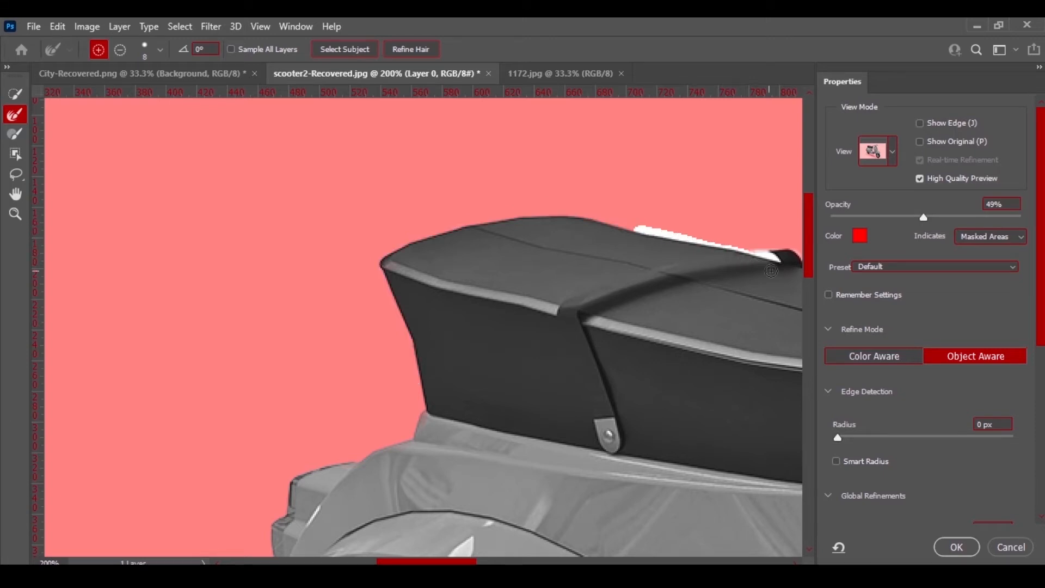
{"action": "left_click_drag", "start_coordinate": [402, 561], "coordinate": [438, 561]}
{"action": "mouse_move", "coordinate": [513, 244]}
{"action": "left_mouse_down"}
{"action": "mouse_move", "coordinate": [562, 280]}
{"action": "mouse_move", "coordinate": [672, 289]}
{"action": "left_mouse_up"}
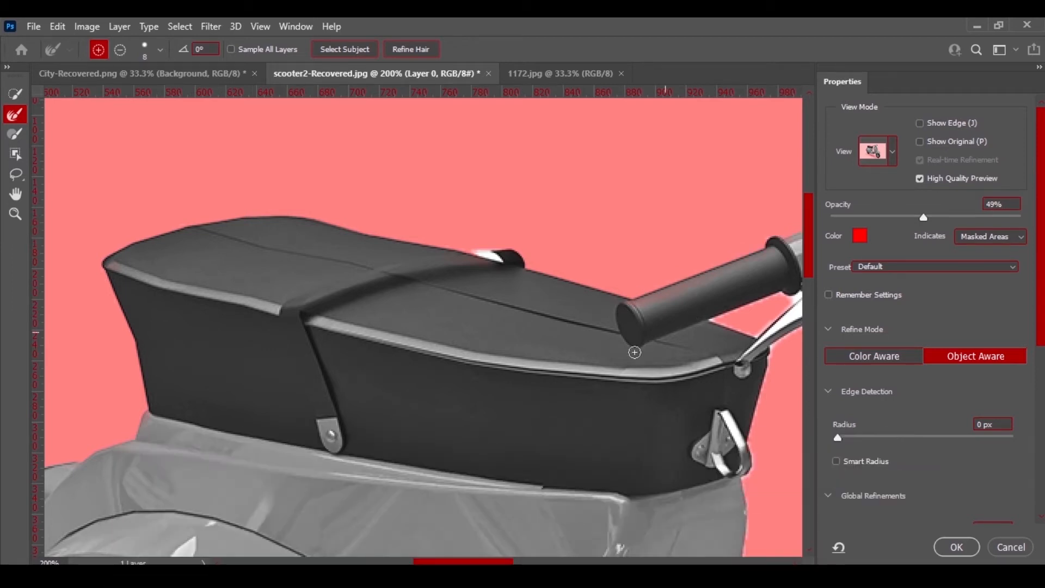
Refine the mask edge around the handlebar lever and along the legshield's rear edge.
{"action": "left_click_drag", "start_coordinate": [433, 563], "coordinate": [477, 562]}
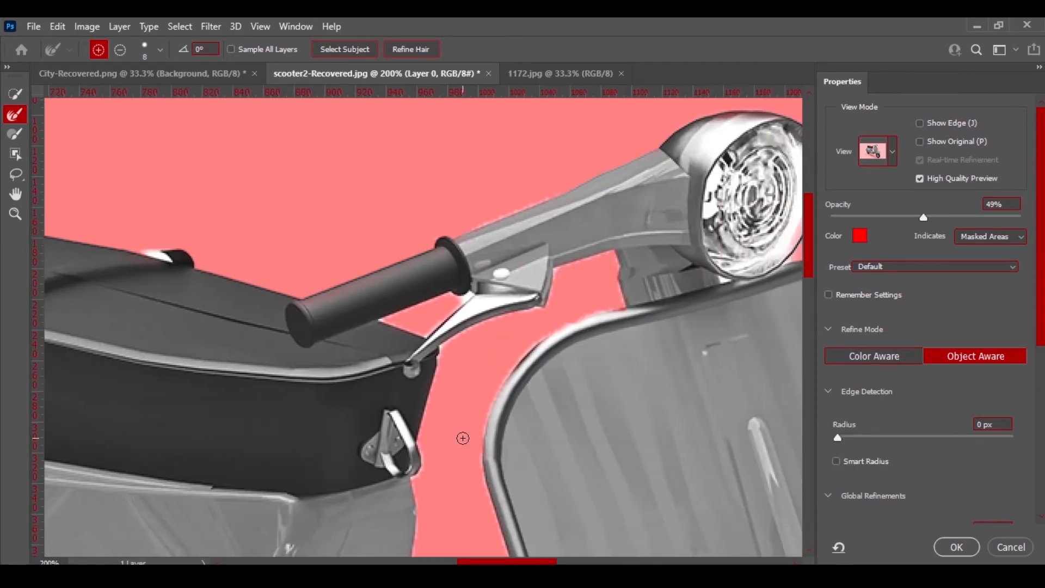
{"action": "key", "text": "ctrl+plus"}
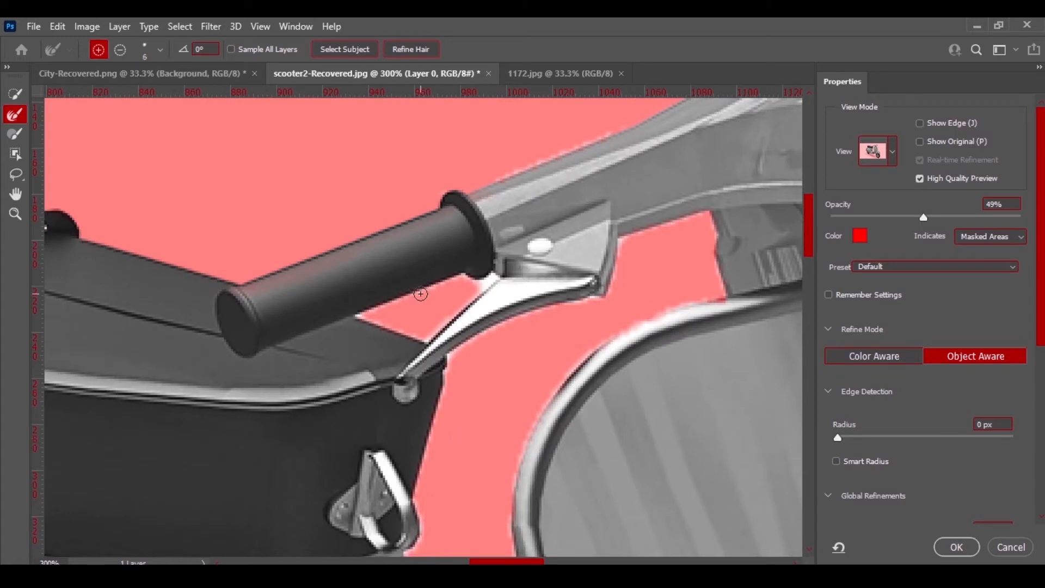
{"action": "mouse_move", "coordinate": [423, 288]}
{"action": "left_mouse_down"}
{"action": "mouse_move", "coordinate": [364, 309]}
{"action": "mouse_move", "coordinate": [363, 319]}
{"action": "mouse_move", "coordinate": [427, 348]}
{"action": "mouse_move", "coordinate": [493, 275]}
{"action": "mouse_move", "coordinate": [460, 276]}
{"action": "left_mouse_up"}
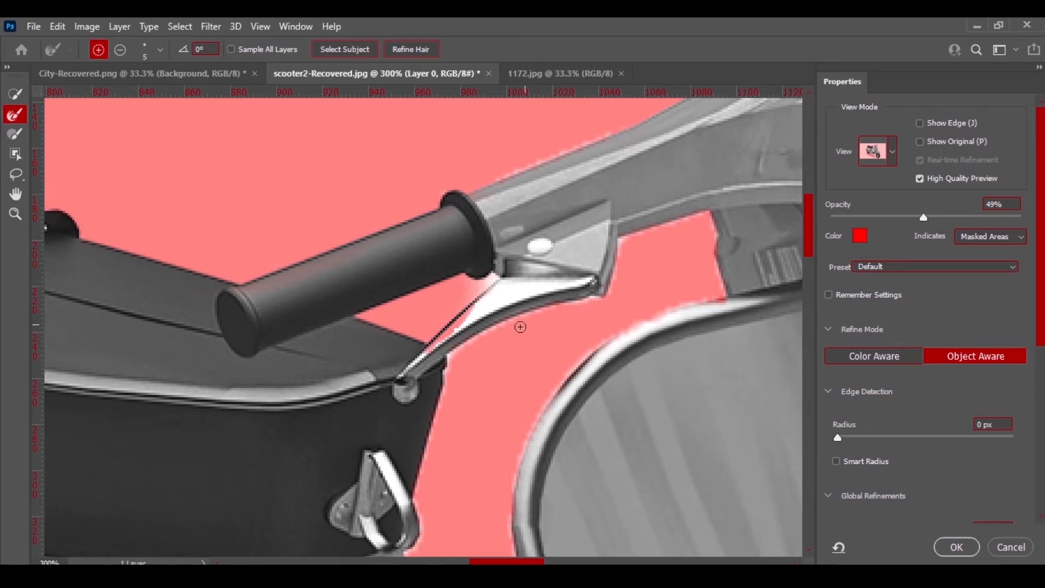
{"action": "mouse_move", "coordinate": [451, 361]}
{"action": "left_mouse_down"}
{"action": "mouse_move", "coordinate": [442, 356]}
{"action": "mouse_move", "coordinate": [476, 333]}
{"action": "mouse_move", "coordinate": [602, 284]}
{"action": "mouse_move", "coordinate": [616, 240]}
{"action": "mouse_move", "coordinate": [700, 211]}
{"action": "mouse_move", "coordinate": [722, 301]}
{"action": "left_mouse_up"}
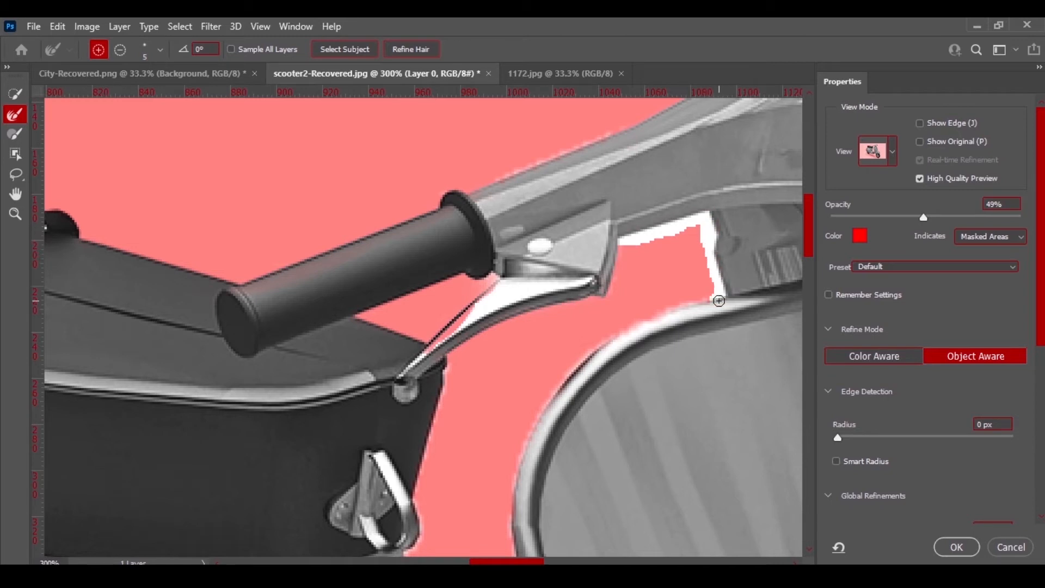
{"action": "left_click_drag", "start_coordinate": [597, 345], "coordinate": [553, 404]}
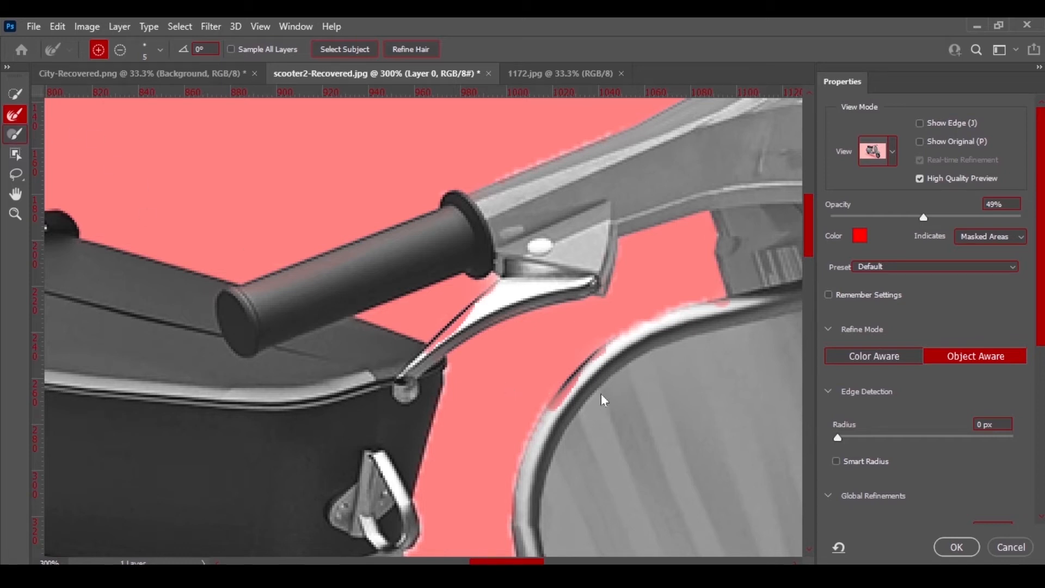
With the Brush tool, paint back the legshield edge and, using a smaller brush, the brake lever.
{"action": "key", "text": "b"}
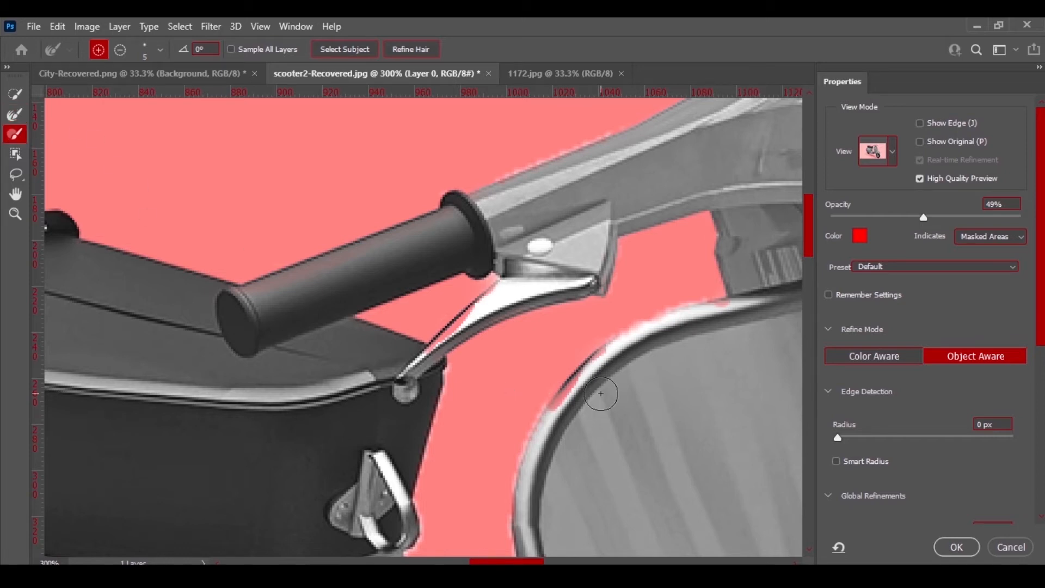
{"action": "left_click_drag", "start_coordinate": [573, 396], "coordinate": [553, 424]}
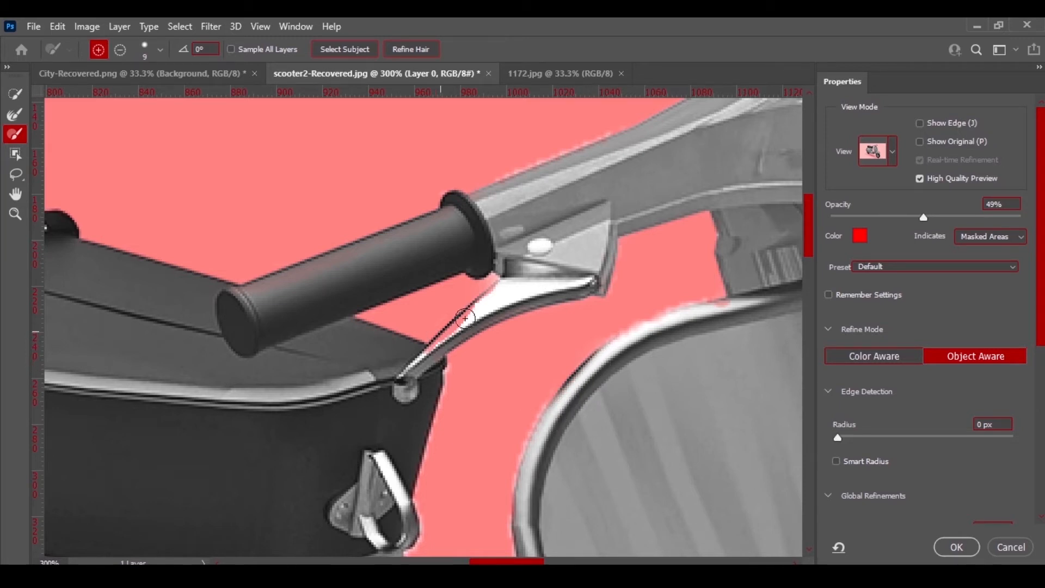
{"action": "key", "text": "bracketleft"}
{"action": "key", "text": "bracketleft"}
{"action": "key", "text": "bracketleft"}
{"action": "key", "text": "bracketleft"}
{"action": "left_click_drag", "start_coordinate": [471, 313], "coordinate": [443, 341]}
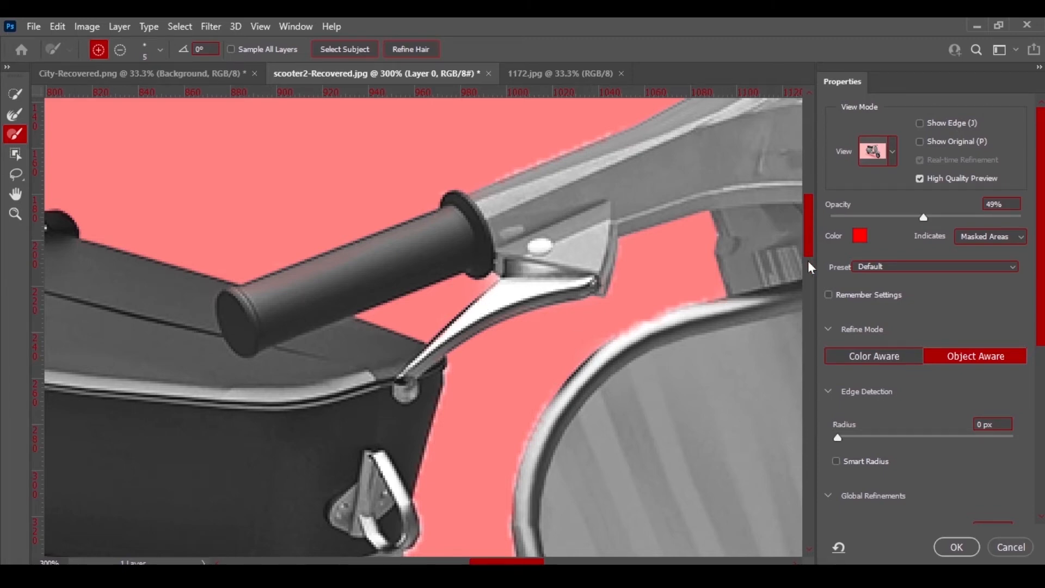
Refine the mask edge along the seat's front and the legshield's outer edge.
{"action": "key", "text": "ctrl+minus"}
{"action": "scroll", "coordinate": [807, 255], "scroll_direction": "up", "scroll_amount": 3}
{"action": "left_click", "coordinate": [14, 115]}
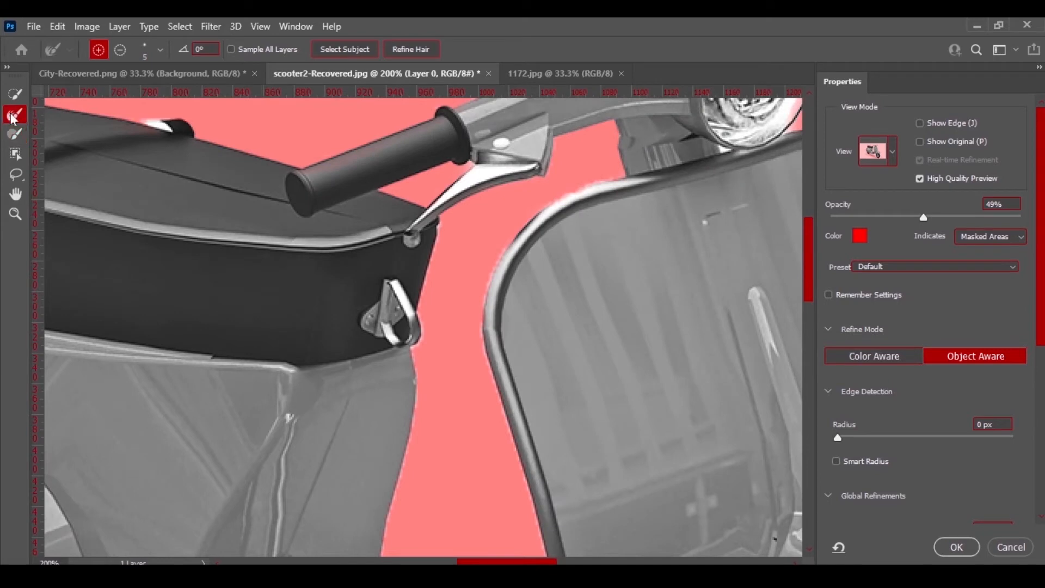
{"action": "mouse_move", "coordinate": [434, 219]}
{"action": "left_mouse_down"}
{"action": "mouse_move", "coordinate": [418, 324]}
{"action": "mouse_move", "coordinate": [402, 356]}
{"action": "mouse_move", "coordinate": [416, 353]}
{"action": "mouse_move", "coordinate": [417, 409]}
{"action": "mouse_move", "coordinate": [386, 559]}
{"action": "left_mouse_up"}
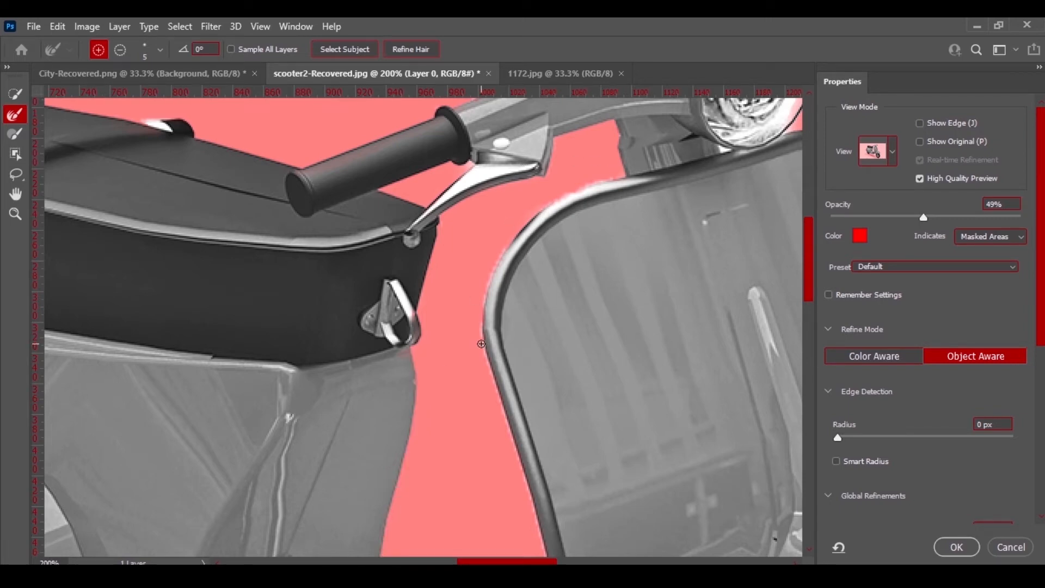
{"action": "left_click_drag", "start_coordinate": [481, 344], "coordinate": [546, 562]}
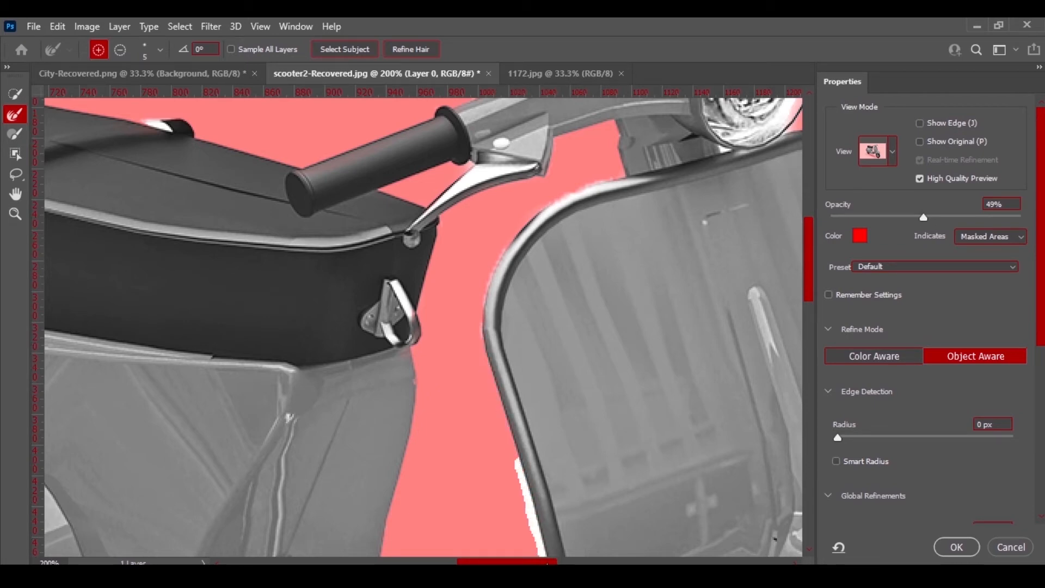
Refine the mask edge inside the legshield opening above the floorboard.
{"action": "left_click_drag", "start_coordinate": [807, 221], "coordinate": [808, 282]}
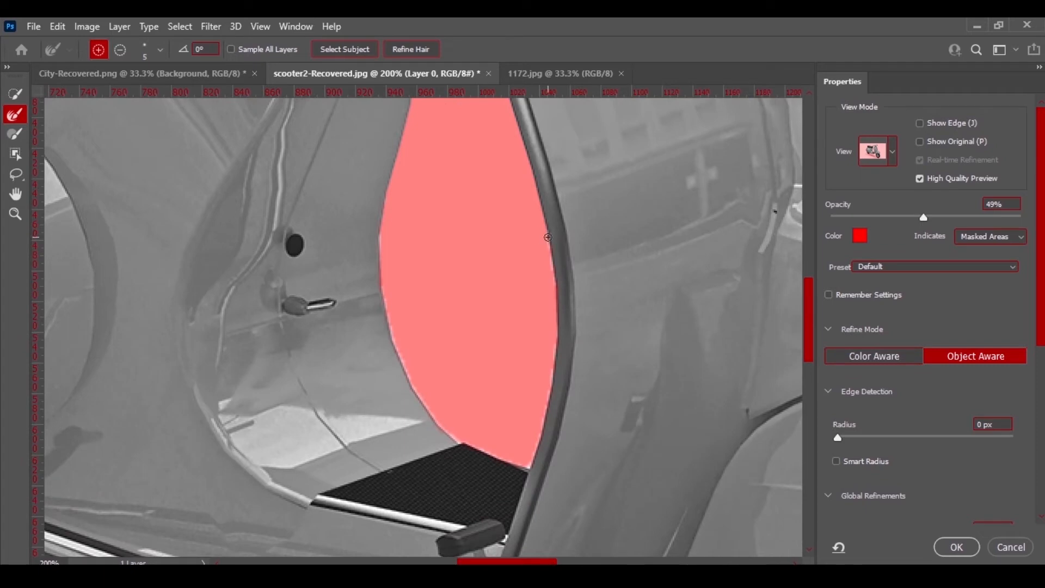
{"action": "mouse_move", "coordinate": [548, 237]}
{"action": "left_mouse_down"}
{"action": "mouse_move", "coordinate": [552, 373]}
{"action": "mouse_move", "coordinate": [528, 466]}
{"action": "mouse_move", "coordinate": [453, 437]}
{"action": "mouse_move", "coordinate": [402, 366]}
{"action": "mouse_move", "coordinate": [383, 312]}
{"action": "mouse_move", "coordinate": [377, 222]}
{"action": "left_mouse_up"}
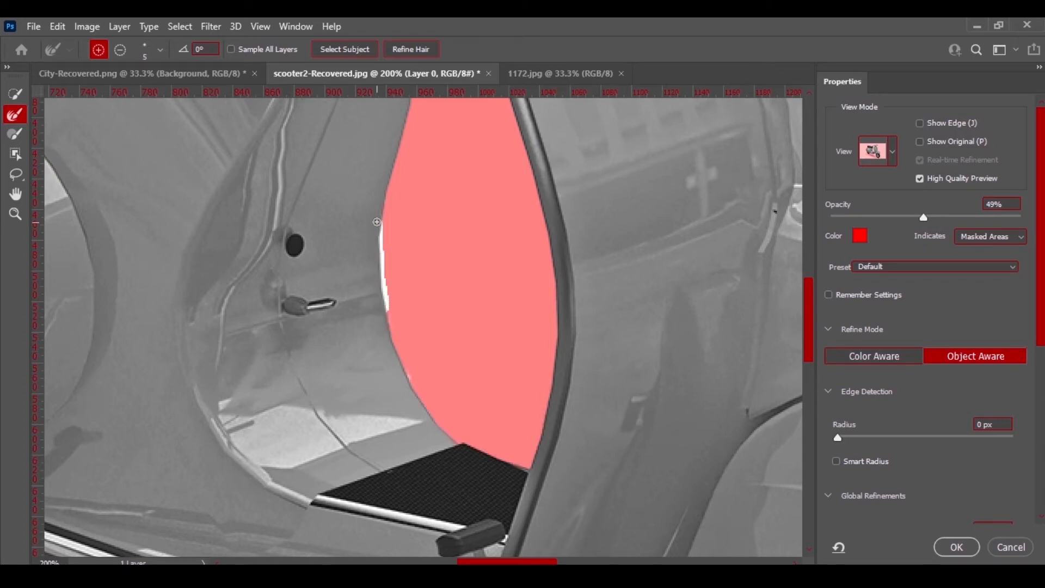
{"action": "key", "text": "ctrl+0"}
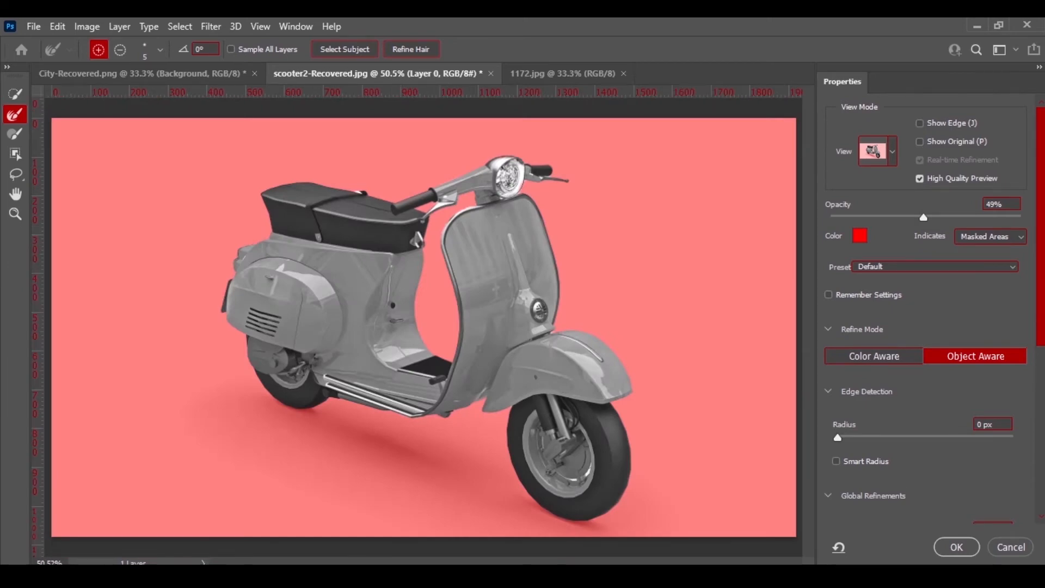
Set the output to Layer Mask and apply the Select and Mask result.
{"action": "scroll", "coordinate": [1038, 430], "scroll_direction": "down", "scroll_amount": 5}
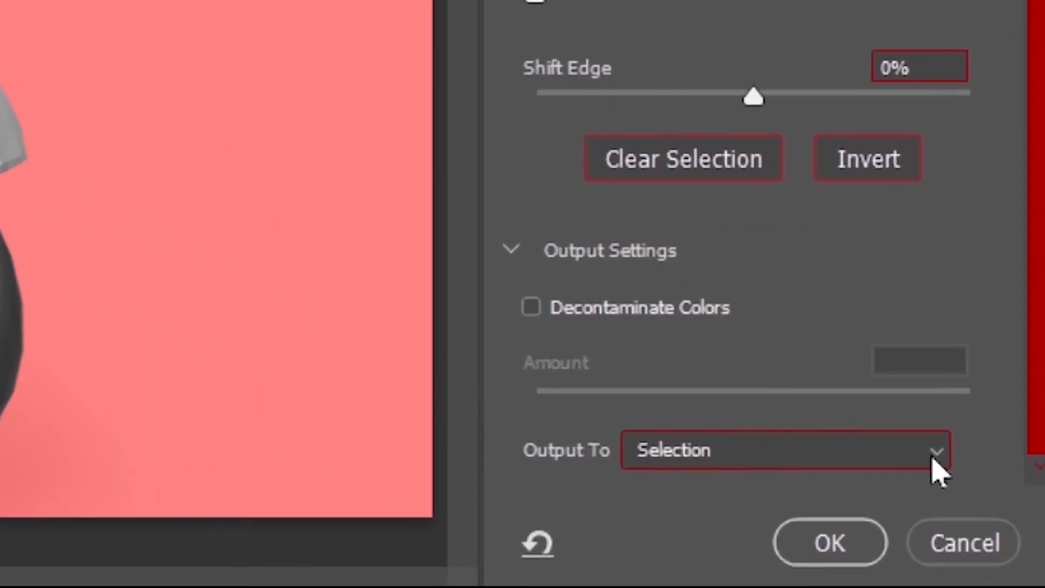
{"action": "left_click", "coordinate": [933, 462]}
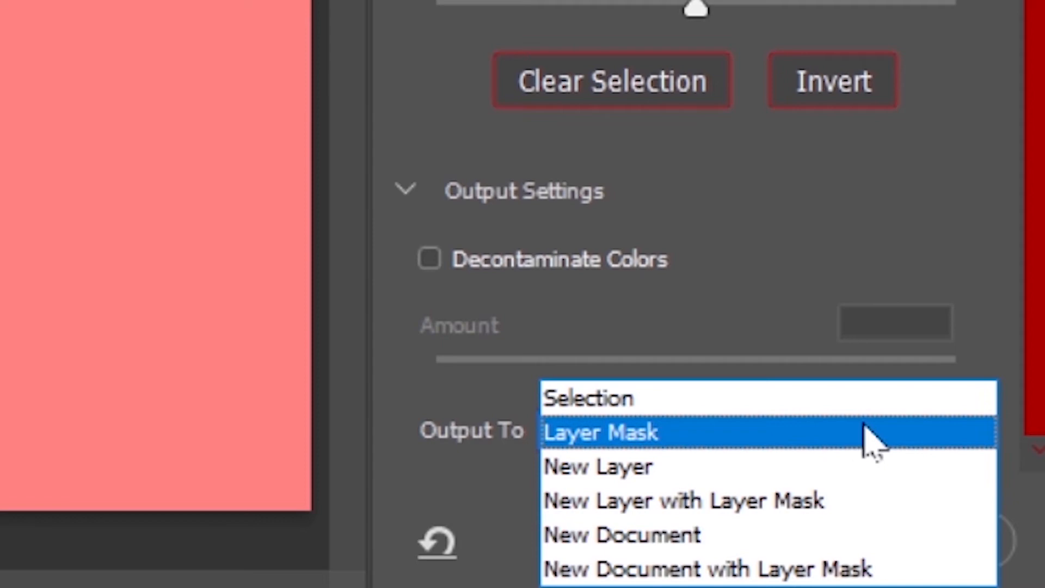
{"action": "left_click", "coordinate": [869, 435]}
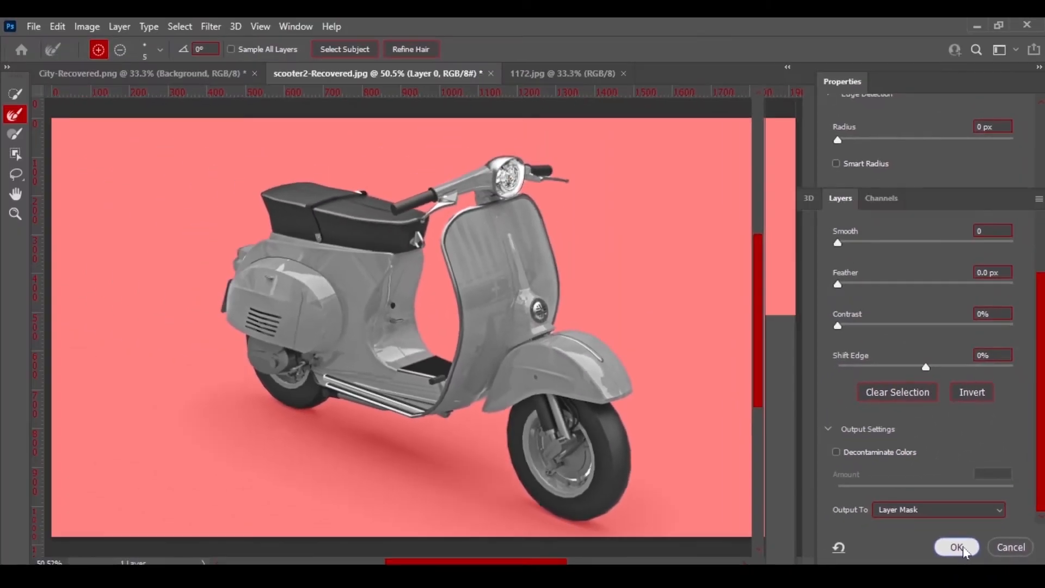
{"action": "left_click", "coordinate": [933, 547]}
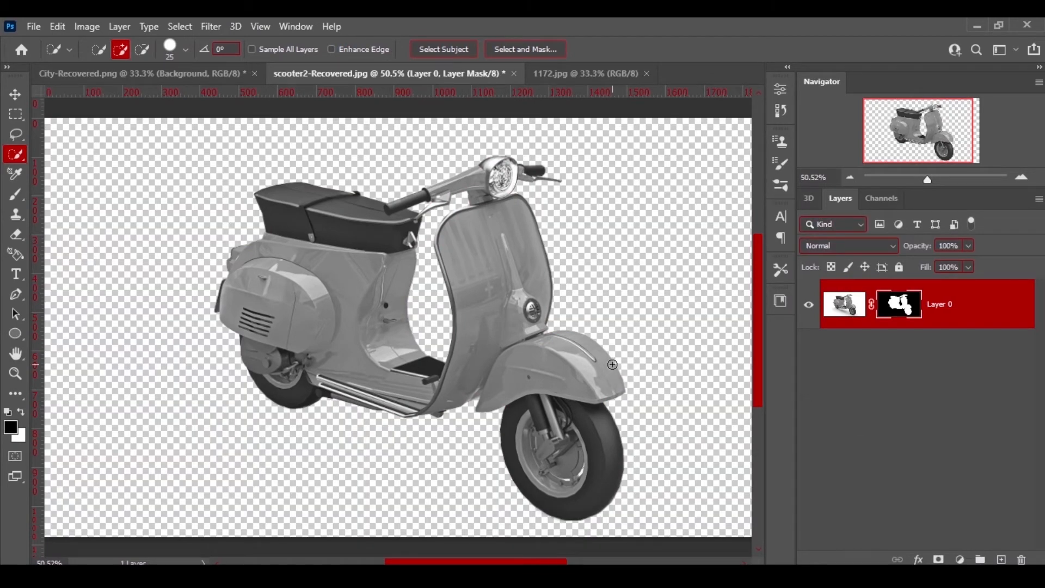
Bring the masked scooter into the City-Recovered image, scaling it down and placing it on the street.
{"action": "key", "text": "v"}
{"action": "left_click_drag", "start_coordinate": [305, 205], "coordinate": [349, 293]}
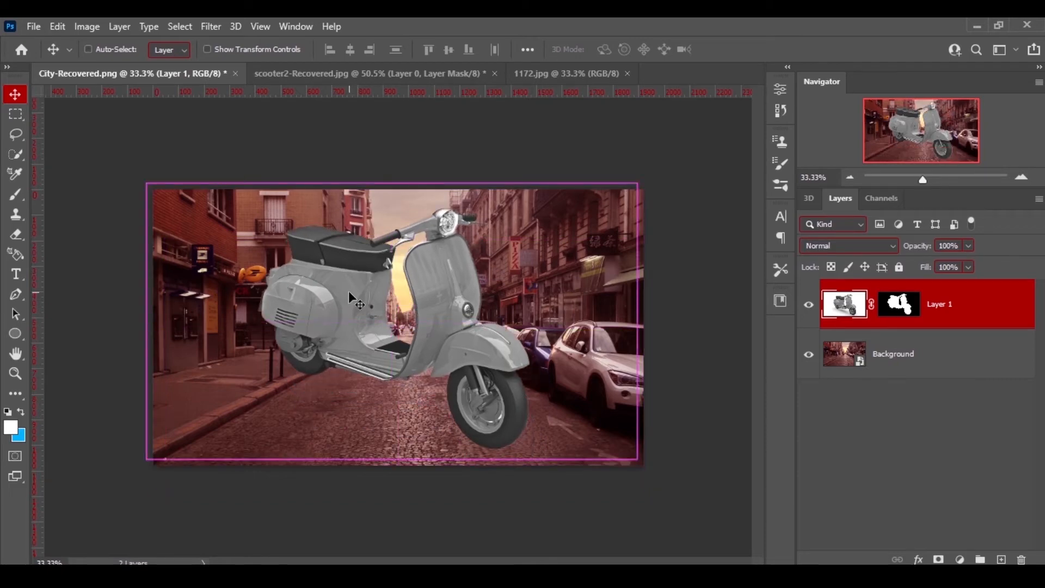
{"action": "key", "text": "ctrl+t"}
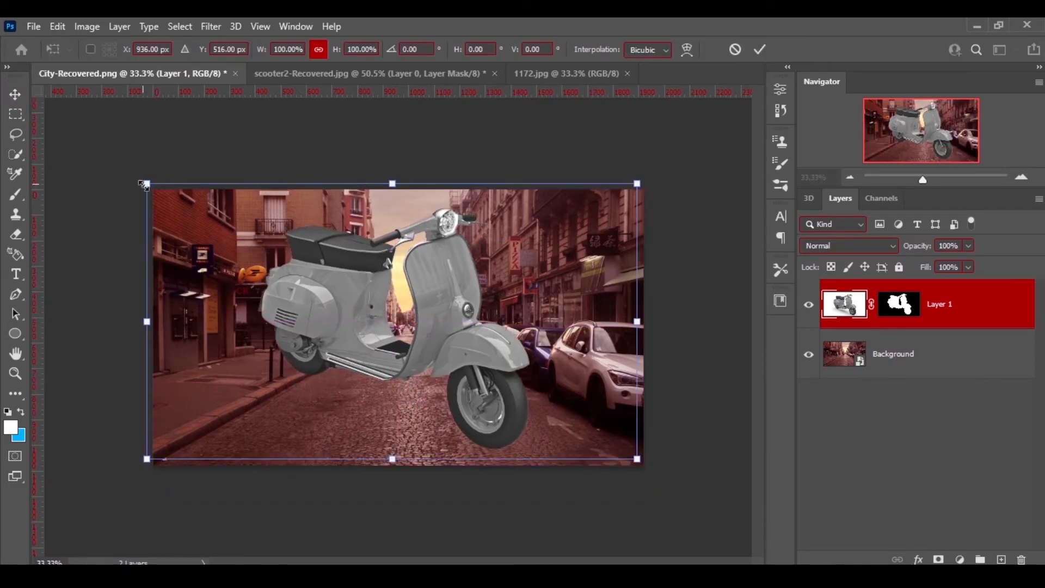
{"action": "left_click_drag", "start_coordinate": [144, 185], "coordinate": [326, 285]}
{"action": "left_click_drag", "start_coordinate": [432, 345], "coordinate": [367, 347]}
{"action": "key", "text": "Return"}
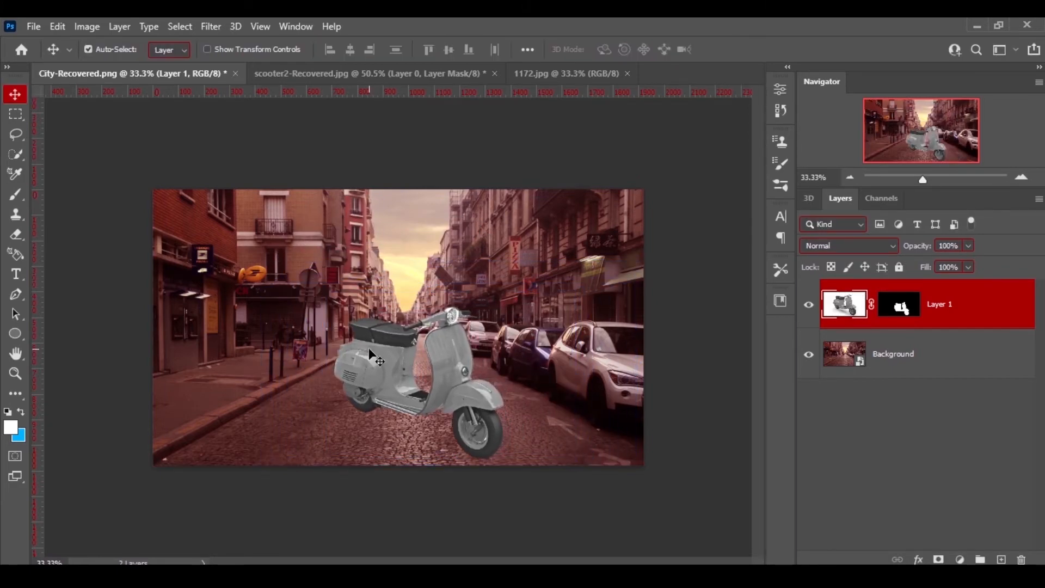
Add a new empty layer above the scooter layer.
{"action": "key", "text": "ctrl+plus"}
{"action": "key", "text": "ctrl+plus"}
{"action": "key", "text": "ctrl+plus"}
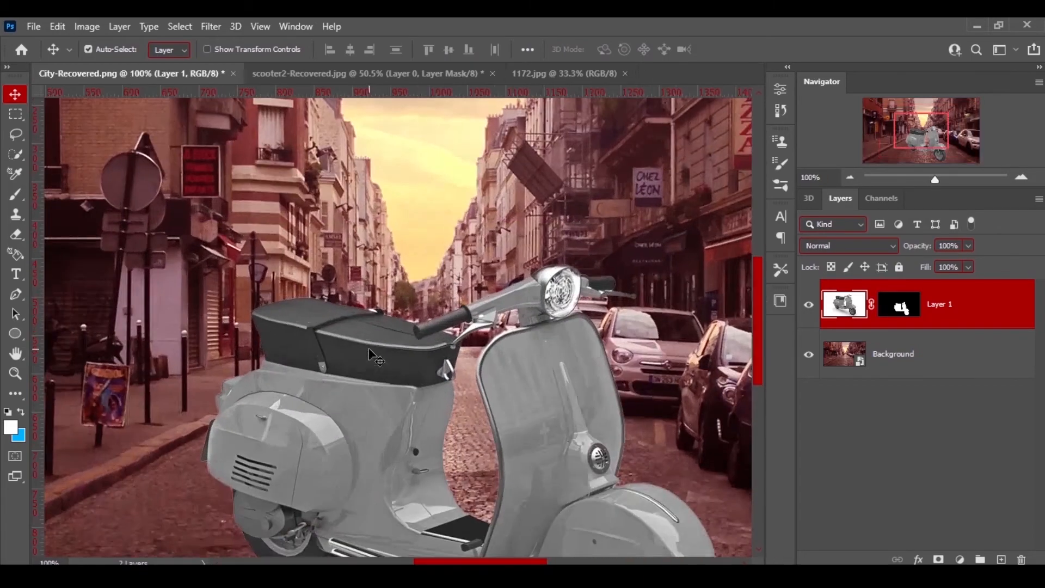
{"action": "left_click_drag", "start_coordinate": [756, 289], "coordinate": [756, 360]}
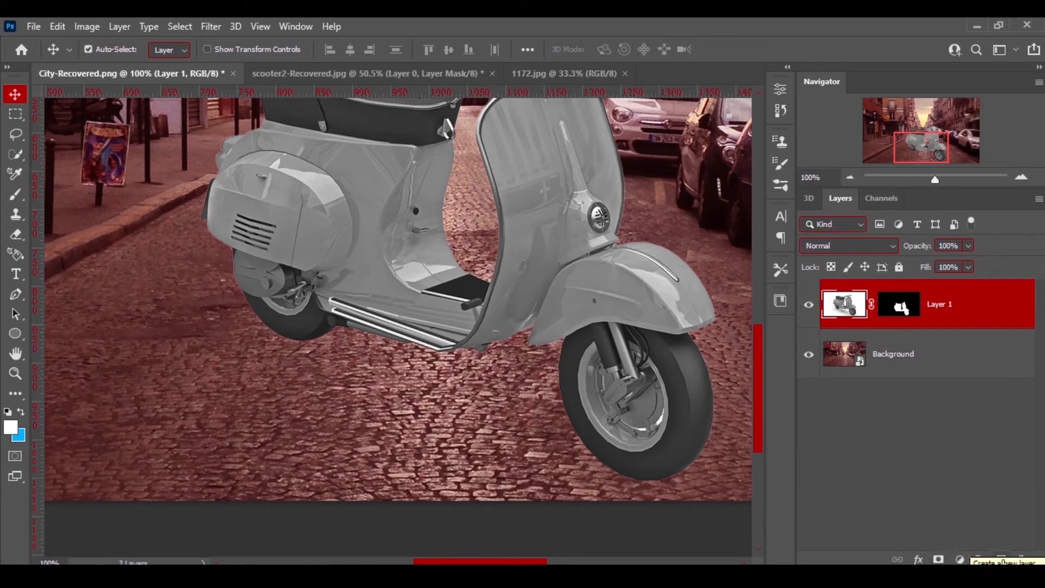
{"action": "left_click", "coordinate": [1000, 560]}
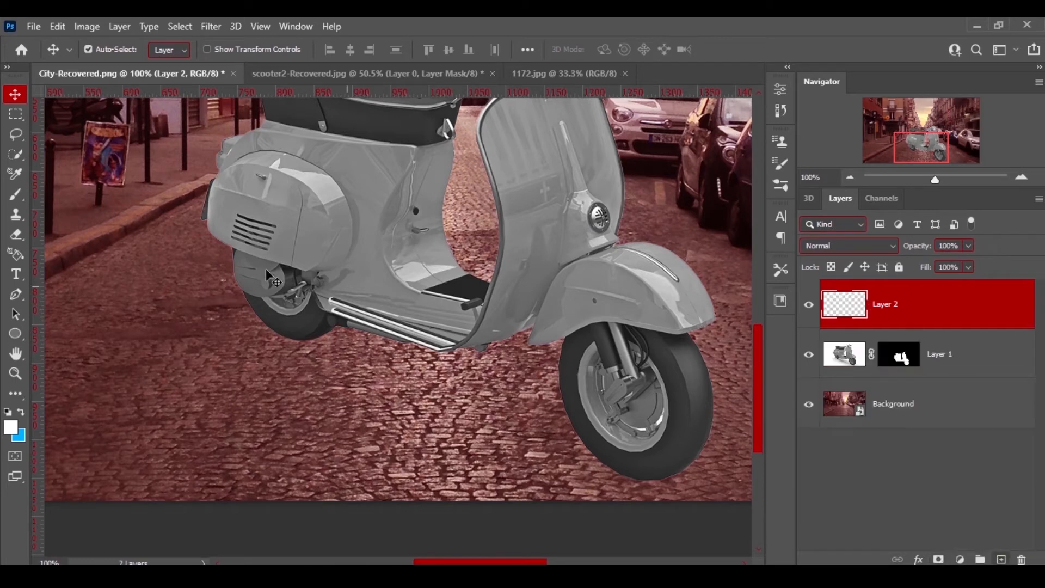
Set up a soft black Brush at 175 px and 0% hardness, flattened and angled -21°, for a shadow.
{"action": "left_click", "coordinate": [15, 194]}
{"action": "left_click", "coordinate": [81, 190]}
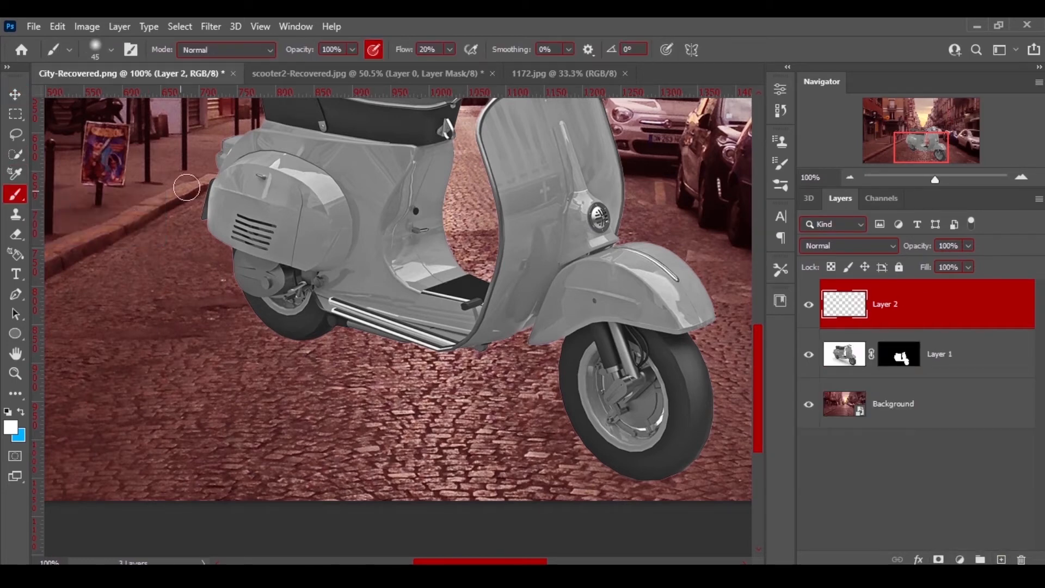
{"action": "left_click", "coordinate": [109, 50]}
{"action": "left_click_drag", "start_coordinate": [47, 100], "coordinate": [48, 101]}
{"action": "left_click", "coordinate": [5, 198]}
{"action": "left_click", "coordinate": [8, 413]}
{"action": "key", "text": "bracketright"}
{"action": "key", "text": "bracketright"}
{"action": "key", "text": "bracketright"}
{"action": "key", "text": "bracketright"}
{"action": "key", "text": "bracketright"}
{"action": "key", "text": "bracketright"}
{"action": "key", "text": "bracketright"}
{"action": "key", "text": "bracketright"}
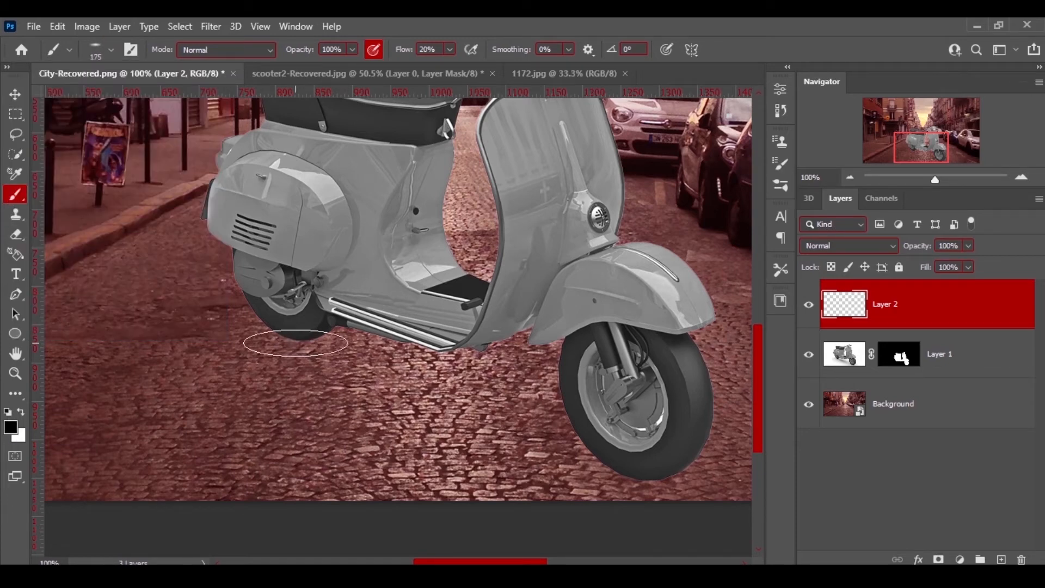
{"action": "left_click", "coordinate": [98, 48]}
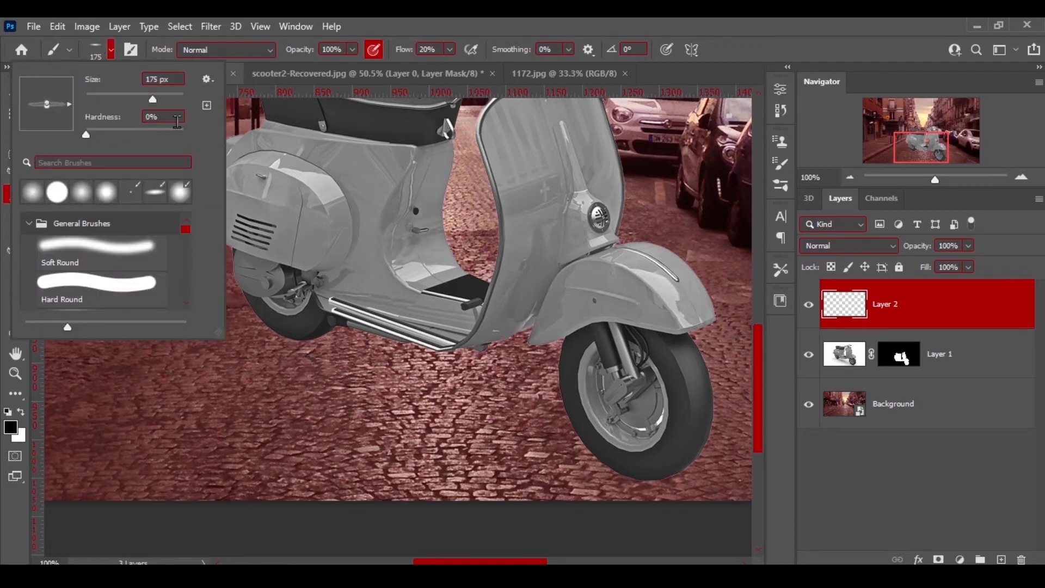
{"action": "left_click_drag", "start_coordinate": [69, 116], "coordinate": [46, 103]}
{"action": "left_click", "coordinate": [87, 56]}
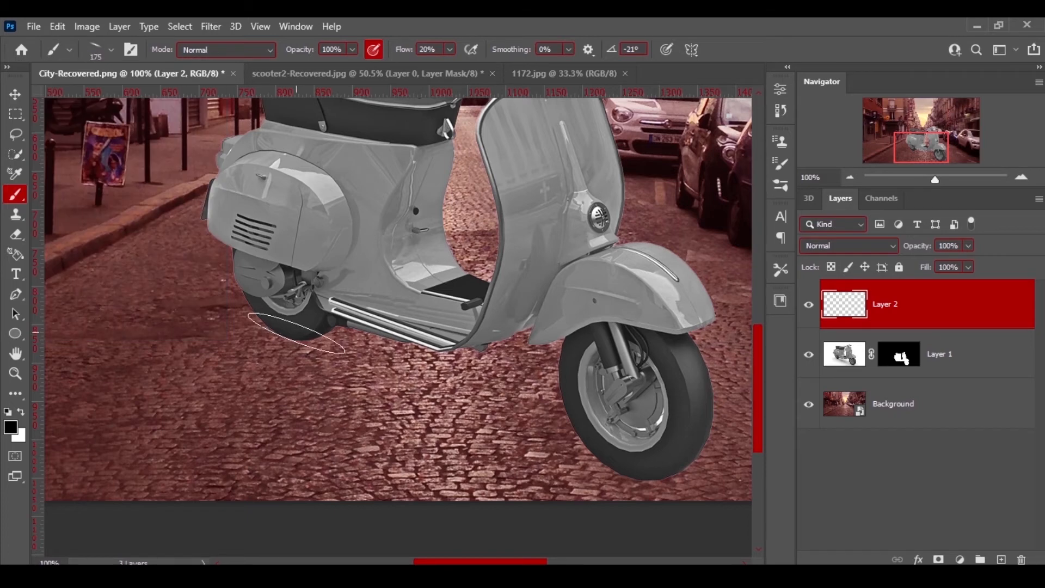
Paint a soft ground shadow beneath the scooter on the new layer.
{"action": "mouse_move", "coordinate": [273, 318]}
{"action": "left_mouse_down"}
{"action": "mouse_move", "coordinate": [286, 342]}
{"action": "mouse_move", "coordinate": [310, 346]}
{"action": "mouse_move", "coordinate": [299, 333]}
{"action": "mouse_move", "coordinate": [430, 401]}
{"action": "mouse_move", "coordinate": [498, 418]}
{"action": "mouse_move", "coordinate": [503, 439]}
{"action": "mouse_move", "coordinate": [552, 442]}
{"action": "mouse_move", "coordinate": [650, 482]}
{"action": "mouse_move", "coordinate": [693, 479]}
{"action": "mouse_move", "coordinate": [670, 484]}
{"action": "left_mouse_up"}
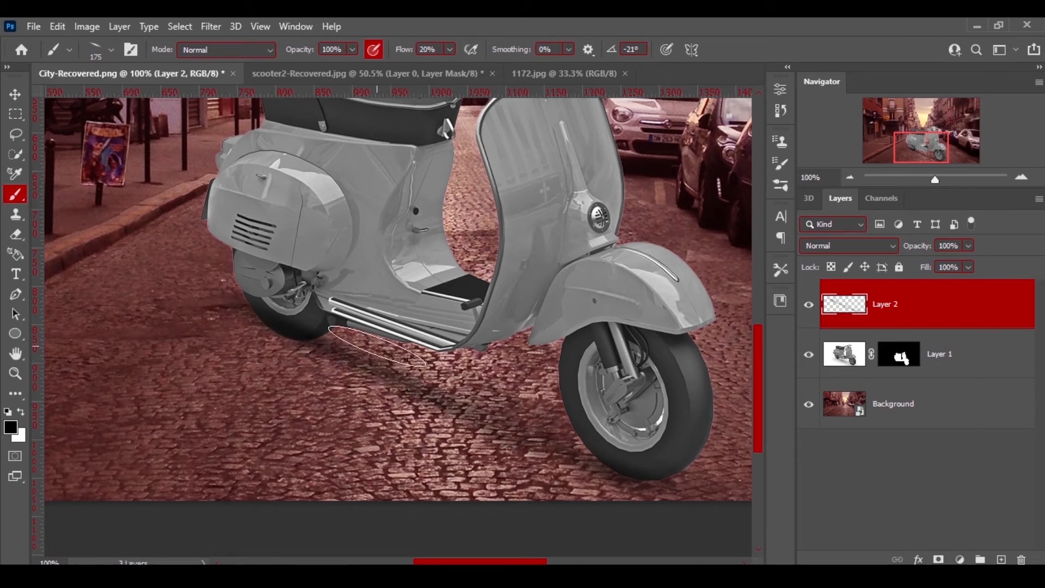
{"action": "left_click", "coordinate": [21, 97]}
{"action": "key", "text": "ctrl+0"}
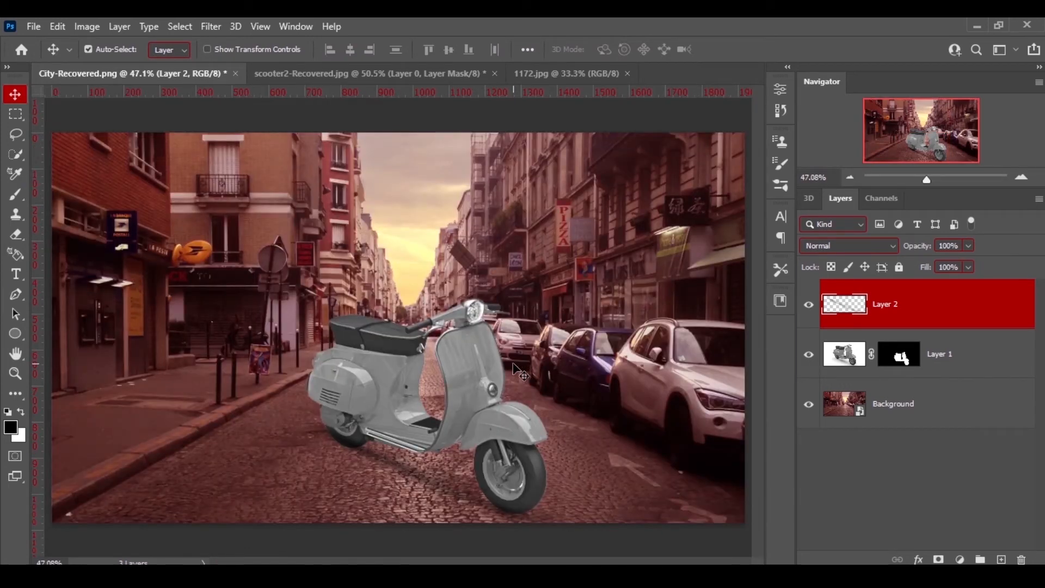
Add a Color Balance adjustment above the scooter layer and shift its midtones toward Red.
{"action": "left_click", "coordinate": [971, 346]}
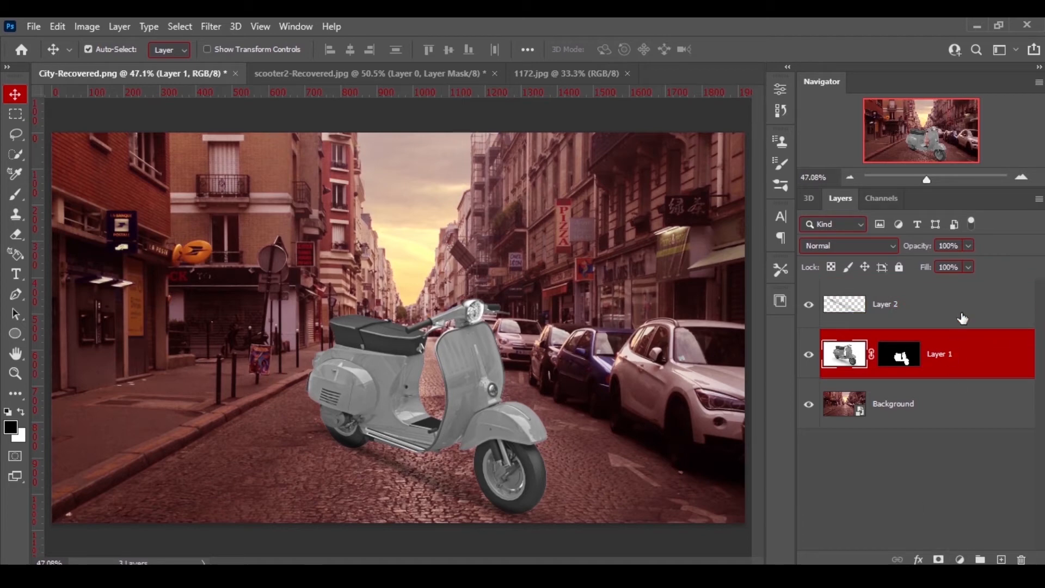
{"action": "left_click", "coordinate": [962, 318]}
{"action": "left_click", "coordinate": [962, 367]}
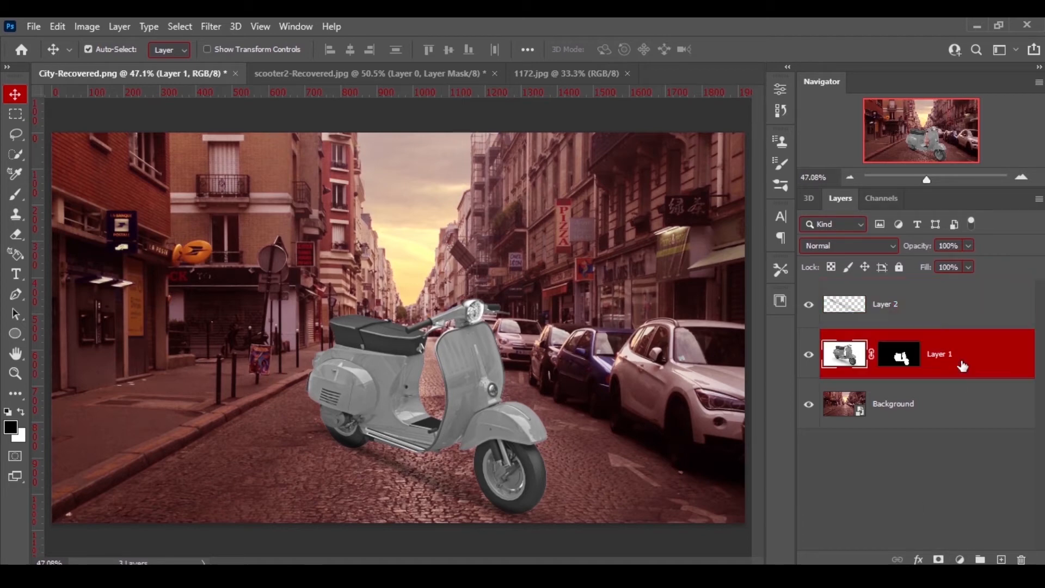
{"action": "left_click", "coordinate": [959, 559]}
{"action": "left_click", "coordinate": [971, 450]}
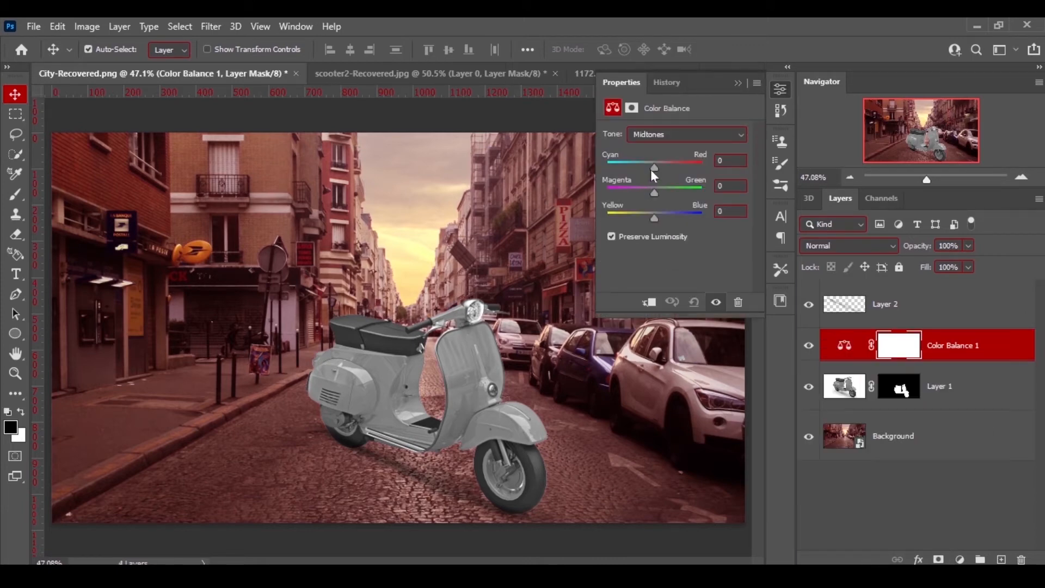
{"action": "left_click_drag", "start_coordinate": [652, 168], "coordinate": [668, 167]}
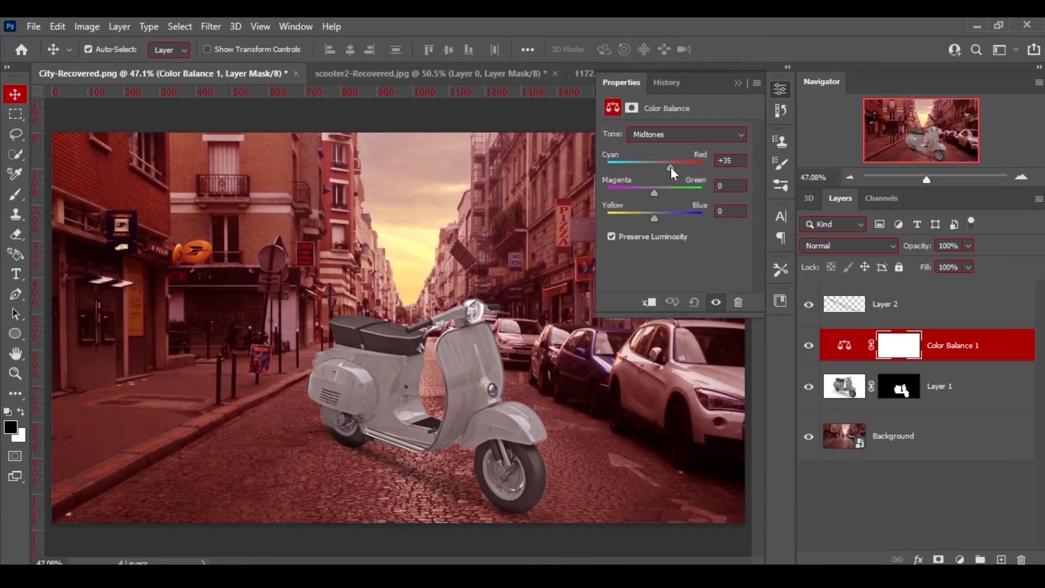
Clip the Color Balance adjustment to the scooter layer and fine-tune its Cyan–Red midtone balance.
{"action": "left_click", "coordinate": [648, 304]}
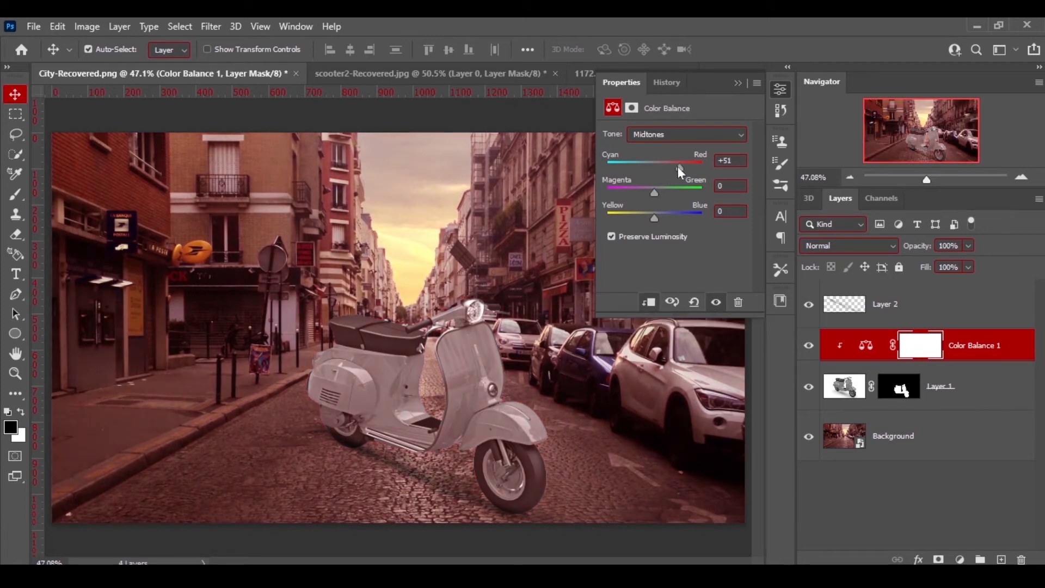
{"action": "mouse_move", "coordinate": [678, 167]}
{"action": "left_mouse_down"}
{"action": "mouse_move", "coordinate": [700, 165]}
{"action": "mouse_move", "coordinate": [655, 171]}
{"action": "mouse_move", "coordinate": [678, 172]}
{"action": "mouse_move", "coordinate": [669, 173]}
{"action": "left_mouse_up"}
{"action": "left_click", "coordinate": [673, 163]}
{"action": "left_click", "coordinate": [780, 89]}
{"action": "left_click", "coordinate": [889, 488]}
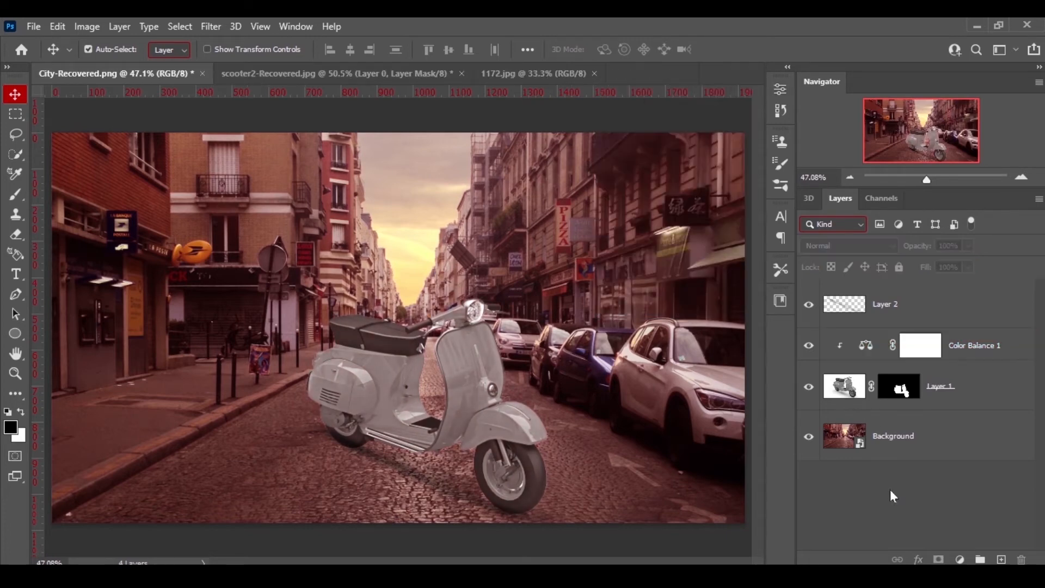
Save the composite as a PNG named City-Recovered 1 in the parent folder.
{"action": "left_click", "coordinate": [32, 26]}
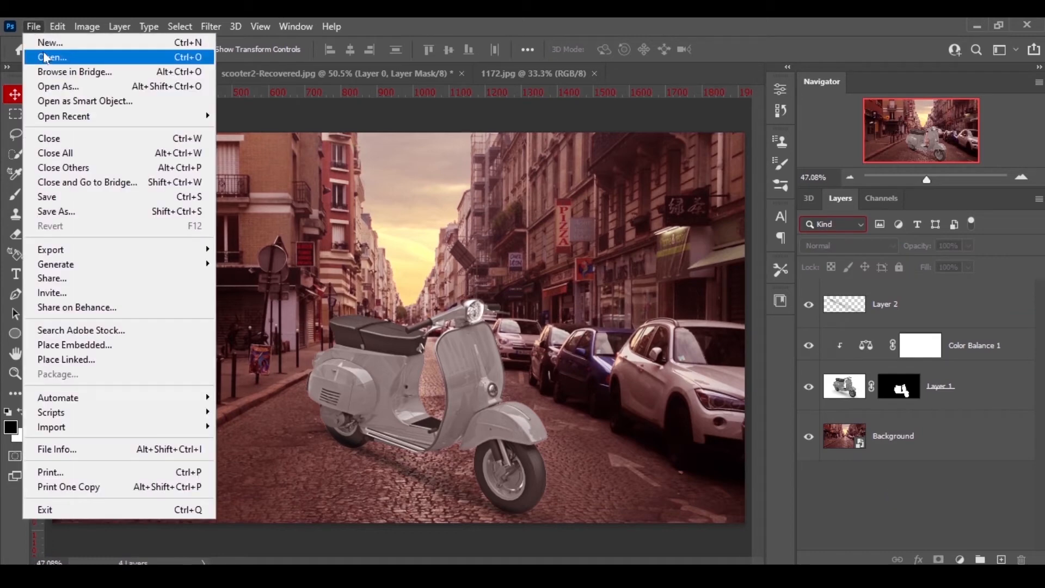
{"action": "left_click", "coordinate": [63, 215]}
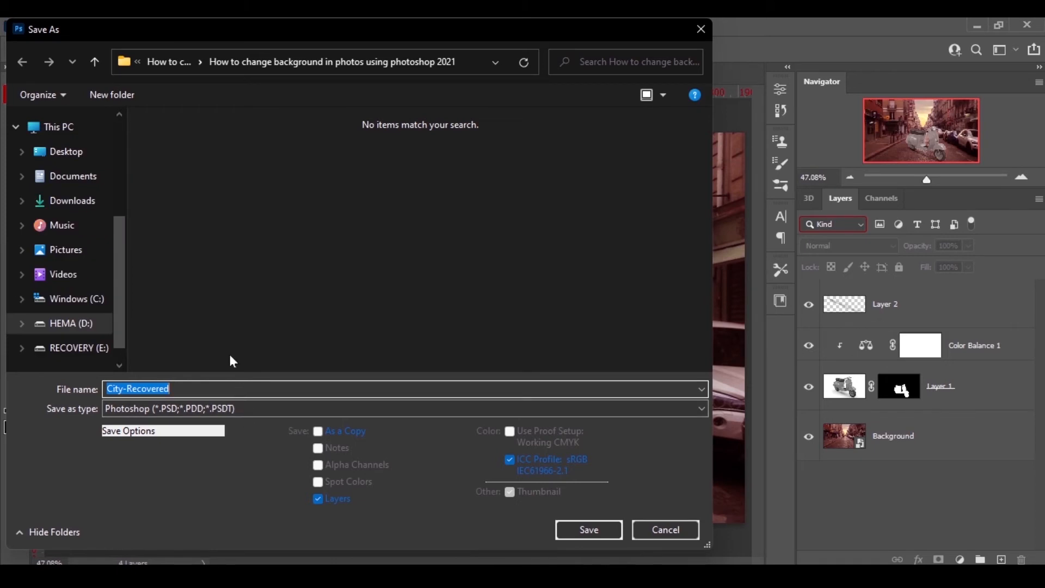
{"action": "left_click", "coordinate": [95, 62]}
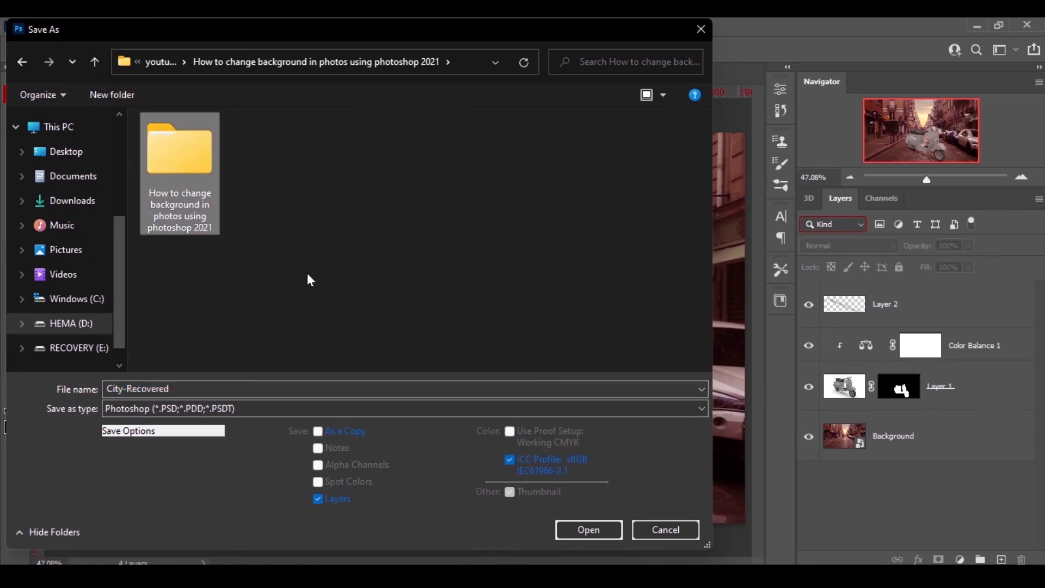
{"action": "left_click", "coordinate": [191, 388]}
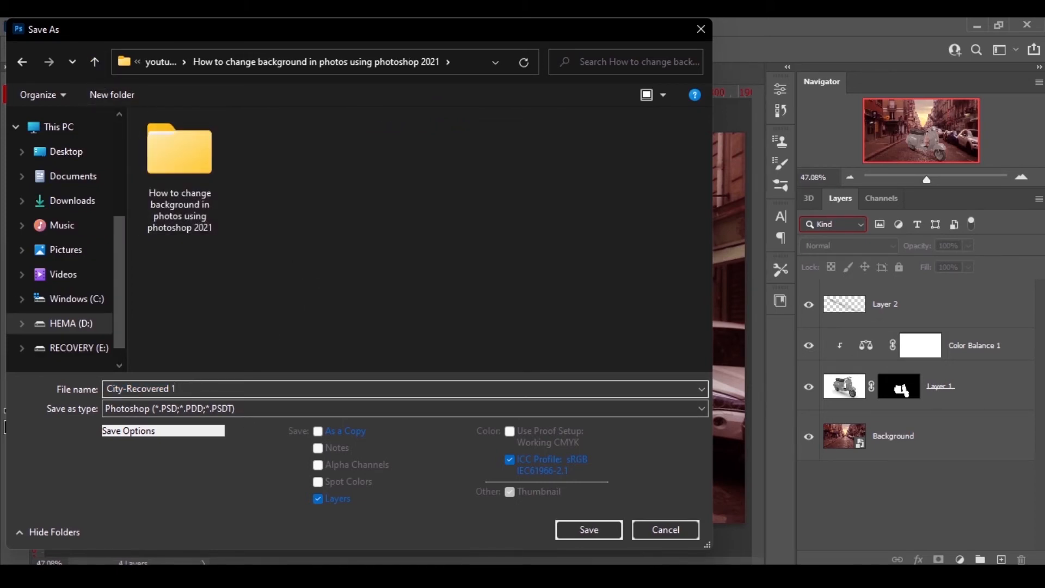
{"action": "left_click", "coordinate": [336, 410]}
{"action": "left_click", "coordinate": [311, 345]}
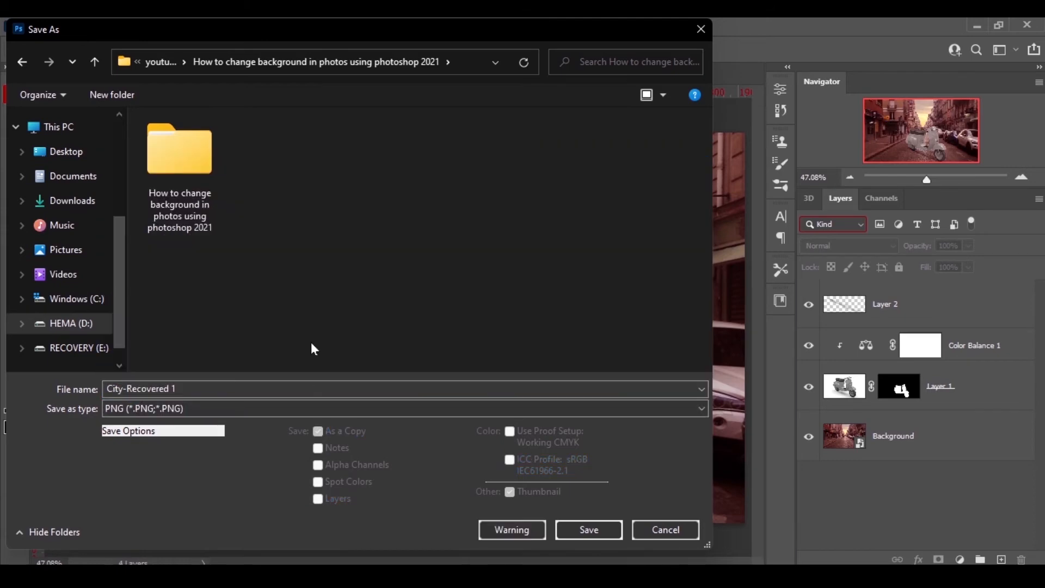
{"action": "left_click", "coordinate": [560, 530]}
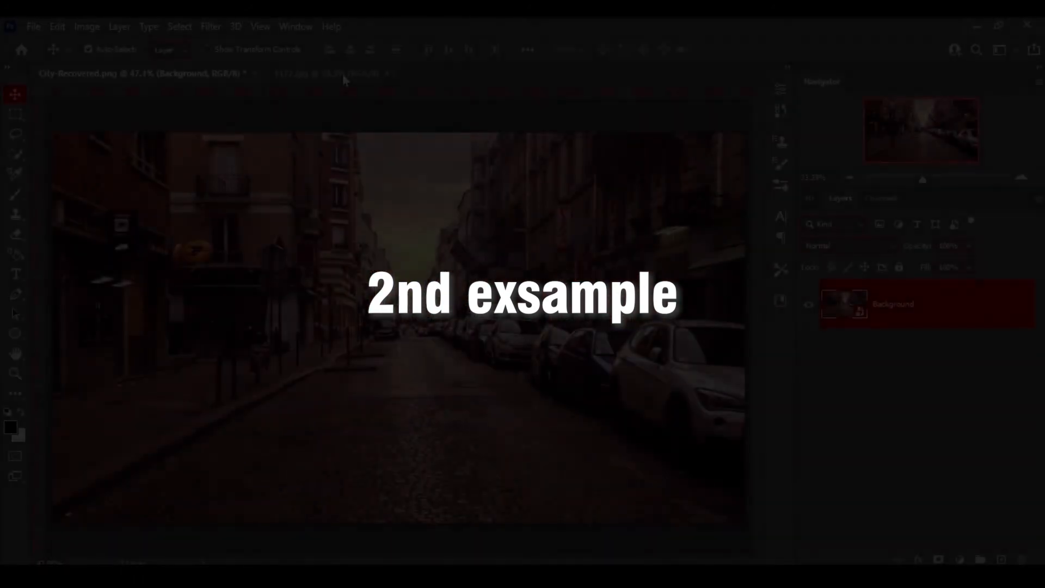
Switch to the car image 1172.jpg and start tracing the car's front outline with the Pen tool in Shape mode.
{"action": "left_click", "coordinate": [342, 74]}
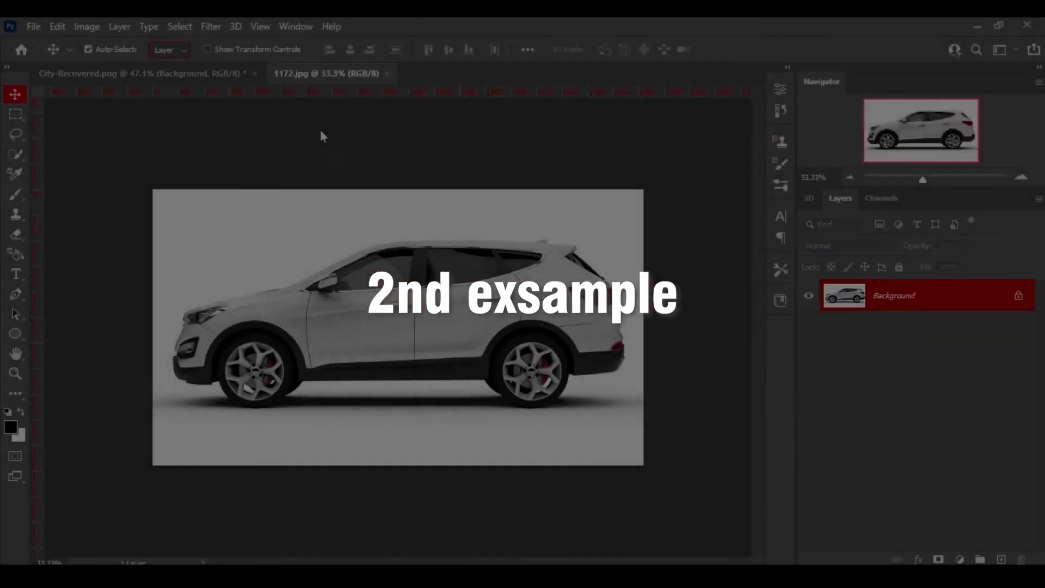
{"action": "key", "text": "ctrl+0"}
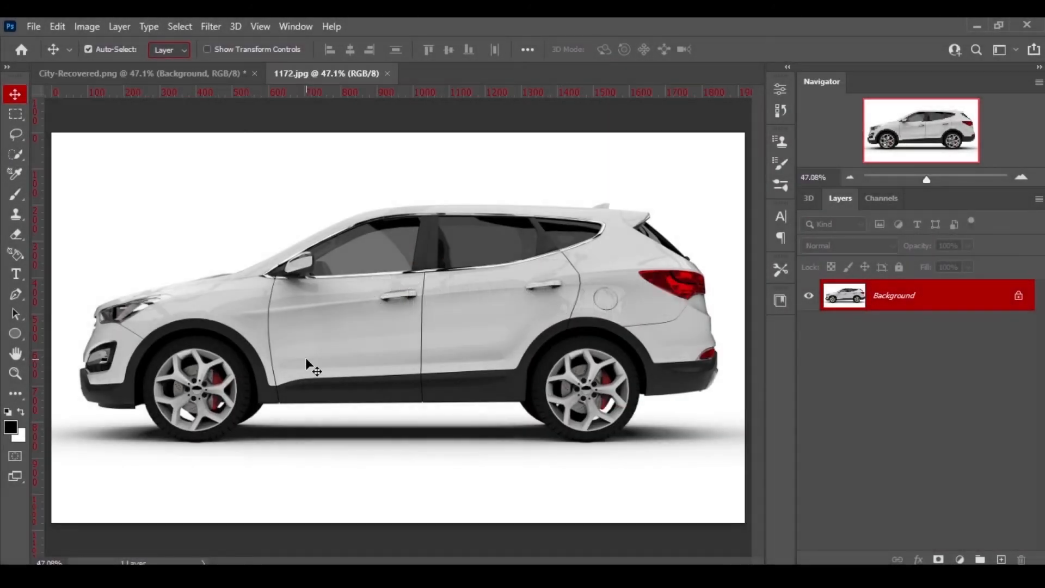
{"action": "left_click", "coordinate": [305, 357]}
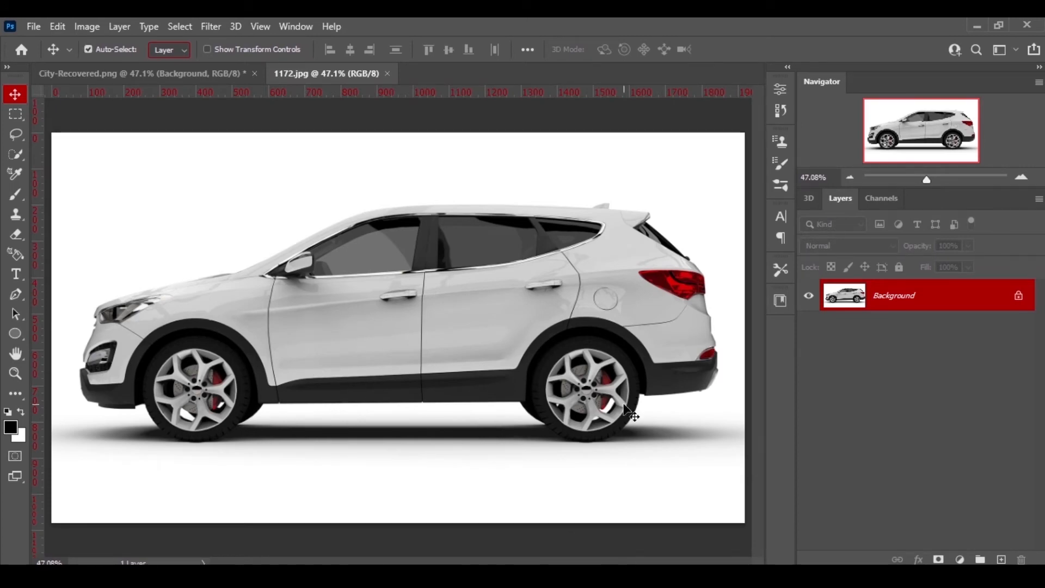
{"action": "key", "text": "ctrl+plus"}
{"action": "key", "text": "ctrl+plus"}
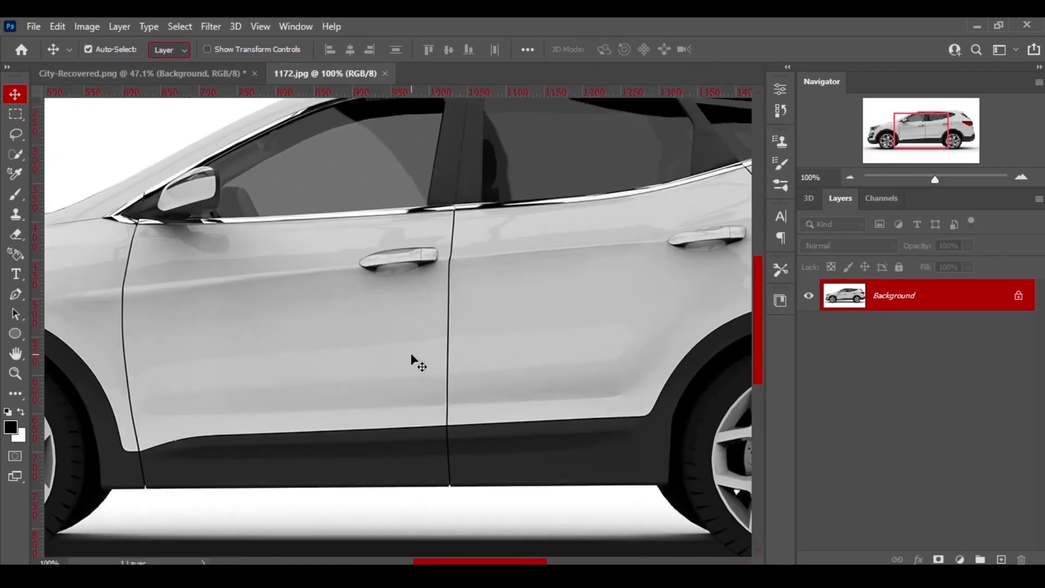
{"action": "scroll", "coordinate": [410, 353], "scroll_direction": "left", "scroll_amount": 5}
{"action": "left_click_drag", "start_coordinate": [754, 283], "coordinate": [759, 297]}
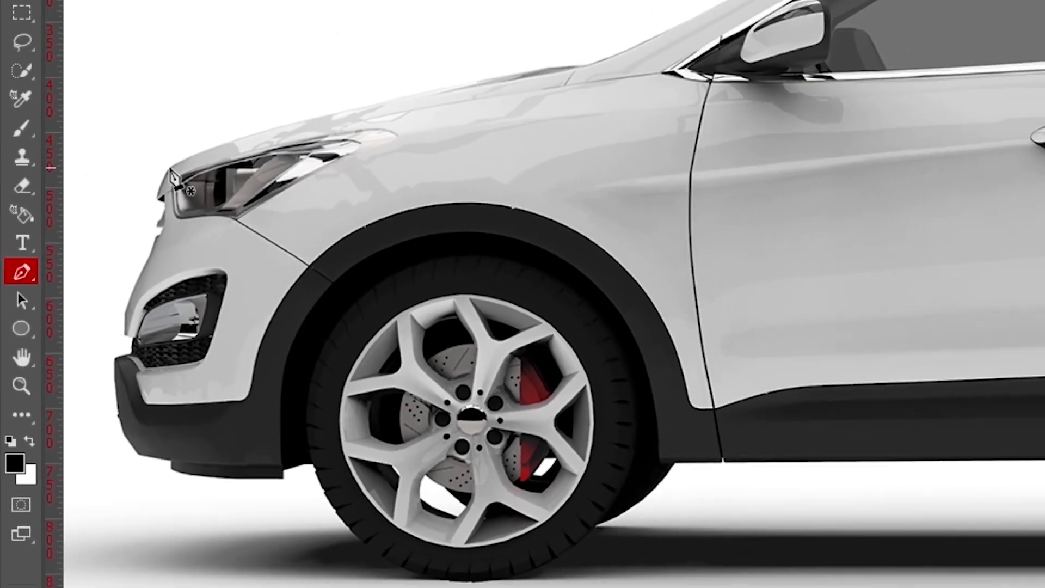
{"action": "left_click", "coordinate": [170, 173]}
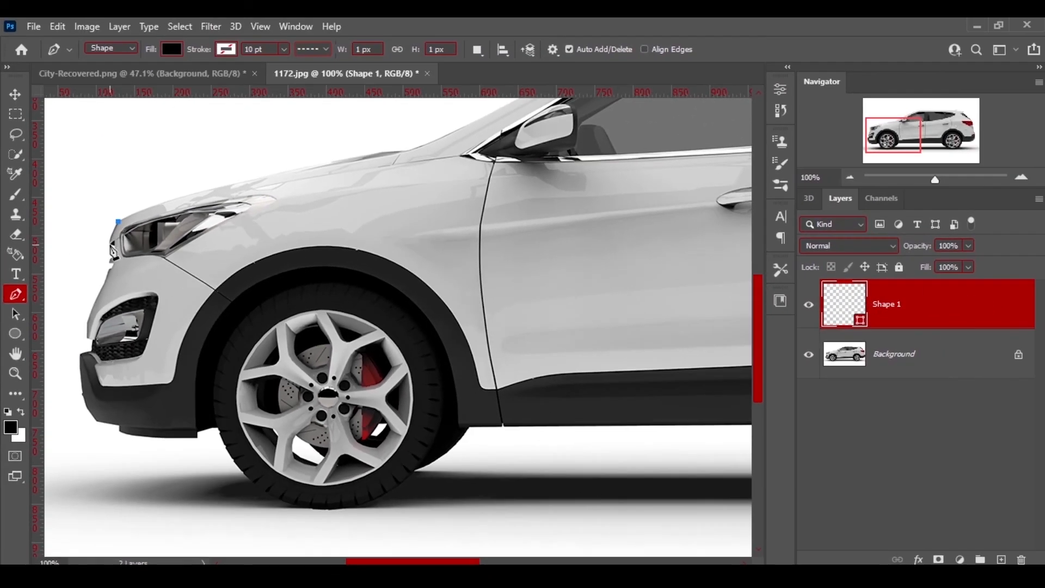
{"action": "left_click", "coordinate": [111, 243]}
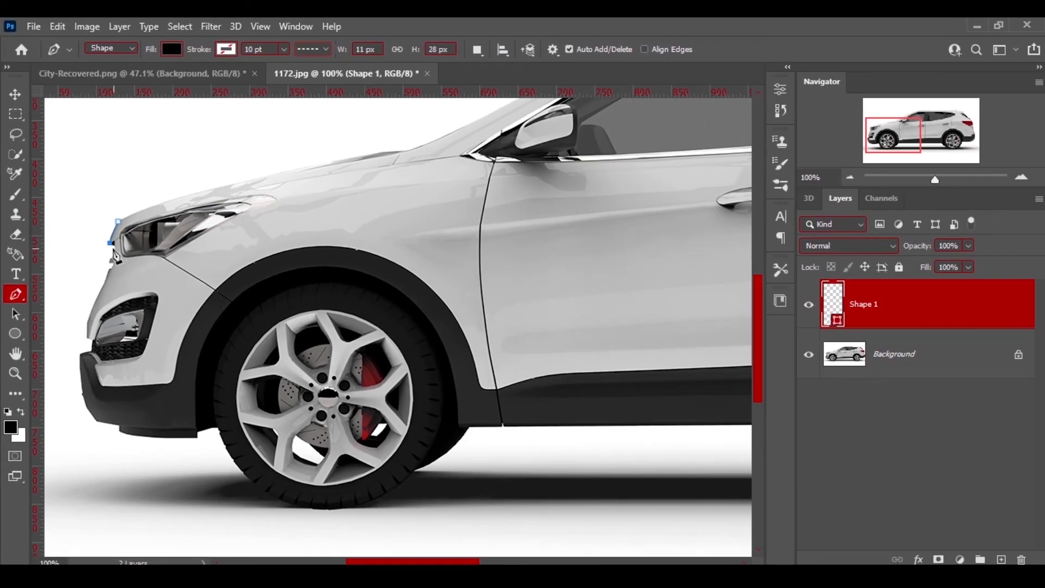
{"action": "left_click", "coordinate": [116, 253]}
{"action": "left_click", "coordinate": [112, 260]}
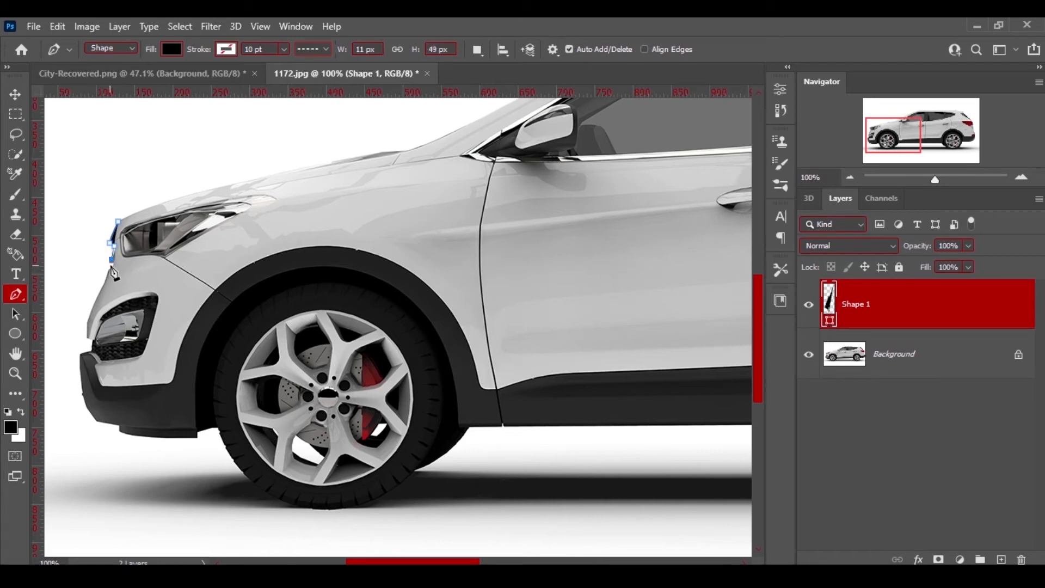
{"action": "left_click_drag", "start_coordinate": [109, 268], "coordinate": [102, 269]}
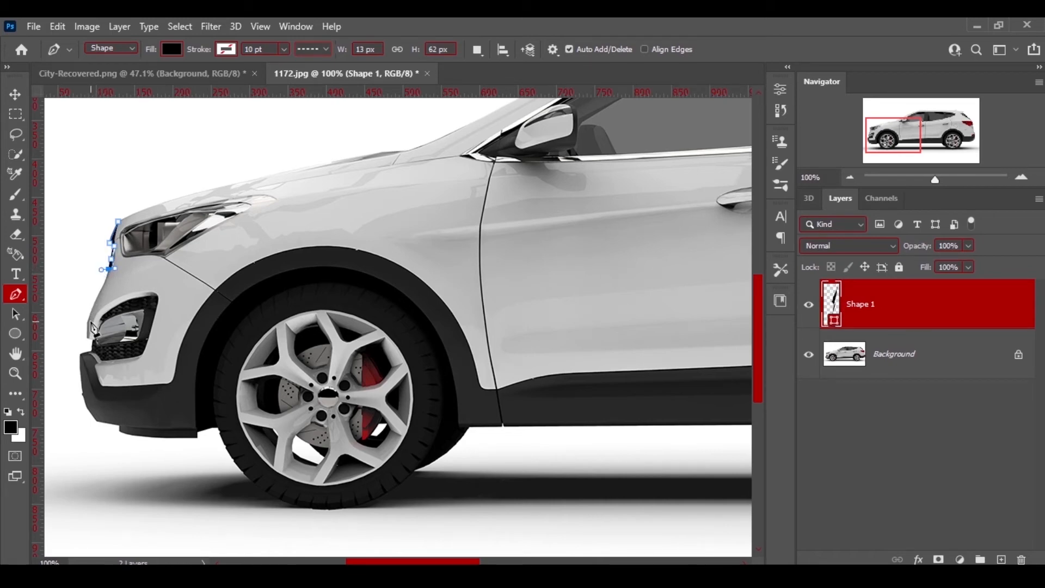
{"action": "left_click_drag", "start_coordinate": [86, 321], "coordinate": [54, 378]}
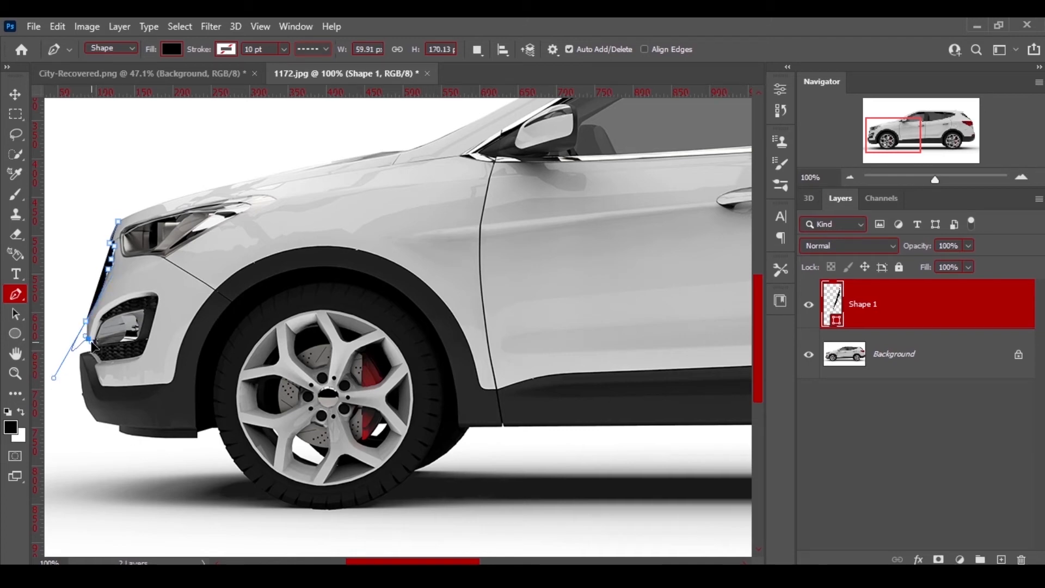
Undo the last anchor and continue tracing the front bumper down to its lower edge.
{"action": "key", "text": "ctrl+z"}
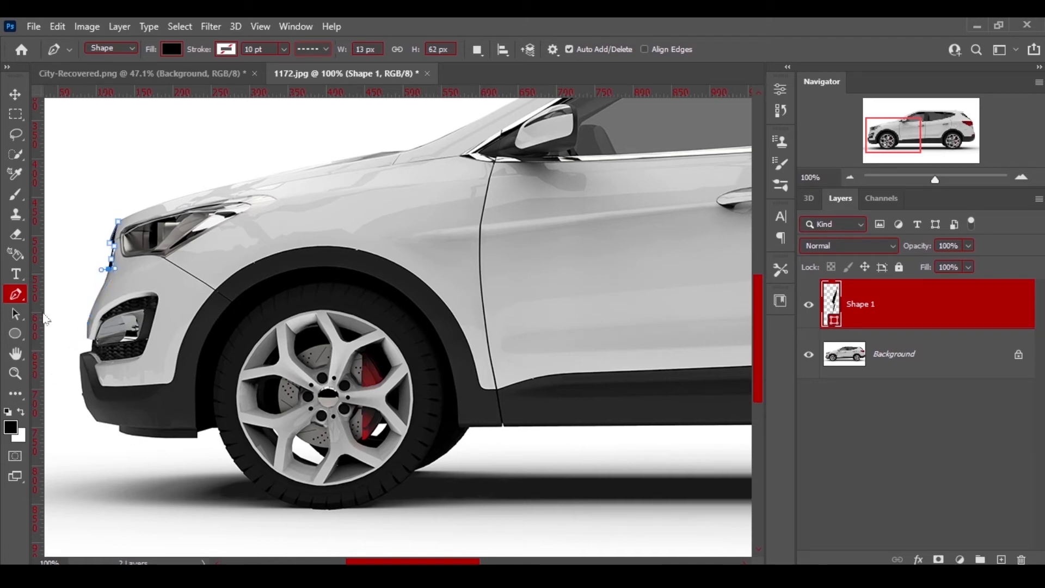
{"action": "left_click_drag", "start_coordinate": [103, 282], "coordinate": [79, 354]}
{"action": "left_click_drag", "start_coordinate": [82, 395], "coordinate": [121, 428]}
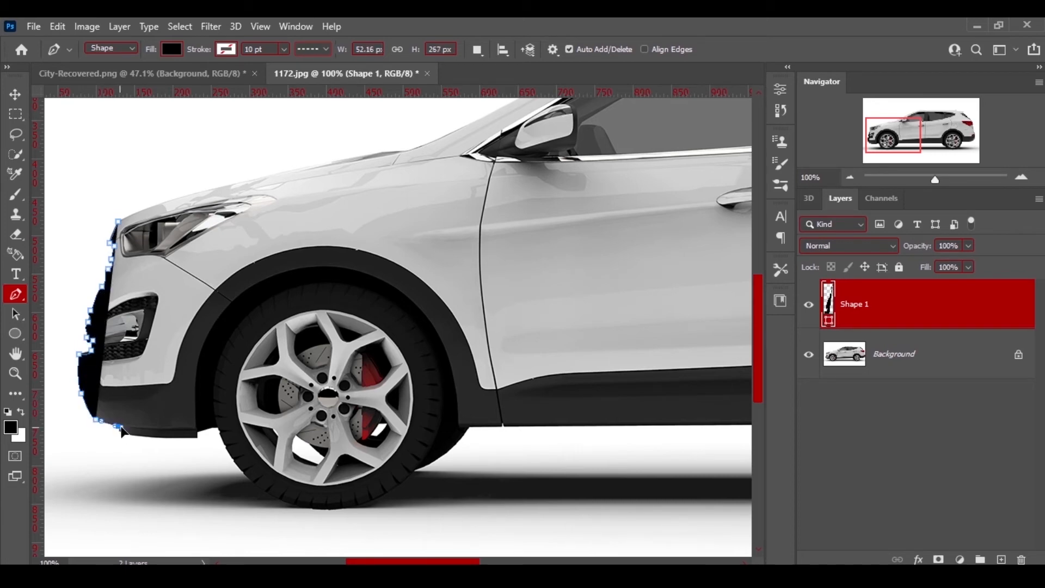
{"action": "left_click", "coordinate": [120, 432]}
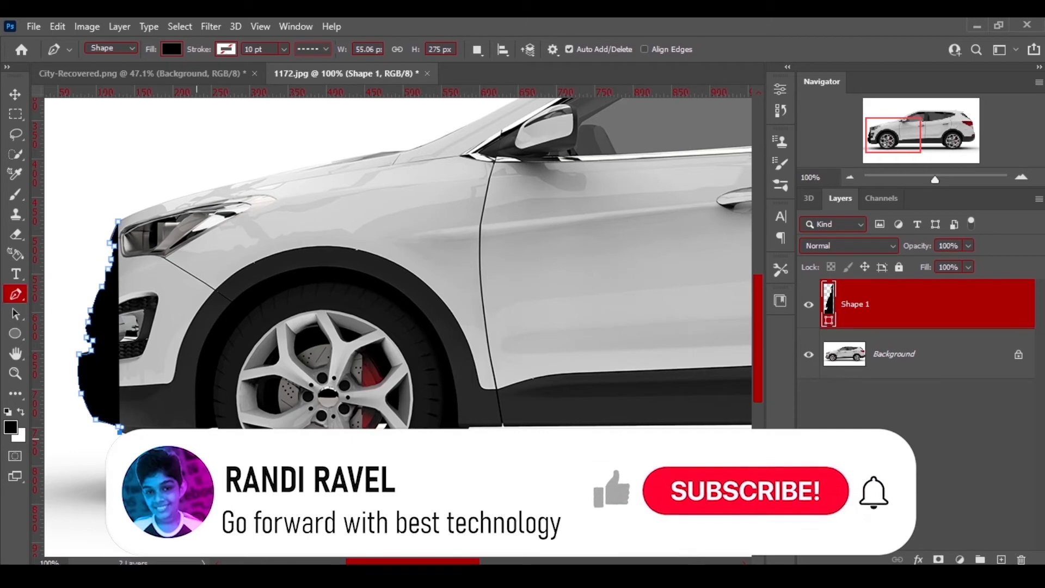
{"action": "left_click_drag", "start_coordinate": [195, 436], "coordinate": [211, 431]}
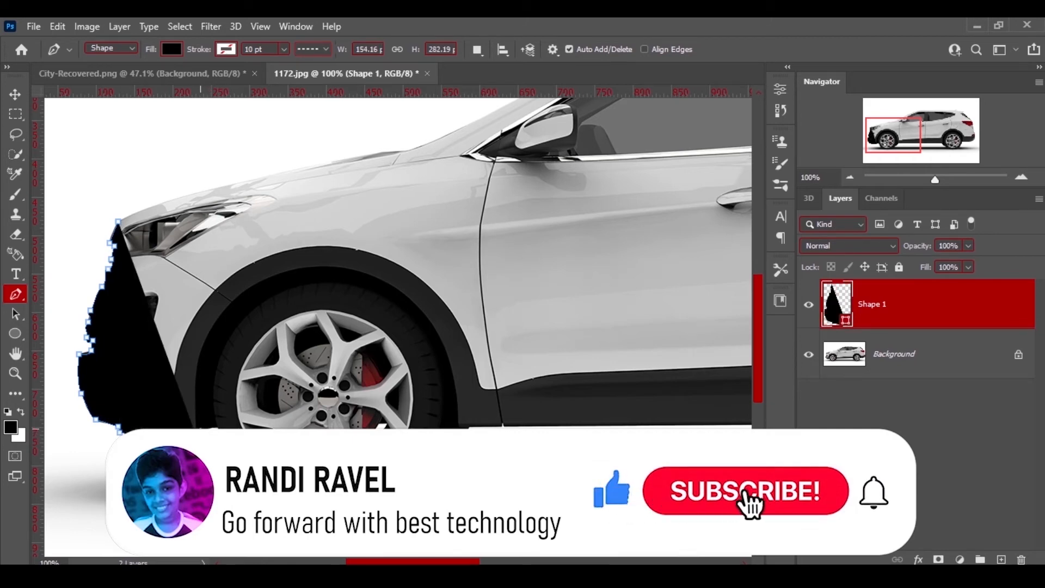
{"action": "left_click", "coordinate": [203, 433]}
{"action": "left_click", "coordinate": [217, 428]}
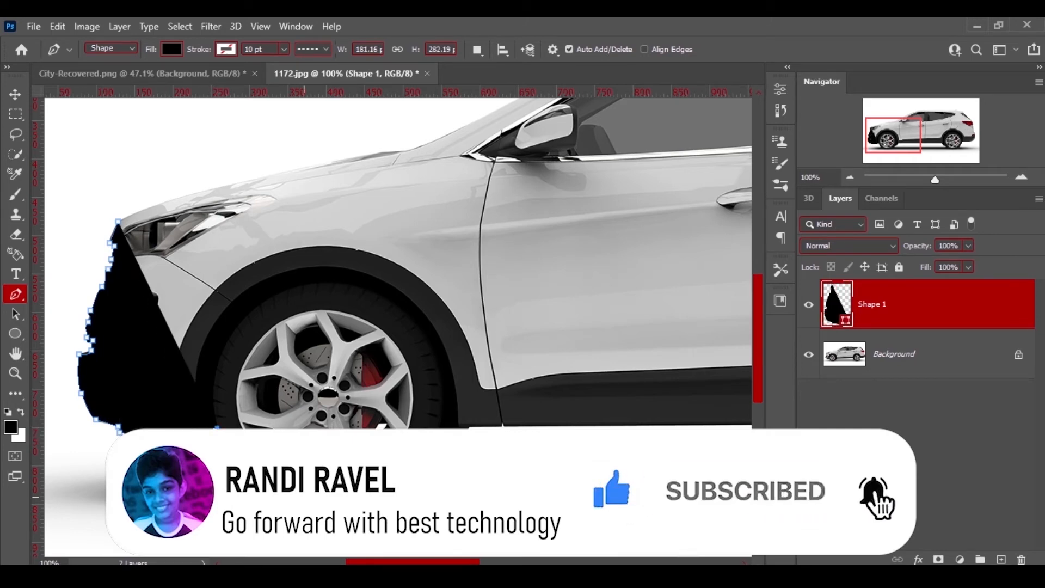
Trace curved anchors around the bottom of the front wheel.
{"action": "left_click_drag", "start_coordinate": [254, 483], "coordinate": [267, 482]}
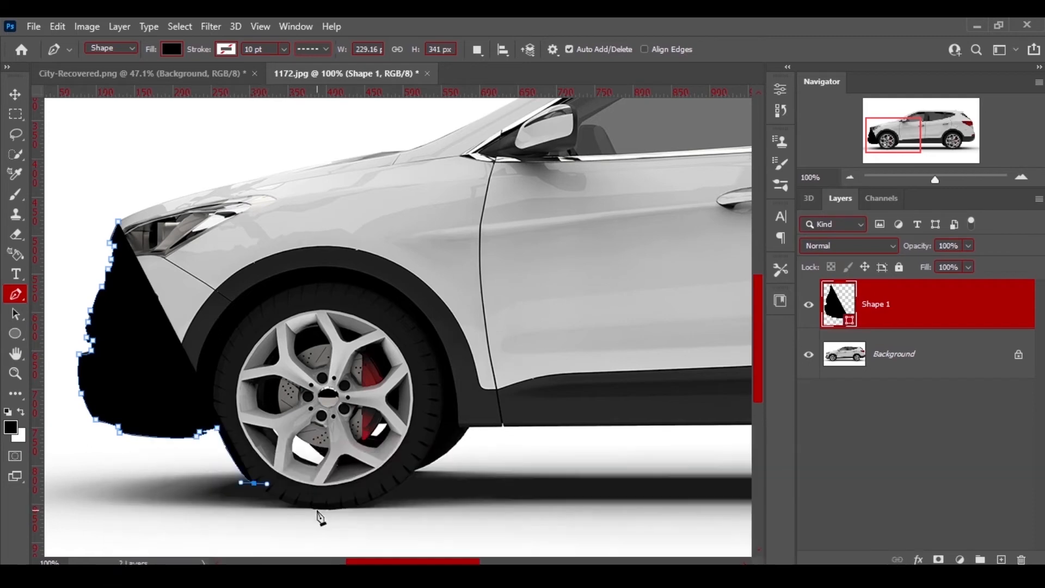
{"action": "left_click_drag", "start_coordinate": [338, 509], "coordinate": [429, 497]}
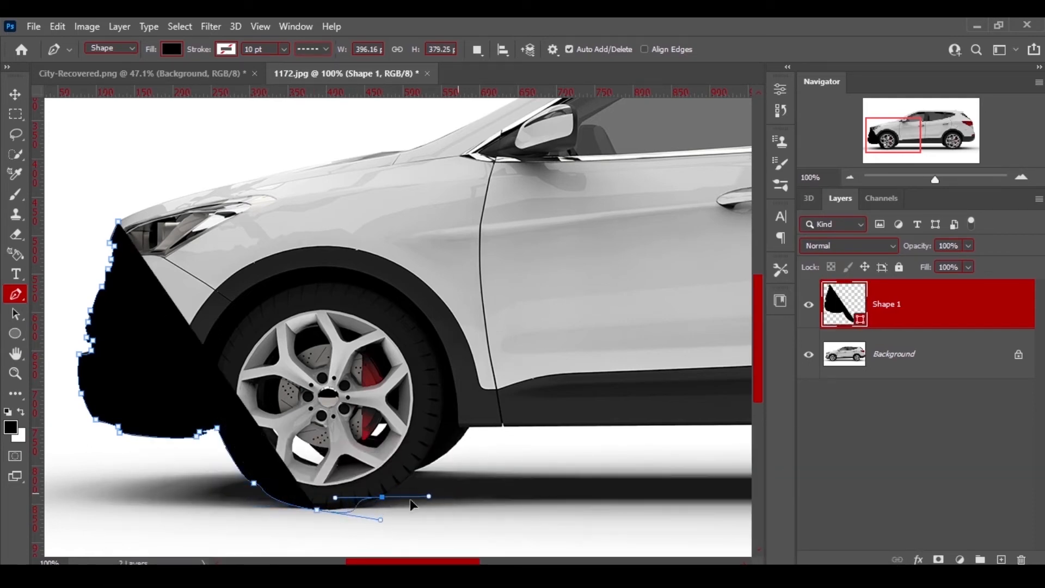
{"action": "left_click_drag", "start_coordinate": [363, 520], "coordinate": [362, 523]}
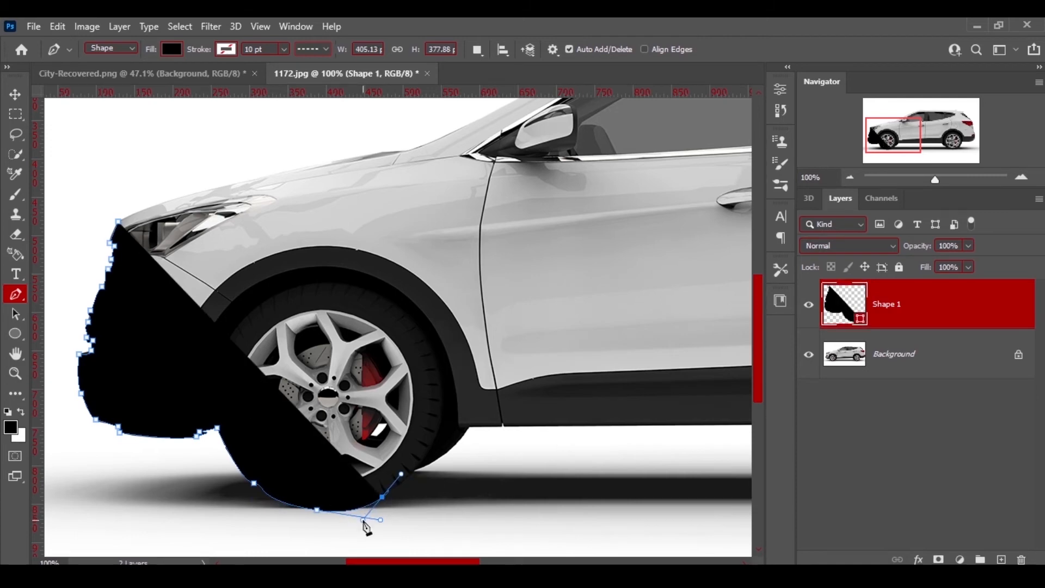
{"action": "left_click_drag", "start_coordinate": [417, 469], "coordinate": [426, 462]}
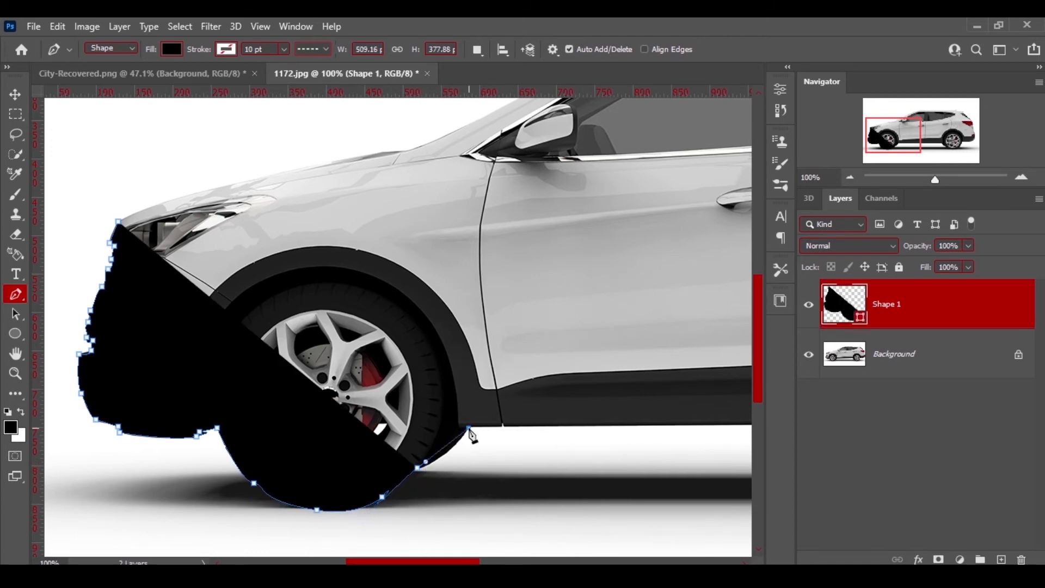
{"action": "left_click_drag", "start_coordinate": [469, 428], "coordinate": [476, 406]}
{"action": "left_click", "coordinate": [501, 425]}
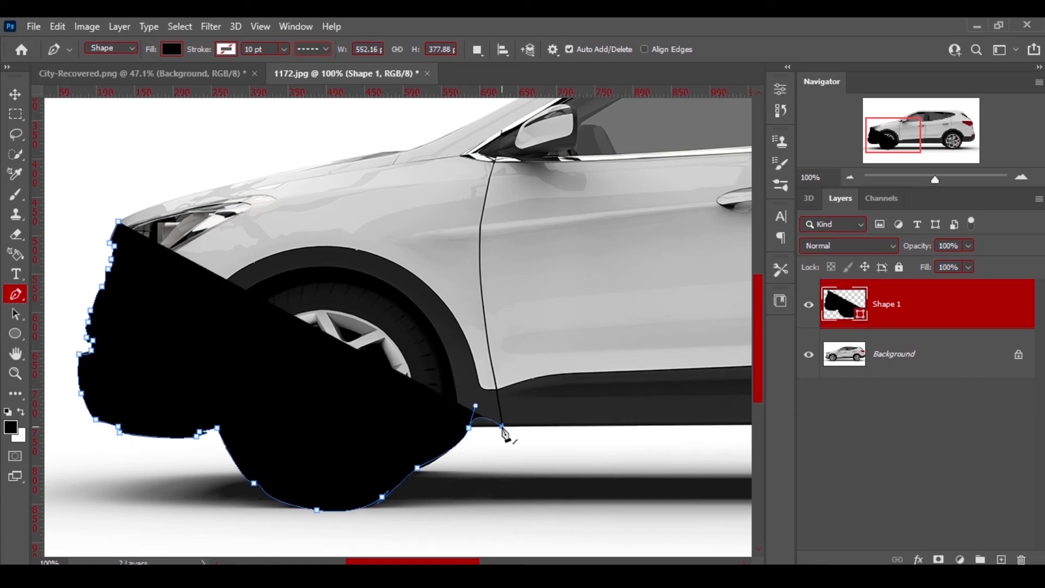
Undo and redo the anchors behind the front wheel up to the door sill.
{"action": "key", "text": "ctrl+z"}
{"action": "key", "text": "ctrl+z"}
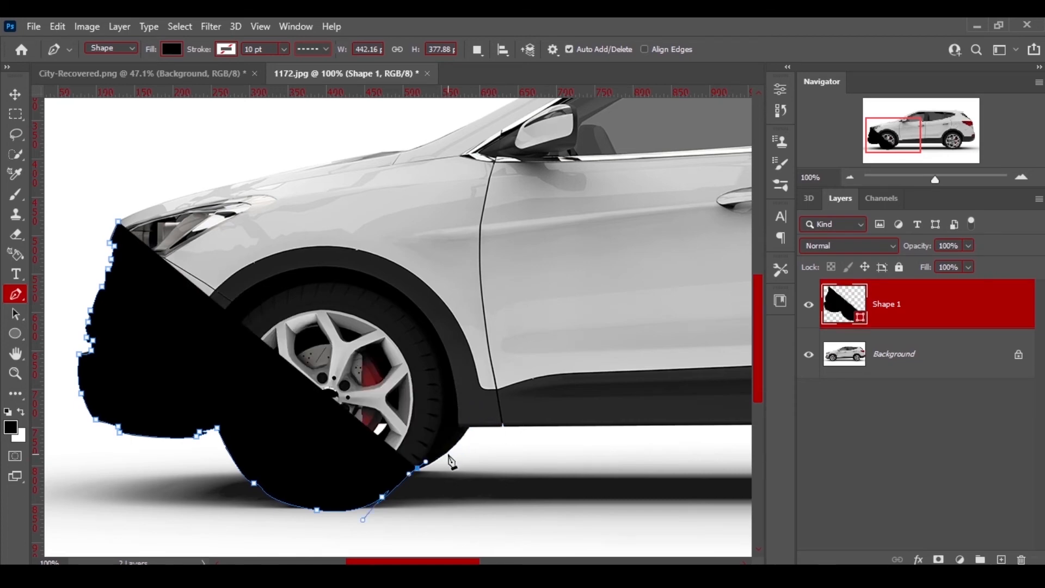
{"action": "left_click_drag", "start_coordinate": [447, 452], "coordinate": [489, 406]}
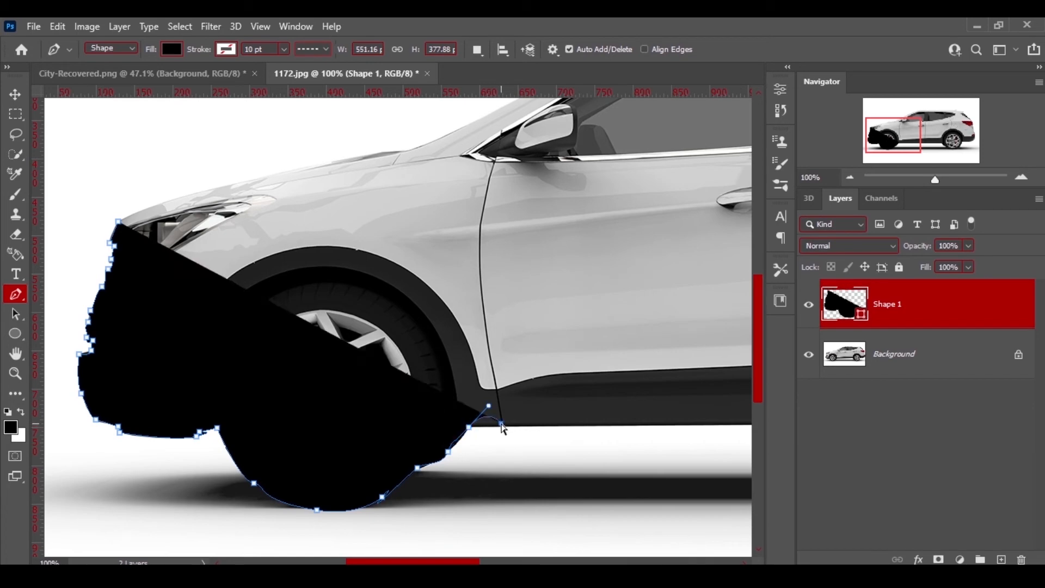
{"action": "key", "text": "ctrl+z"}
{"action": "key", "text": "ctrl+z"}
{"action": "left_click", "coordinate": [469, 427]}
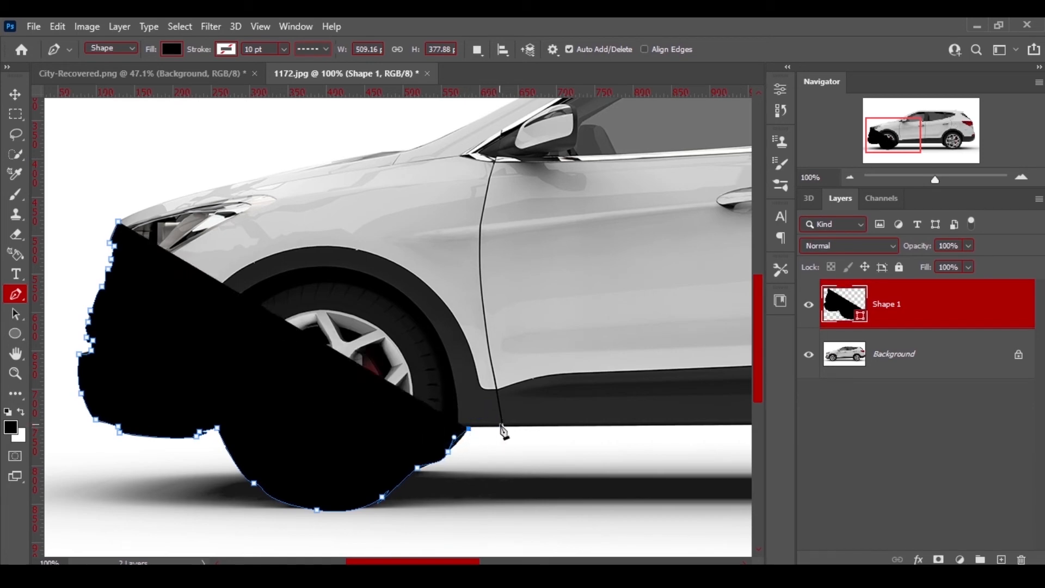
{"action": "left_click", "coordinate": [501, 425]}
Continue tracing along the door sill and around the bottom of the rear wheel with curved anchors.
{"action": "scroll", "coordinate": [398, 327], "scroll_direction": "right", "scroll_amount": 4}
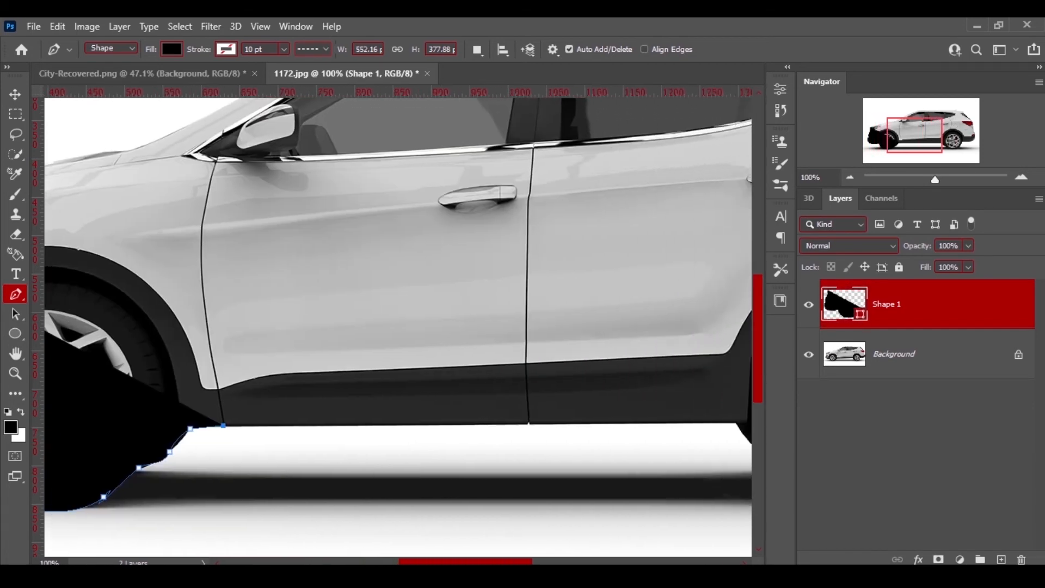
{"action": "left_click", "coordinate": [529, 423]}
{"action": "scroll", "coordinate": [398, 327], "scroll_direction": "right", "scroll_amount": 5}
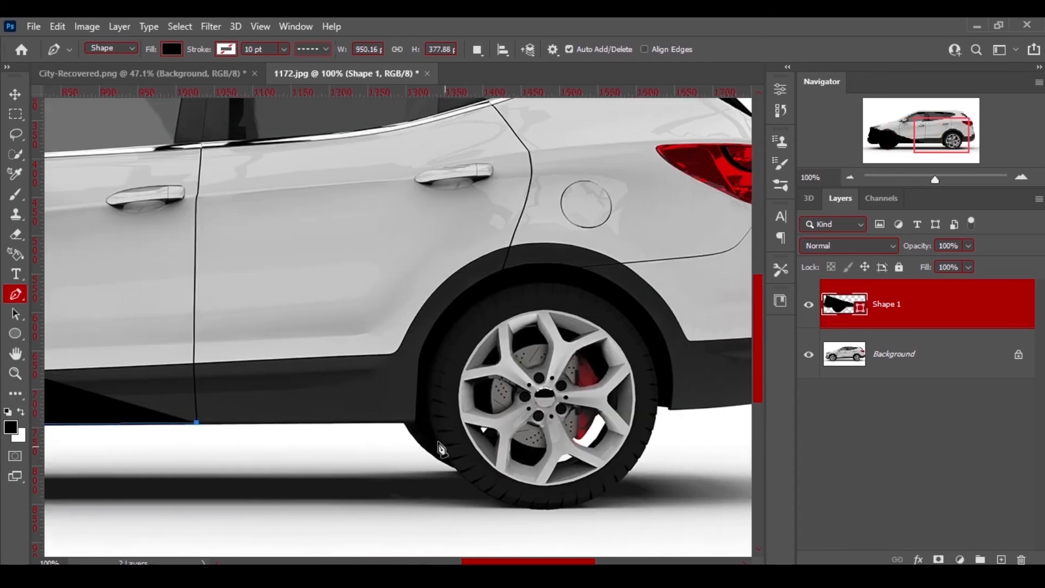
{"action": "left_click", "coordinate": [403, 422]}
{"action": "left_click_drag", "start_coordinate": [452, 467], "coordinate": [539, 522]}
{"action": "left_click_drag", "start_coordinate": [659, 392], "coordinate": [659, 329]}
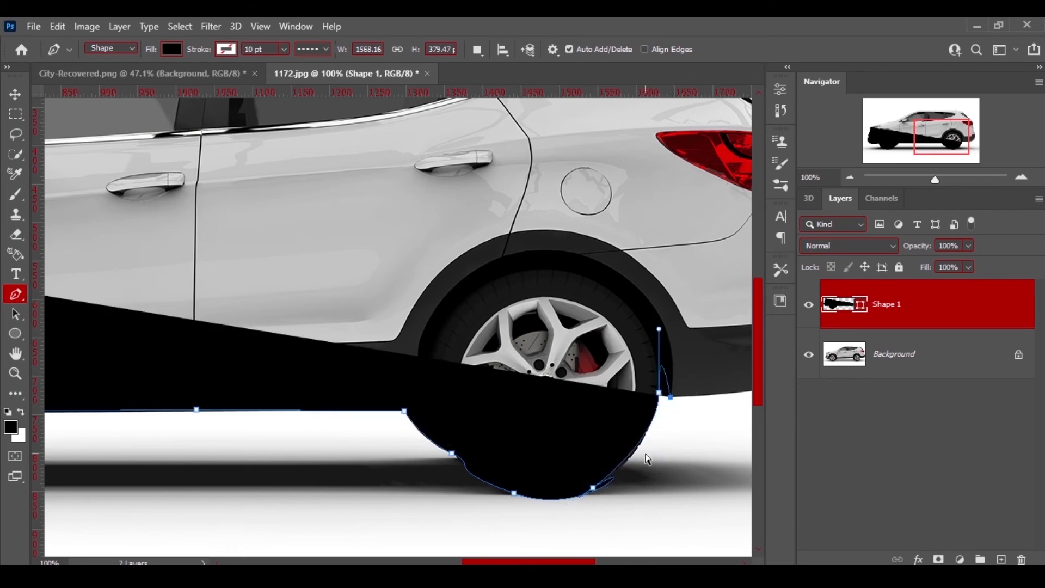
Undo the last two anchors and re-trace the rear wheel's back edge up to the wheel arch.
{"action": "key", "text": "ctrl+z"}
{"action": "key", "text": "ctrl+z"}
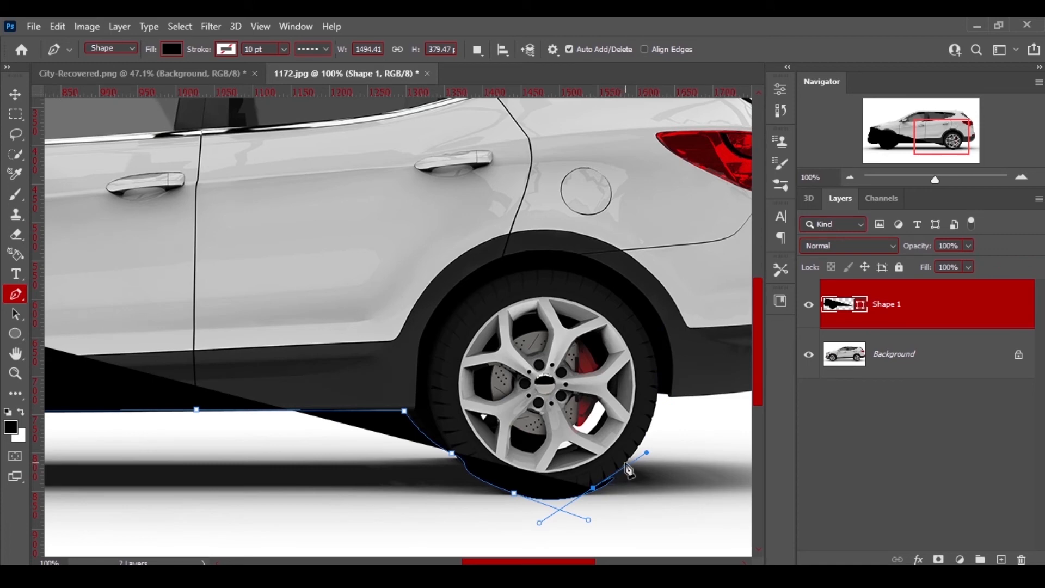
{"action": "left_click", "coordinate": [625, 462]}
{"action": "left_click", "coordinate": [643, 436]}
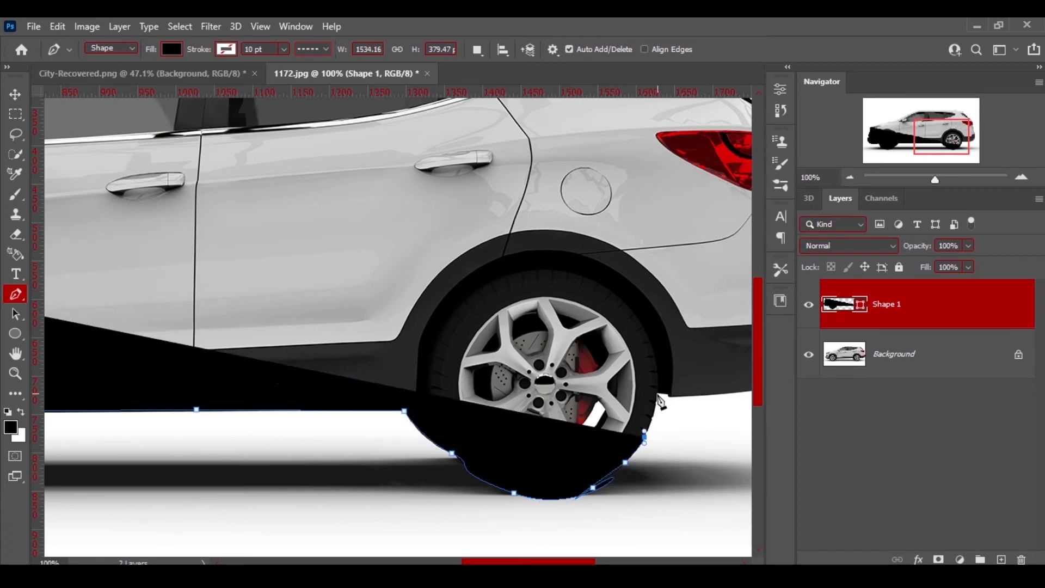
{"action": "left_click_drag", "start_coordinate": [658, 393], "coordinate": [665, 393]}
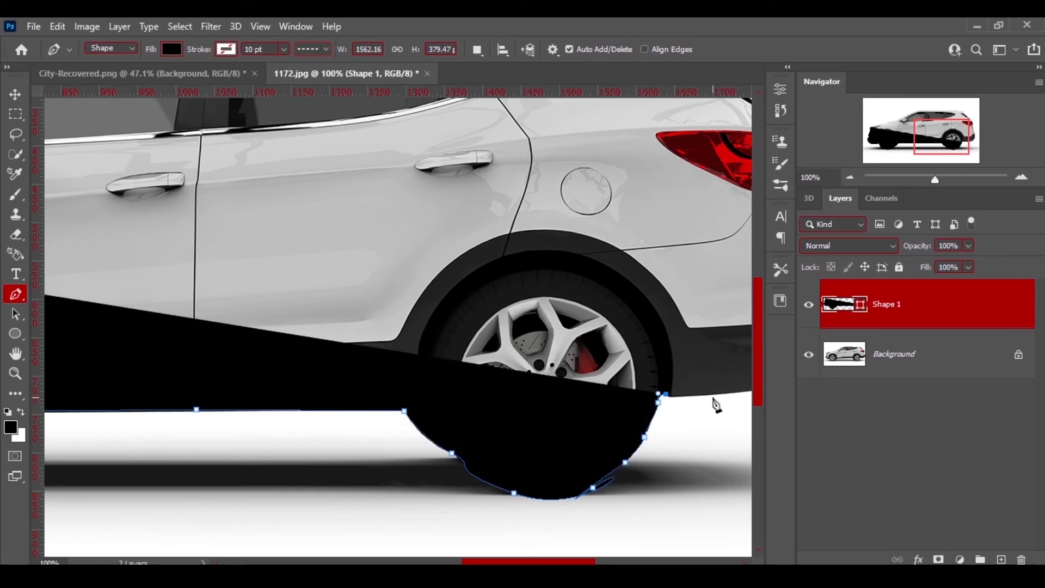
Trace the rear bumper's lower corner and back edge up to the tail light.
{"action": "scroll", "coordinate": [544, 430], "scroll_direction": "right", "scroll_amount": 3}
{"action": "left_click_drag", "start_coordinate": [549, 392], "coordinate": [648, 291]}
{"action": "left_click", "coordinate": [641, 295]}
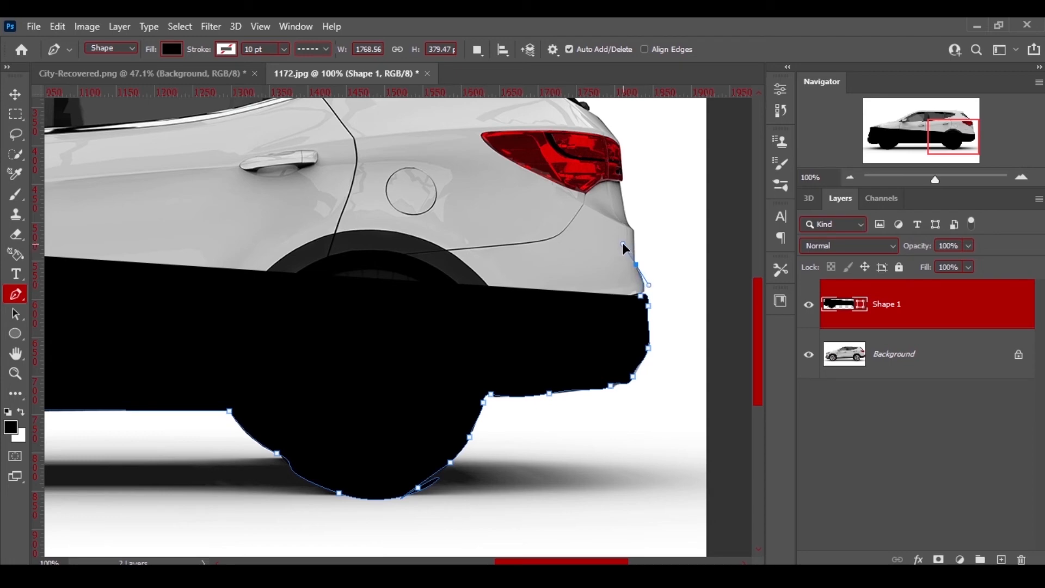
{"action": "left_click_drag", "start_coordinate": [635, 264], "coordinate": [631, 203]}
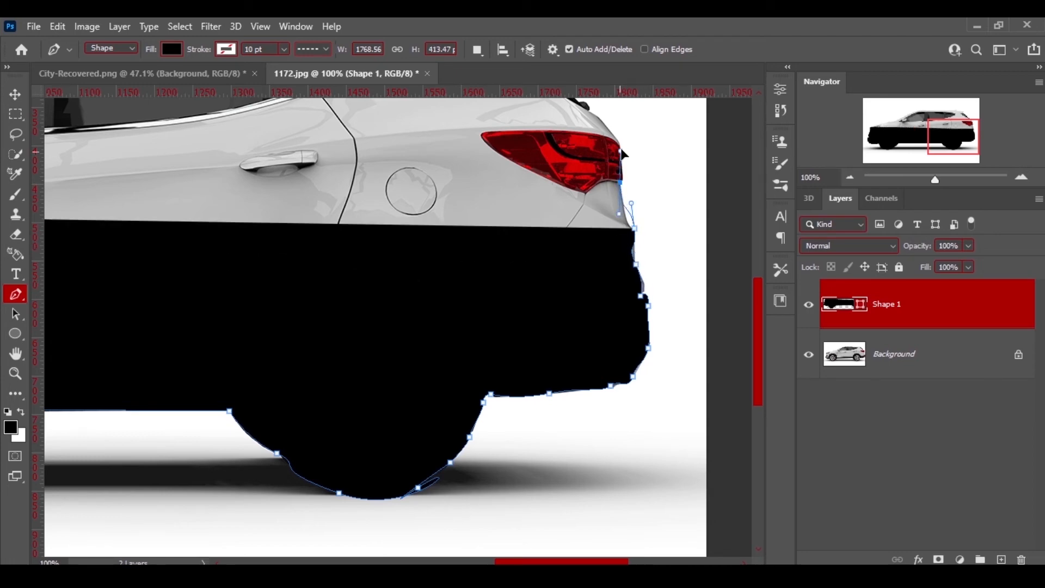
{"action": "left_click", "coordinate": [605, 112]}
Continue the outline past the tail light and up the rear hatch edge to the rear window.
{"action": "scroll", "coordinate": [658, 388], "scroll_direction": "up", "scroll_amount": 5}
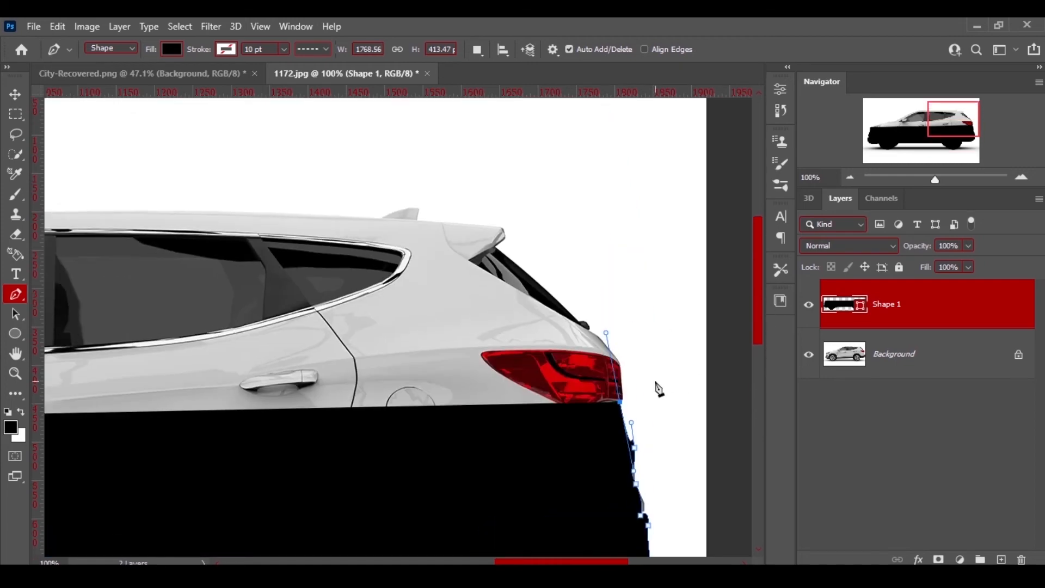
{"action": "left_click_drag", "start_coordinate": [622, 385], "coordinate": [616, 351]}
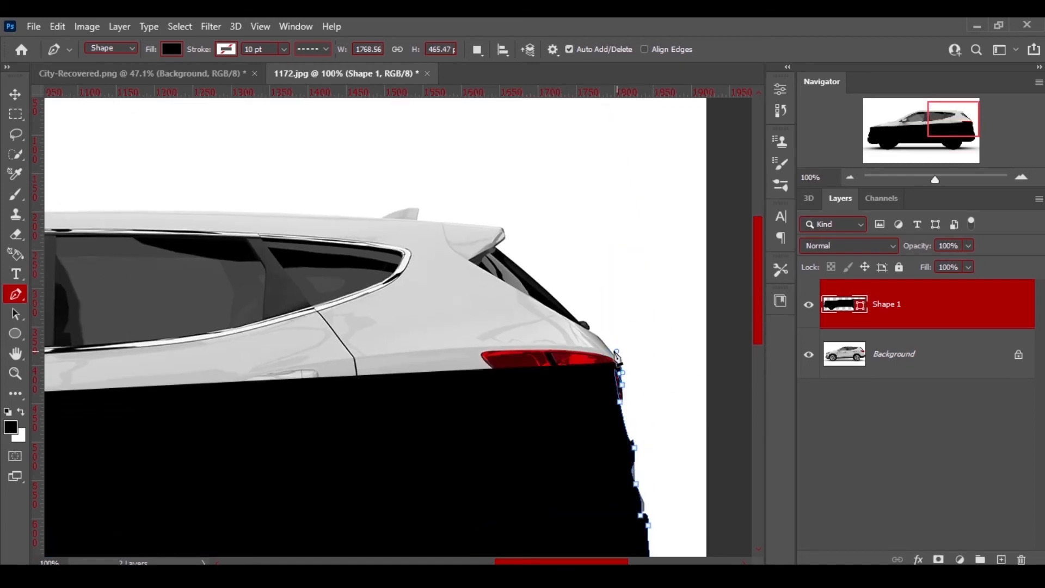
{"action": "left_click", "coordinate": [598, 337]}
{"action": "left_click", "coordinate": [587, 328]}
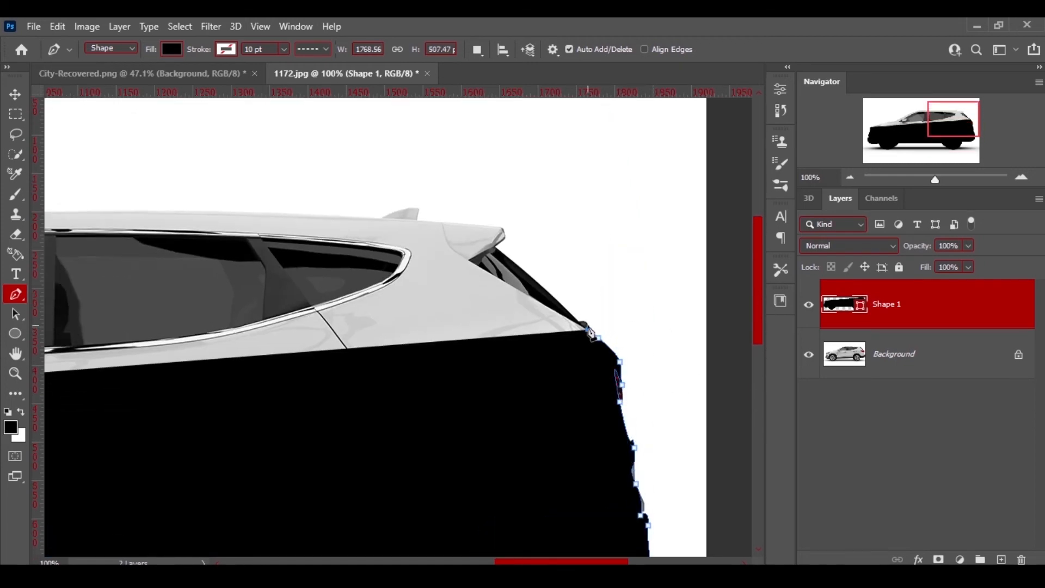
{"action": "left_click", "coordinate": [559, 316]}
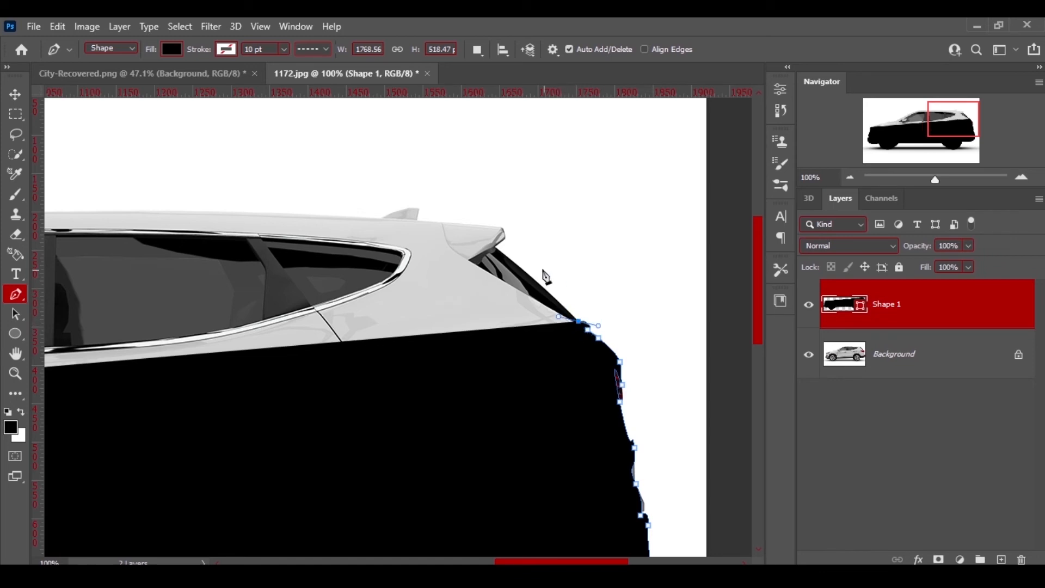
{"action": "left_click_drag", "start_coordinate": [495, 245], "coordinate": [454, 218]}
{"action": "left_click", "coordinate": [505, 238]}
{"action": "left_click", "coordinate": [502, 229]}
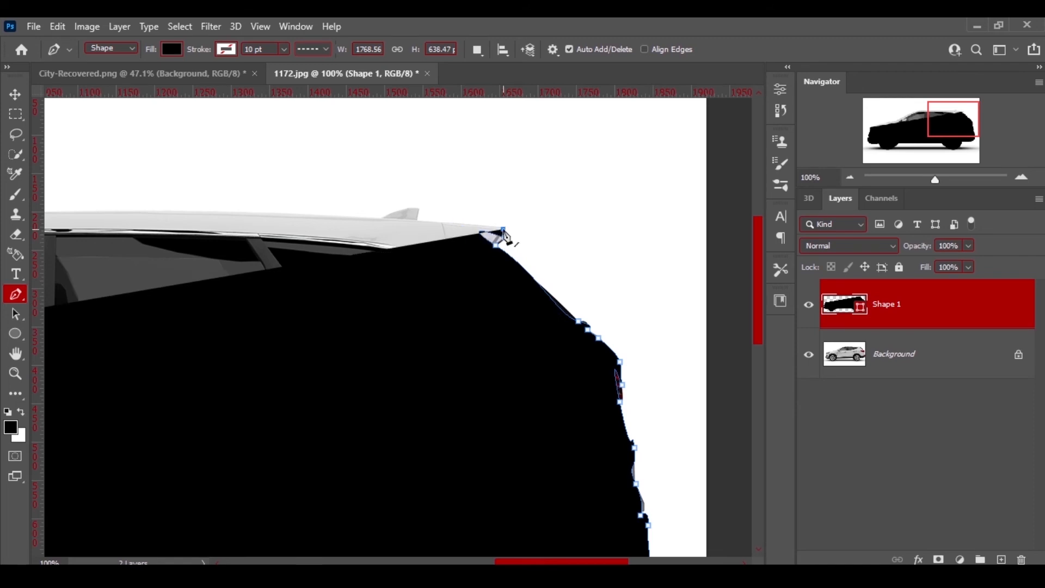
{"action": "key", "text": "ctrl+z"}
{"action": "key", "text": "ctrl+z"}
{"action": "key", "text": "ctrl+z"}
Trace anchors up the rear window edge and across the spoiler to the rear end of the roof.
{"action": "left_click_drag", "start_coordinate": [543, 286], "coordinate": [516, 270]}
{"action": "left_click", "coordinate": [510, 257]}
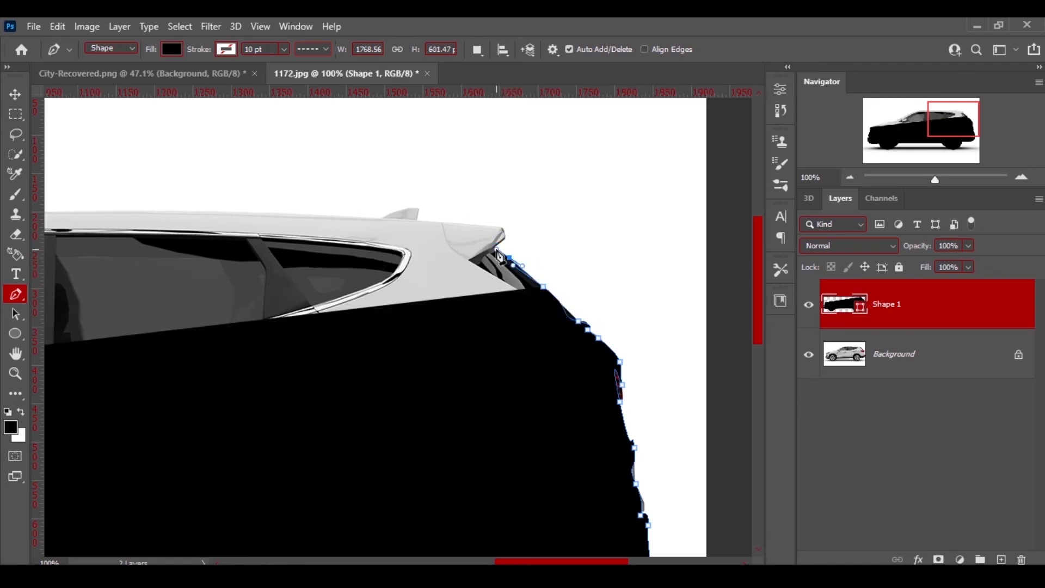
{"action": "left_click", "coordinate": [494, 246]}
{"action": "left_click", "coordinate": [501, 234]}
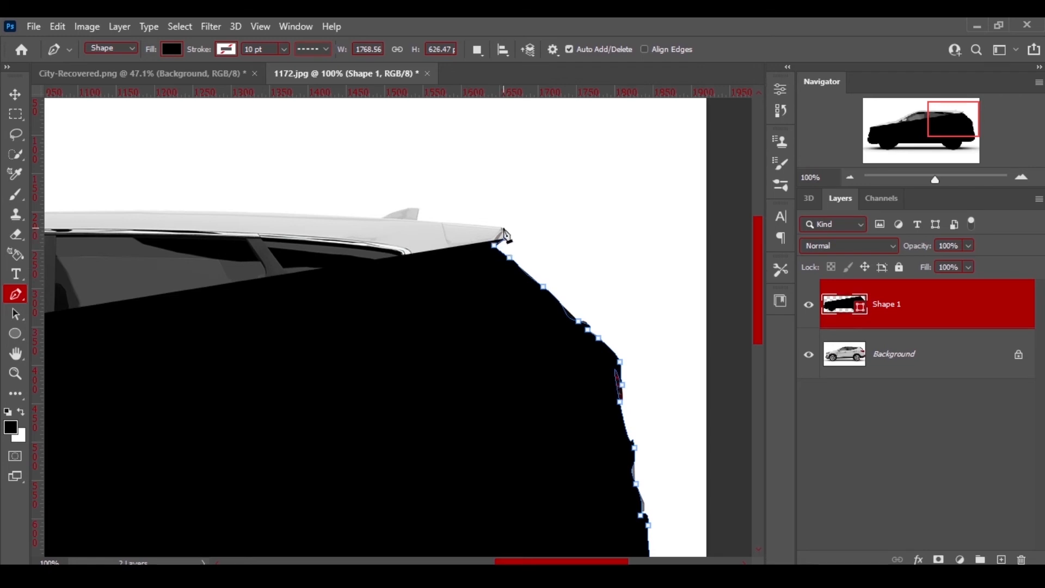
{"action": "left_click", "coordinate": [502, 227]}
{"action": "left_click", "coordinate": [426, 220]}
{"action": "left_click", "coordinate": [408, 219]}
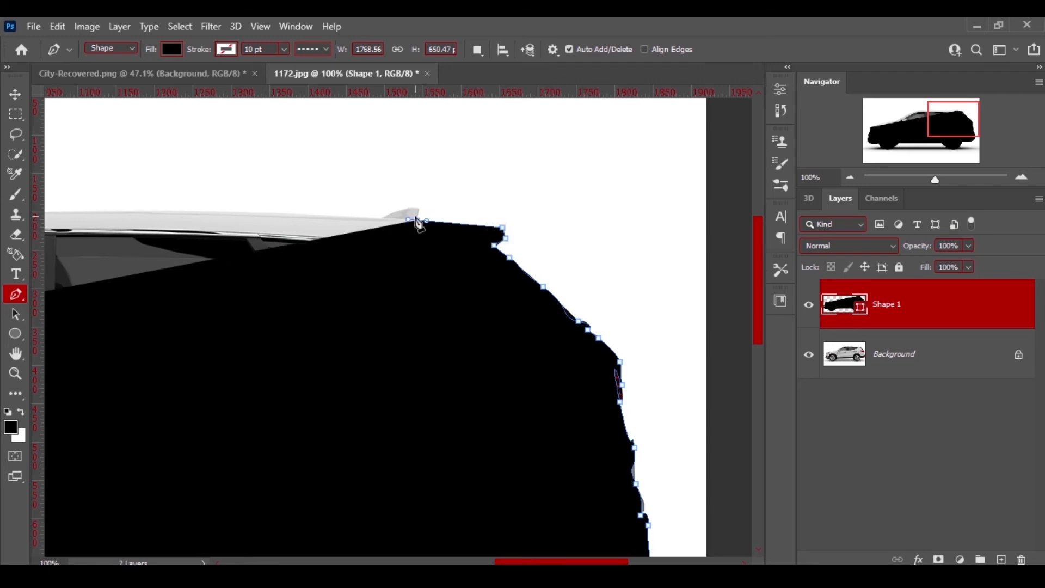
{"action": "left_click", "coordinate": [411, 207]}
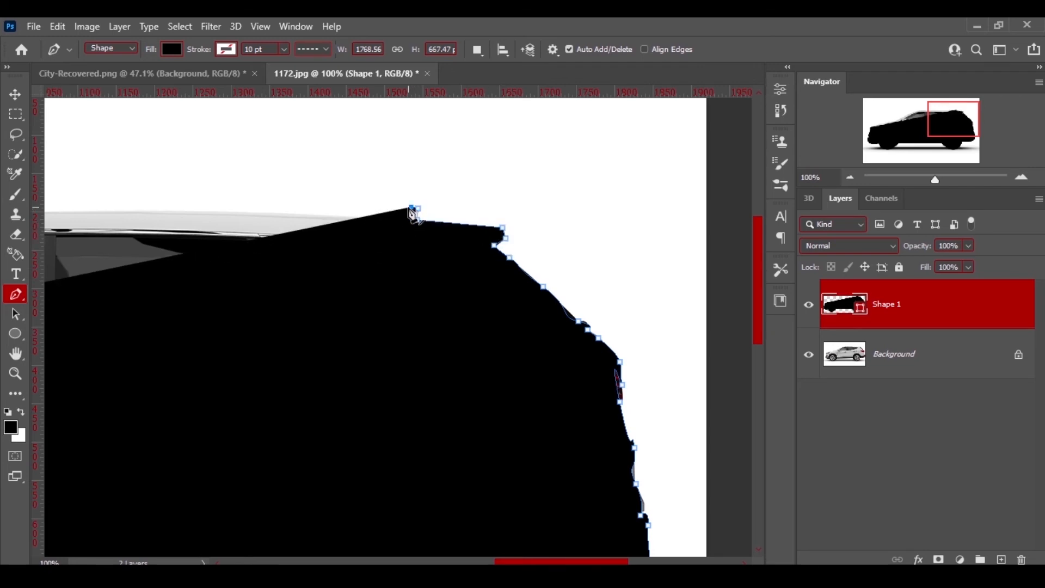
Set the shape's fill to no color.
{"action": "left_click", "coordinate": [174, 48]}
{"action": "left_click", "coordinate": [82, 77]}
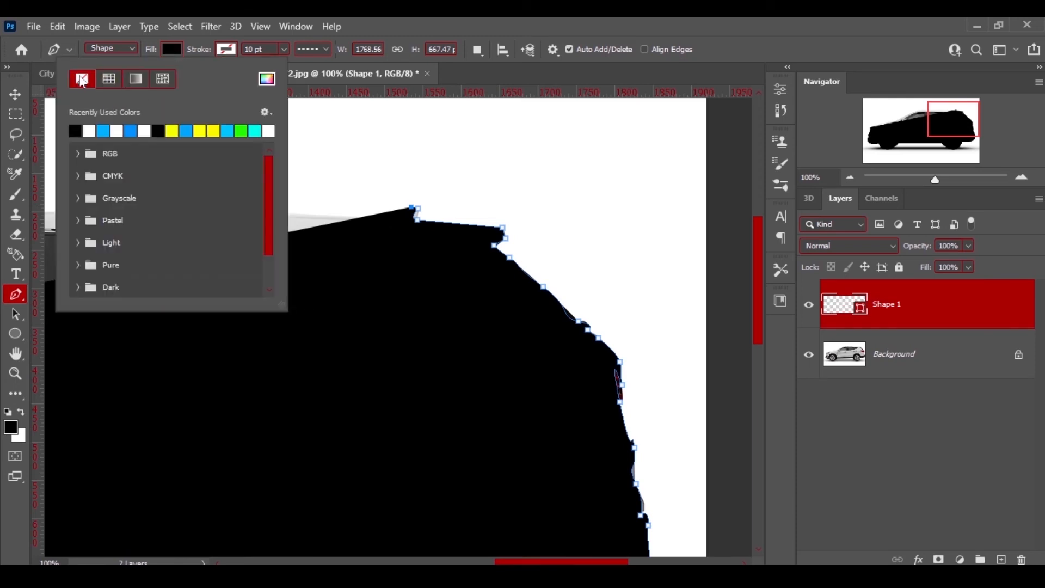
{"action": "left_click", "coordinate": [422, 25]}
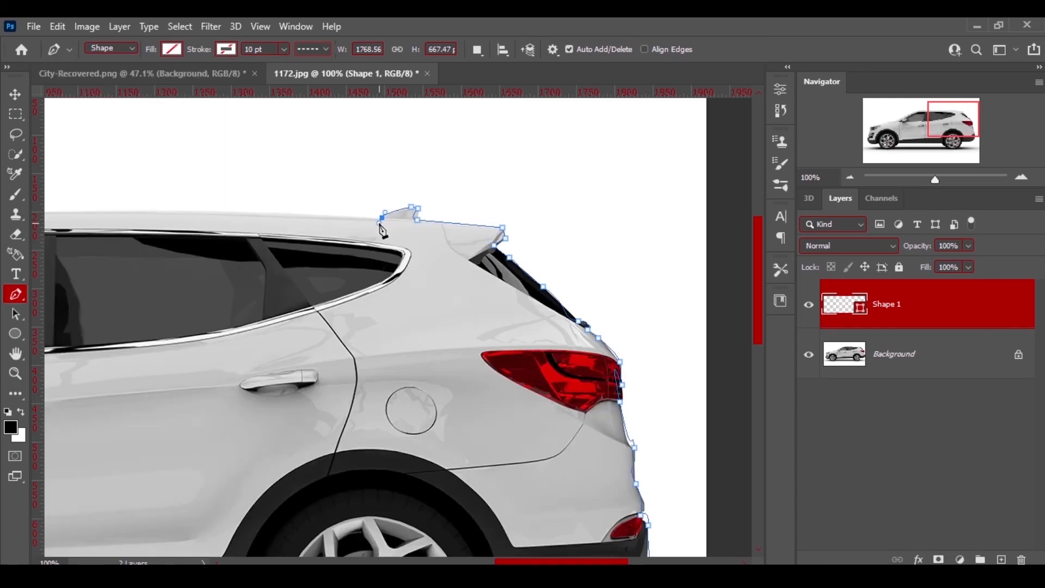
Trace curved anchors forward along the roofline.
{"action": "left_click_drag", "start_coordinate": [564, 561], "coordinate": [515, 561]}
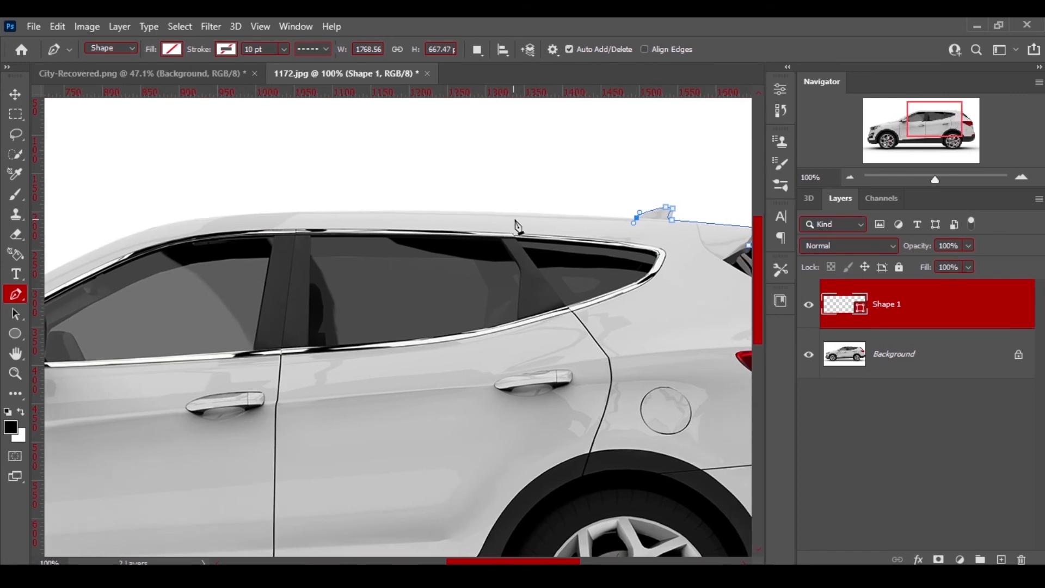
{"action": "left_click_drag", "start_coordinate": [429, 211], "coordinate": [396, 211]}
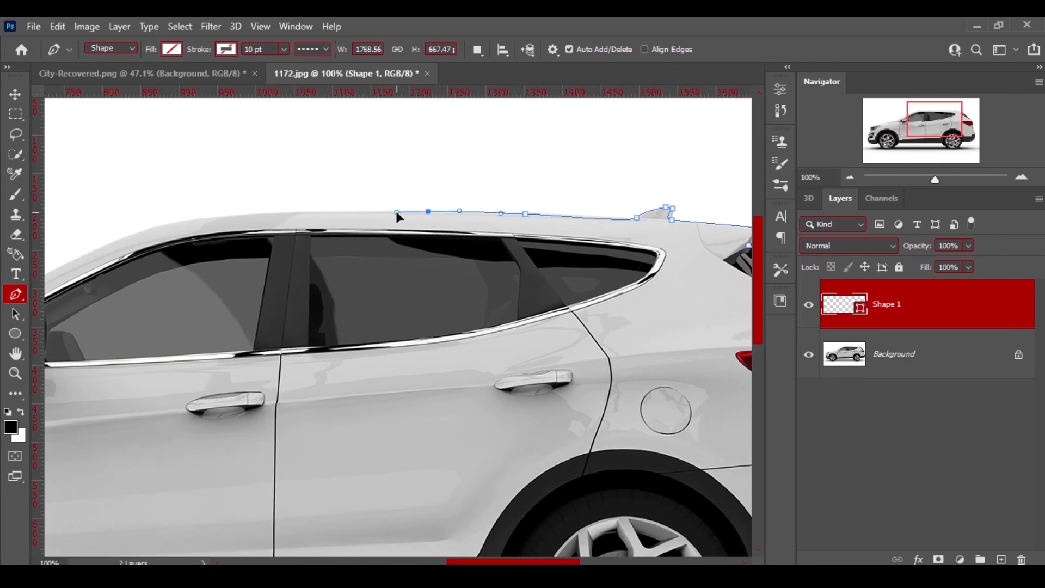
{"action": "left_click_drag", "start_coordinate": [297, 211], "coordinate": [276, 211]}
{"action": "left_click_drag", "start_coordinate": [202, 217], "coordinate": [173, 221]}
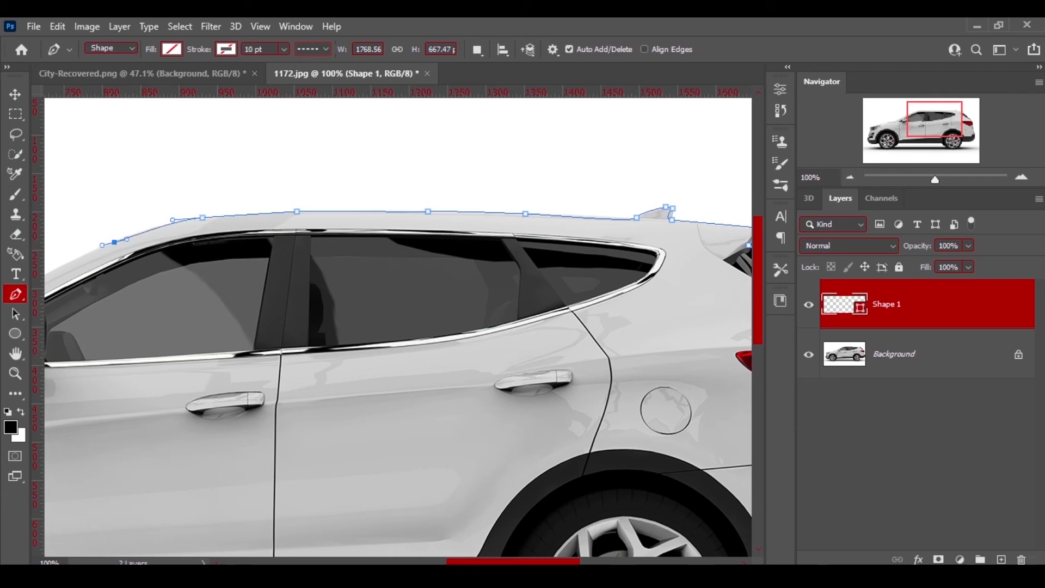
Continue the outline down the windshield and A-pillar toward the hood.
{"action": "left_click_drag", "start_coordinate": [481, 562], "coordinate": [421, 561]}
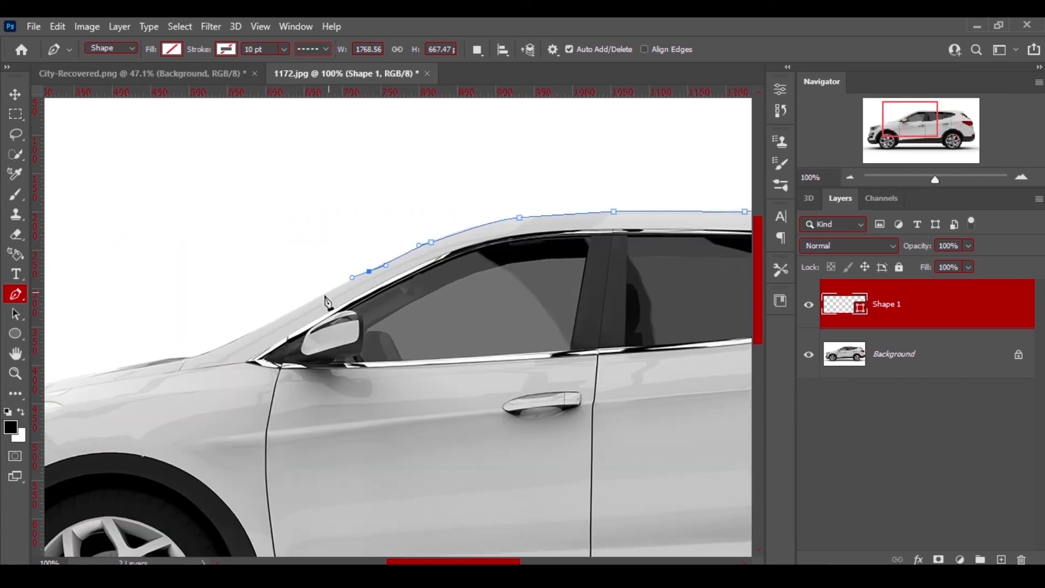
{"action": "left_click_drag", "start_coordinate": [252, 331], "coordinate": [238, 333]}
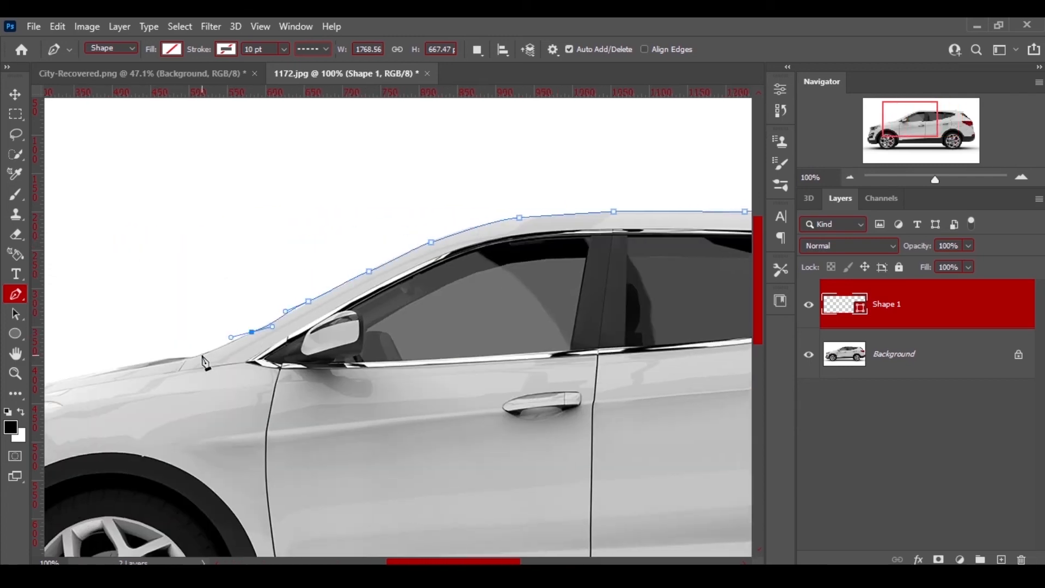
{"action": "left_click_drag", "start_coordinate": [155, 360], "coordinate": [140, 362]}
Trace along the hood and close the path at the starting anchor near the headlight.
{"action": "scroll", "coordinate": [237, 514], "scroll_direction": "left", "scroll_amount": 5}
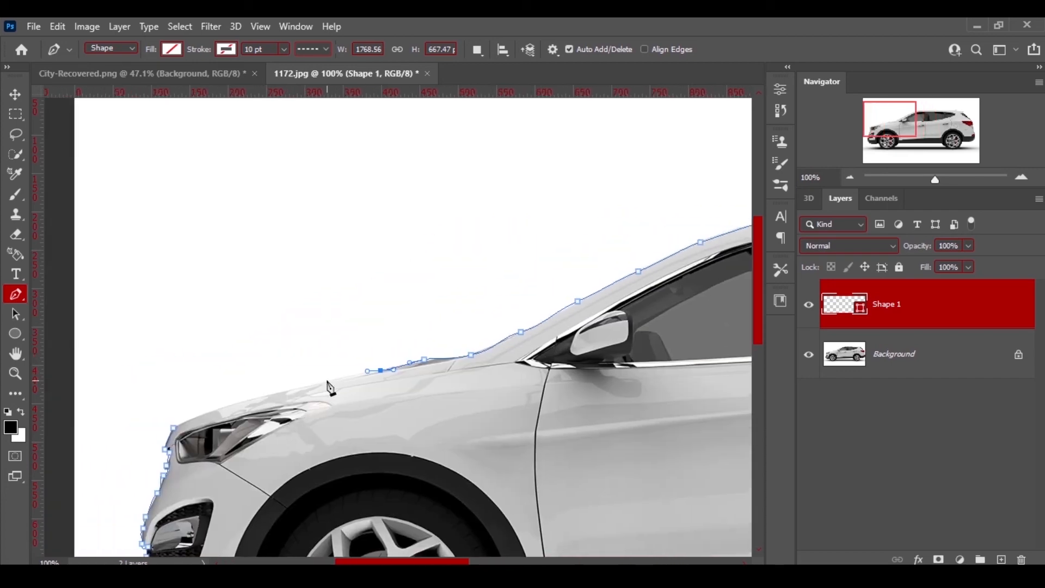
{"action": "left_click", "coordinate": [244, 400]}
{"action": "left_click_drag", "start_coordinate": [173, 430], "coordinate": [163, 432]}
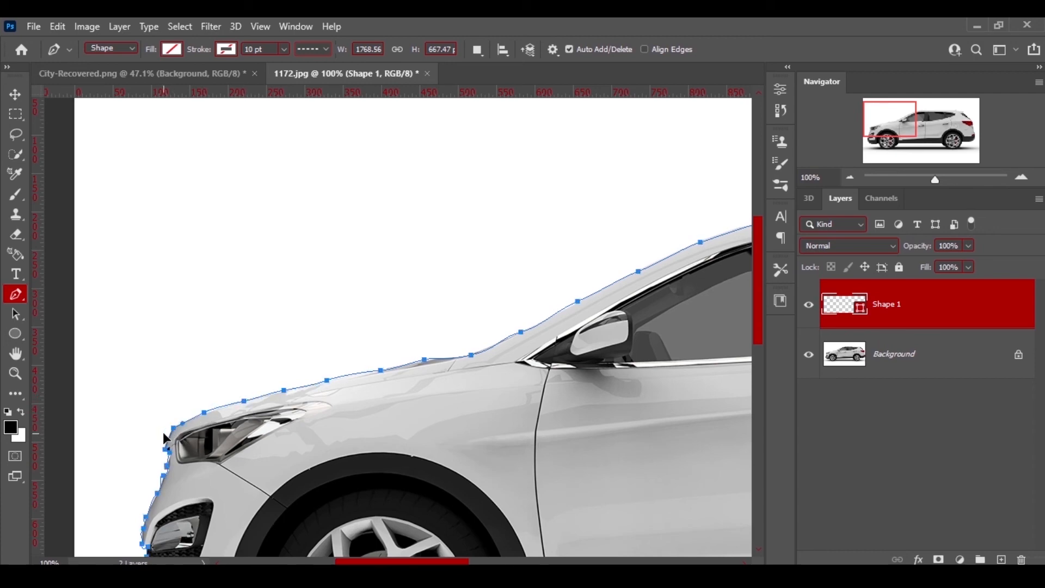
Convert the closed shape path into a selection.
{"action": "key", "text": "ctrl+0"}
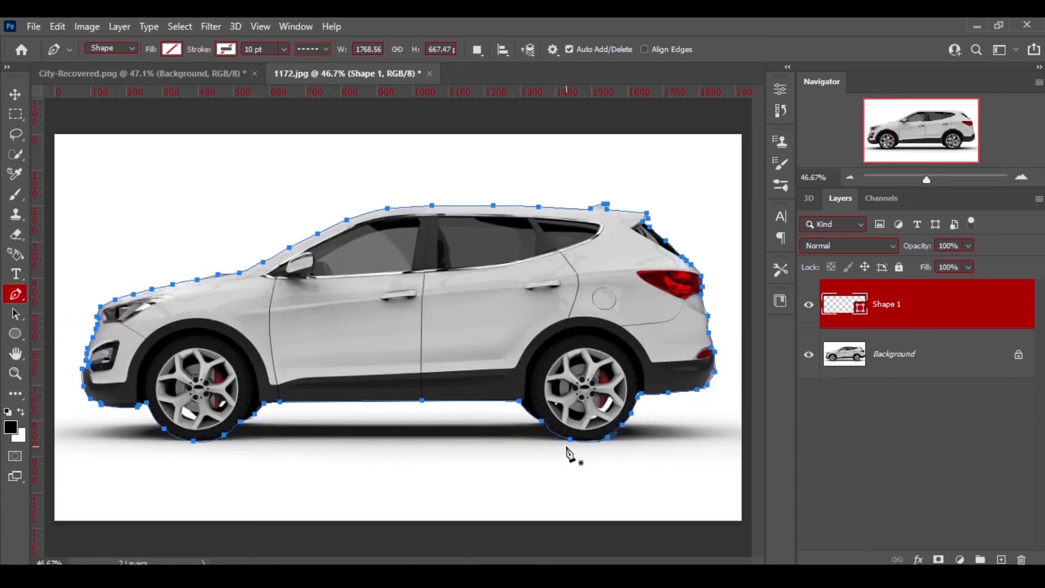
{"action": "right_click", "coordinate": [371, 307]}
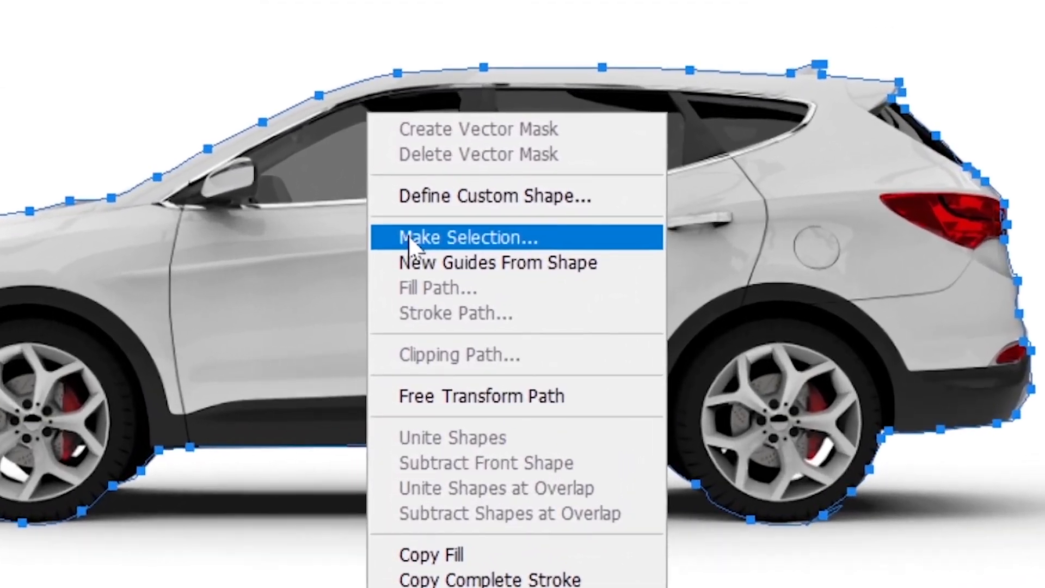
{"action": "left_click", "coordinate": [400, 290]}
{"action": "left_click", "coordinate": [851, 0]}
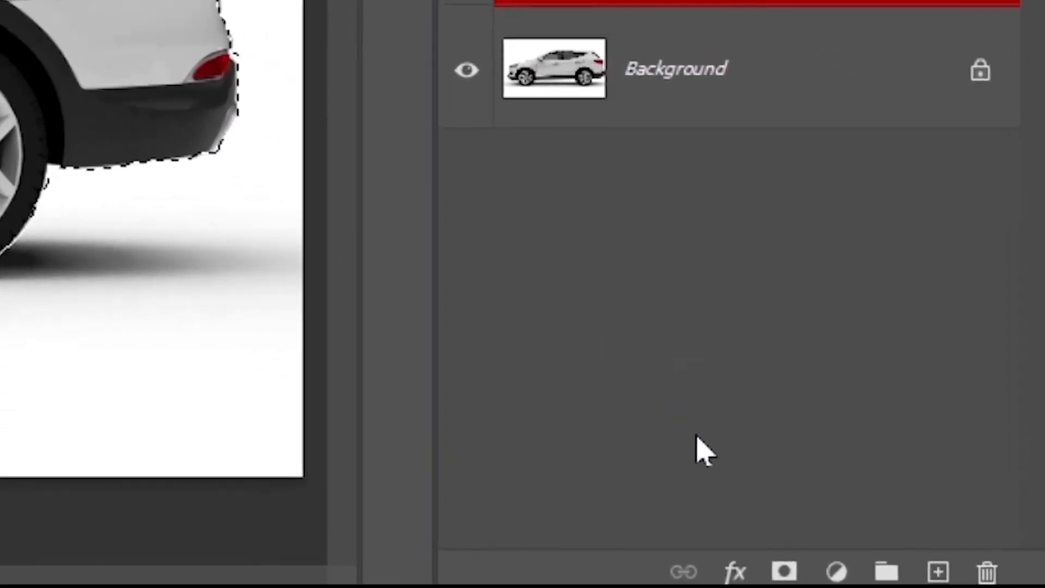
Add a layer mask from the selection and move it onto the unlocked car image layer.
{"action": "left_click", "coordinate": [754, 574]}
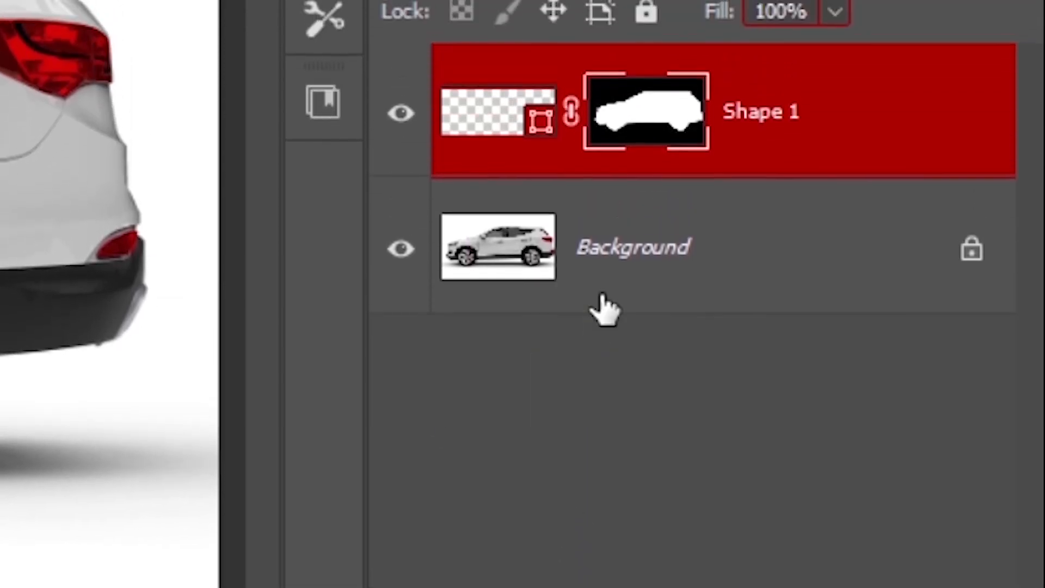
{"action": "left_click_drag", "start_coordinate": [665, 120], "coordinate": [680, 291]}
{"action": "left_click", "coordinate": [971, 288]}
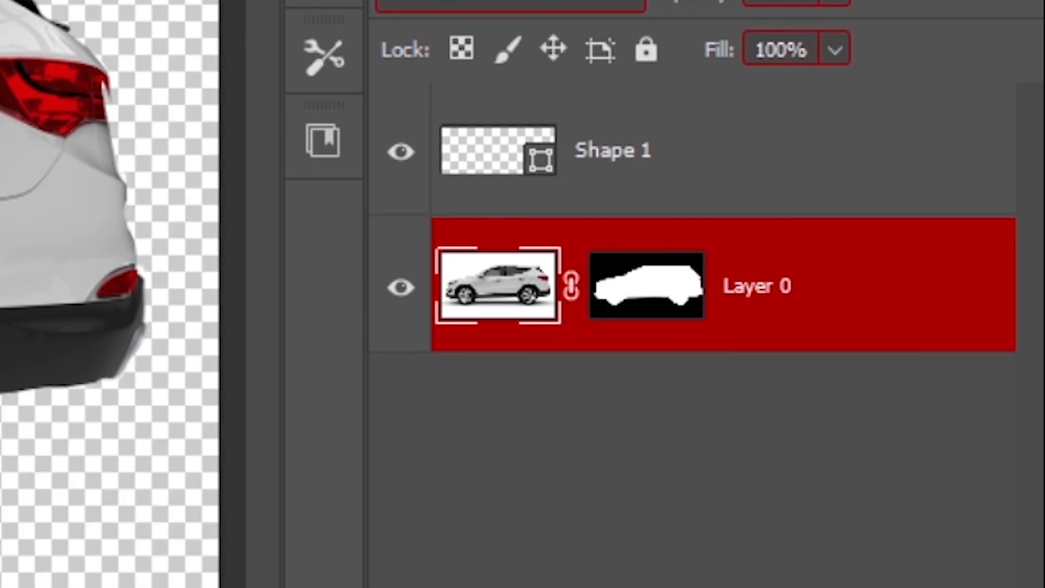
Delete the shape layer and move the masked car layer into the City-Recovered street image.
{"action": "left_click", "coordinate": [706, 128]}
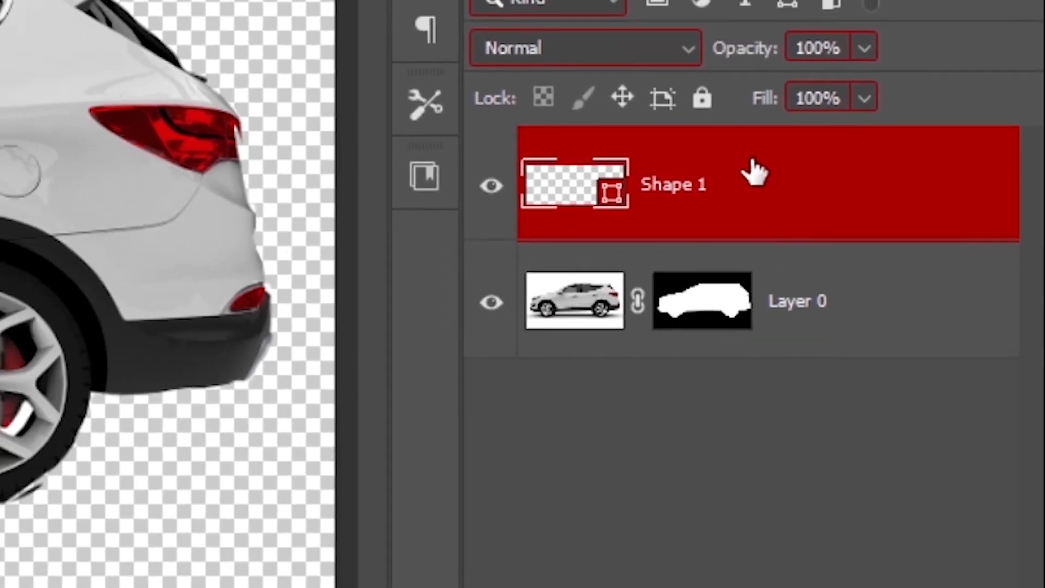
{"action": "key", "text": "Delete"}
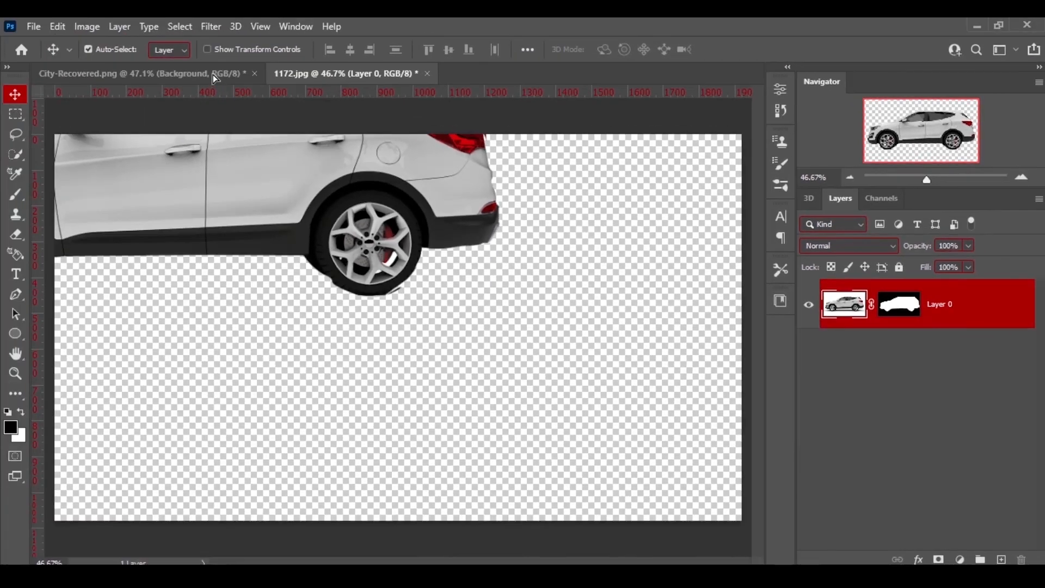
{"action": "left_click", "coordinate": [213, 73]}
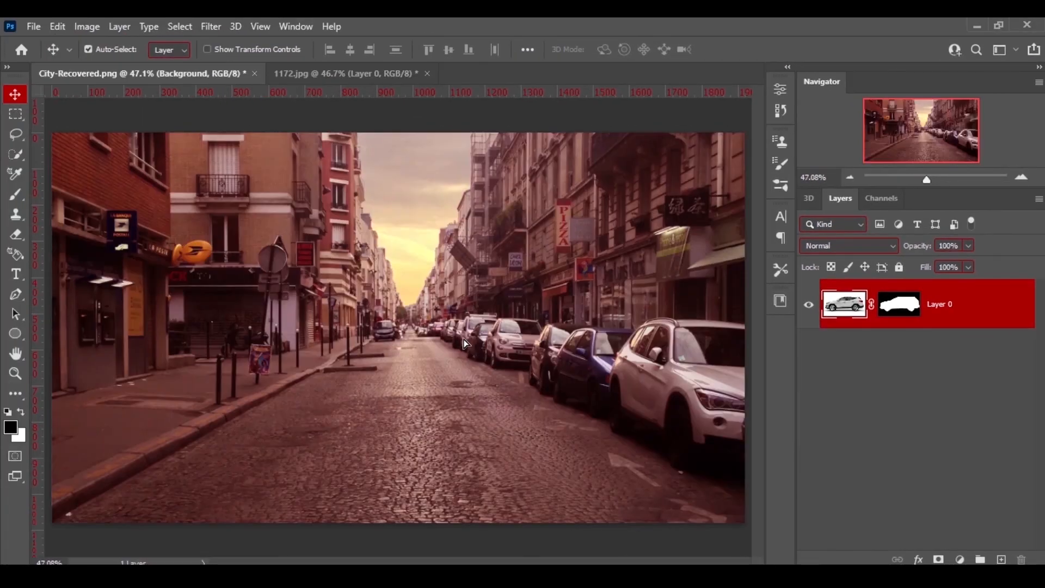
{"action": "left_click_drag", "start_coordinate": [464, 338], "coordinate": [408, 368]}
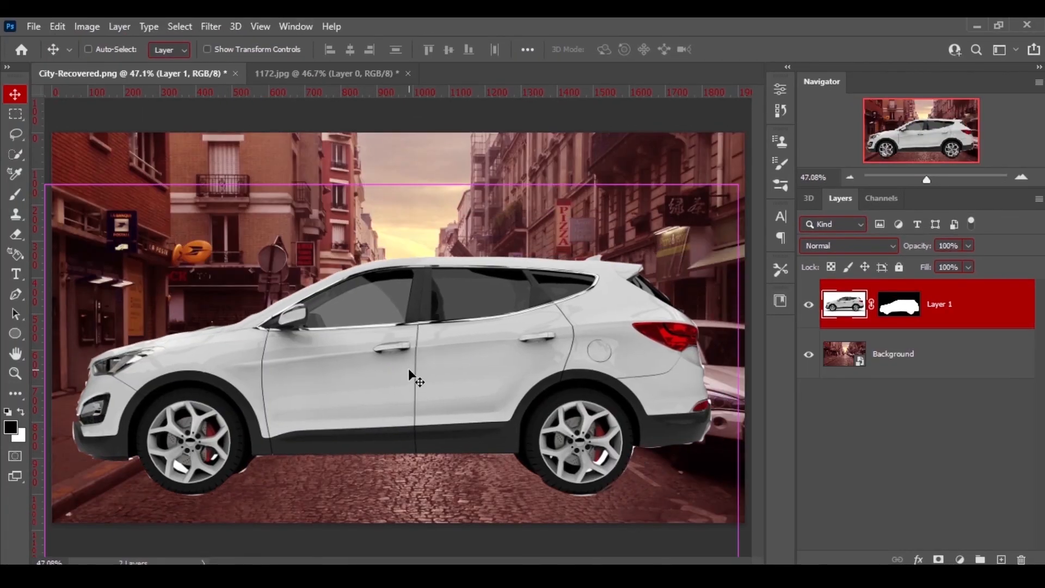
Free-transform the car, scaling it down and placing it on the road beside the parked cars.
{"action": "key", "text": "ctrl+t"}
{"action": "left_click_drag", "start_coordinate": [46, 376], "coordinate": [397, 374]}
{"action": "left_click_drag", "start_coordinate": [455, 406], "coordinate": [346, 456]}
{"action": "left_click_drag", "start_coordinate": [417, 337], "coordinate": [429, 274]}
{"action": "key", "text": "Return"}
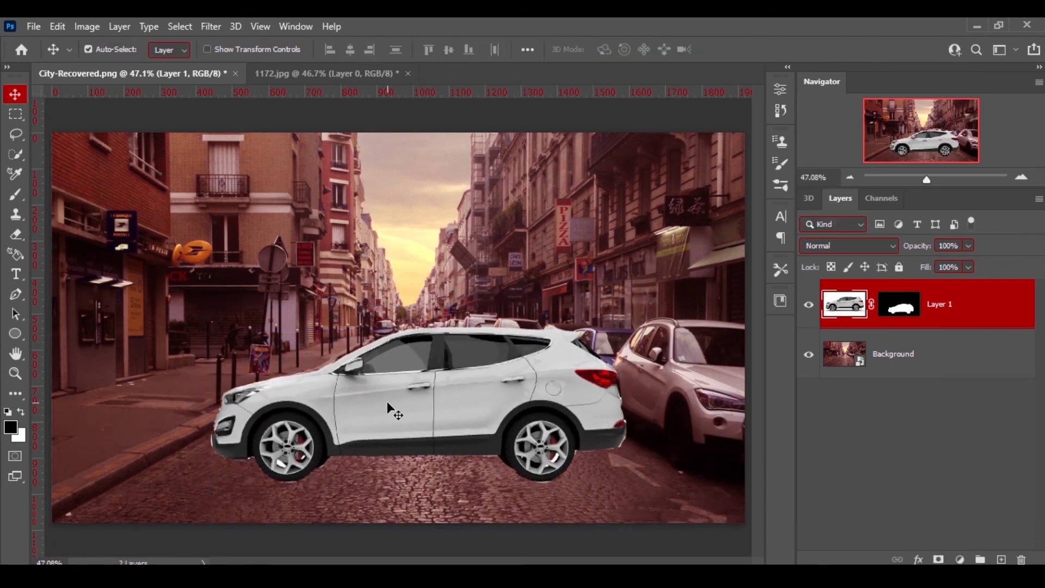
Add a new layer and paint a soft shadow beneath the car with a 175 px, 0% hardness brush.
{"action": "left_click", "coordinate": [1001, 559]}
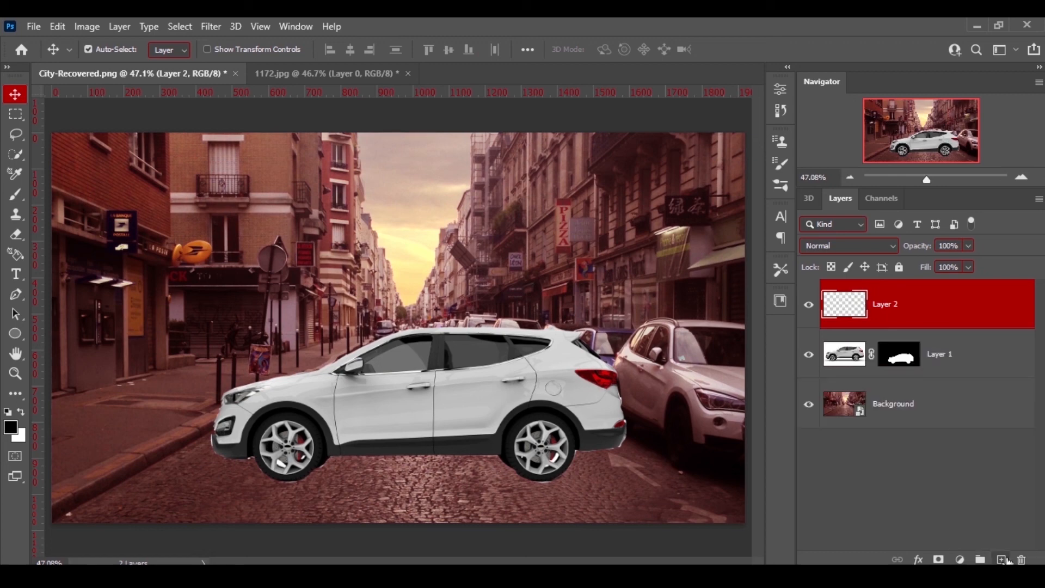
{"action": "key", "text": "b"}
{"action": "left_click", "coordinate": [105, 54]}
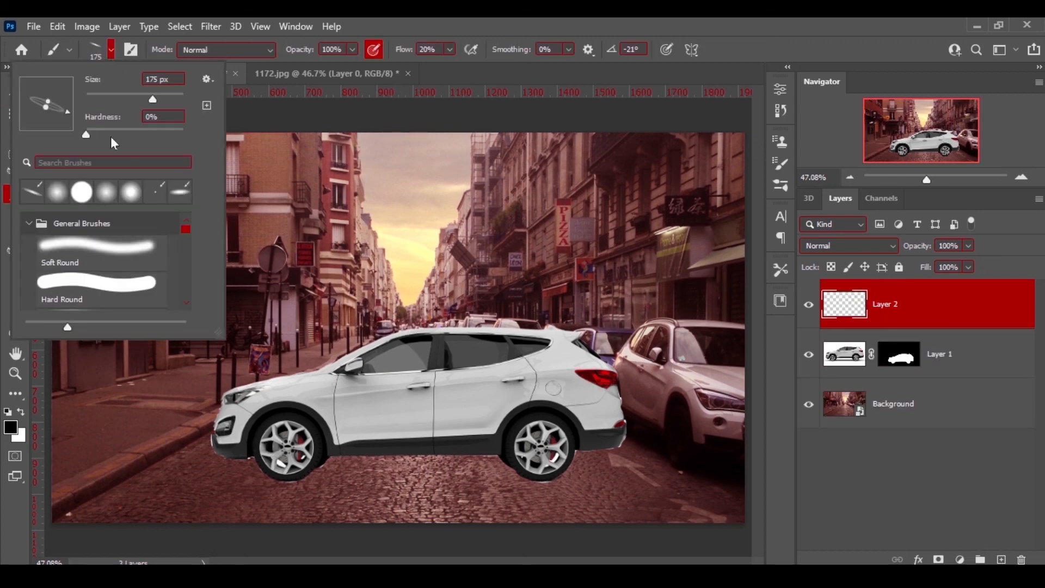
{"action": "left_click_drag", "start_coordinate": [68, 110], "coordinate": [73, 104]}
{"action": "left_click", "coordinate": [479, 19]}
{"action": "mouse_move", "coordinate": [262, 472]}
{"action": "left_mouse_down"}
{"action": "mouse_move", "coordinate": [242, 463]}
{"action": "mouse_move", "coordinate": [239, 480]}
{"action": "mouse_move", "coordinate": [334, 482]}
{"action": "mouse_move", "coordinate": [354, 463]}
{"action": "mouse_move", "coordinate": [337, 475]}
{"action": "mouse_move", "coordinate": [462, 465]}
{"action": "left_mouse_up"}
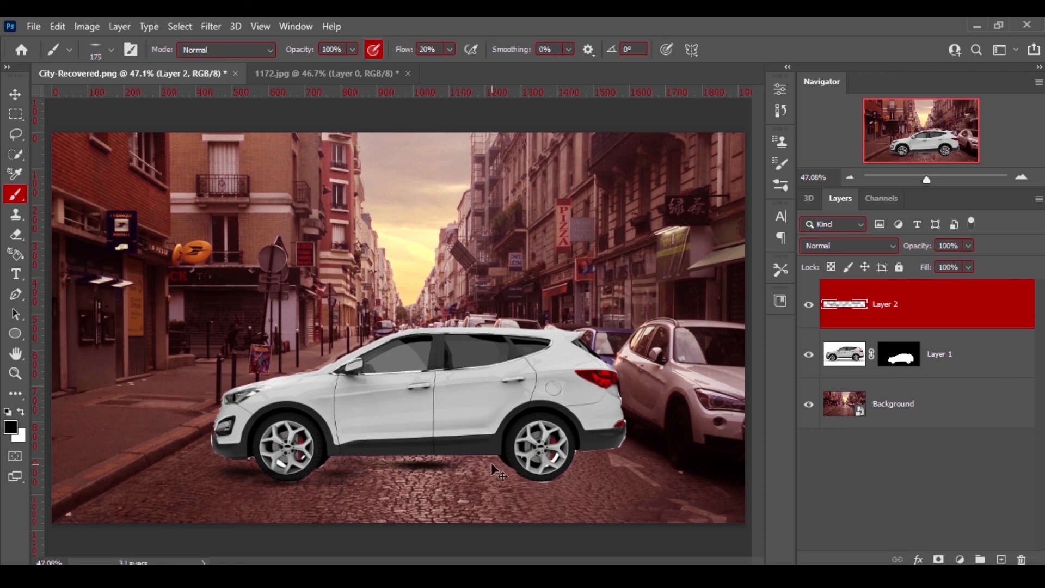
{"action": "key", "text": "ctrl+z"}
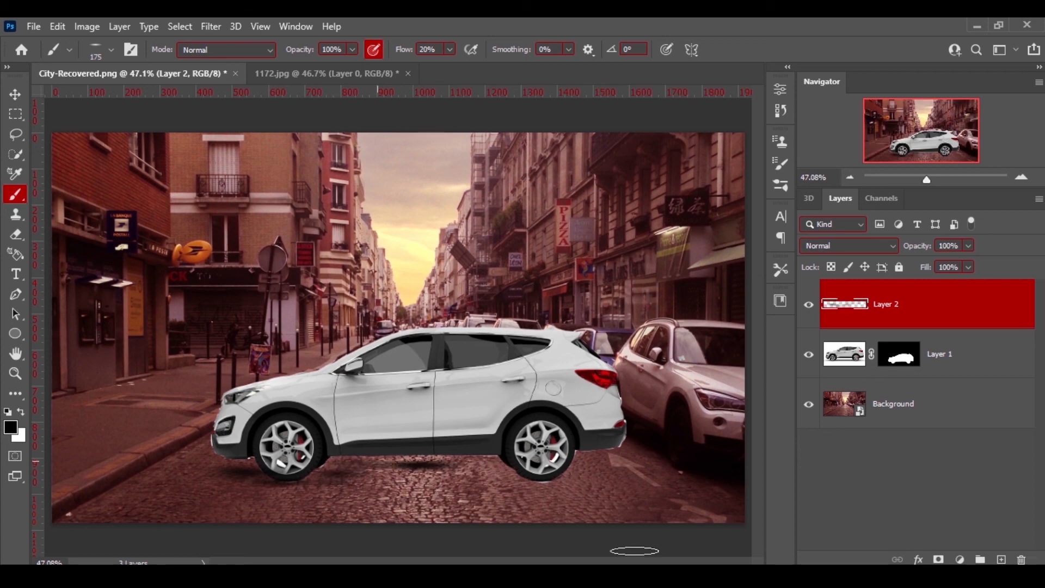
{"action": "mouse_move", "coordinate": [426, 463]}
{"action": "left_mouse_down"}
{"action": "mouse_move", "coordinate": [407, 473]}
{"action": "mouse_move", "coordinate": [384, 464]}
{"action": "mouse_move", "coordinate": [439, 482]}
{"action": "mouse_move", "coordinate": [590, 470]}
{"action": "mouse_move", "coordinate": [422, 475]}
{"action": "left_mouse_up"}
{"action": "left_click_drag", "start_coordinate": [393, 484], "coordinate": [348, 484]}
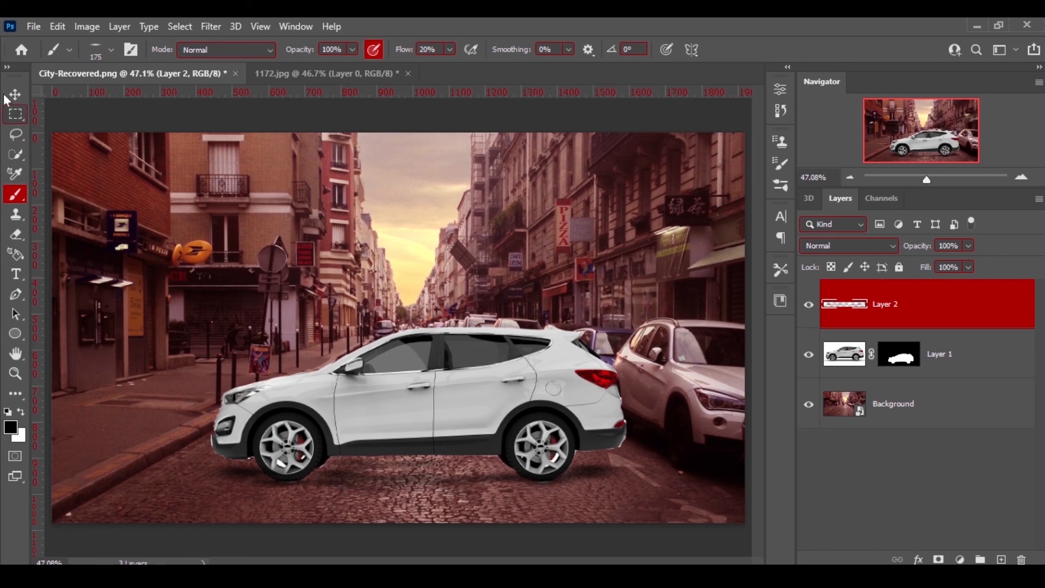
Add a Color Balance adjustment clipped to the car layer, shifting the midtones strongly toward red.
{"action": "key", "text": "v"}
{"action": "left_click", "coordinate": [964, 350]}
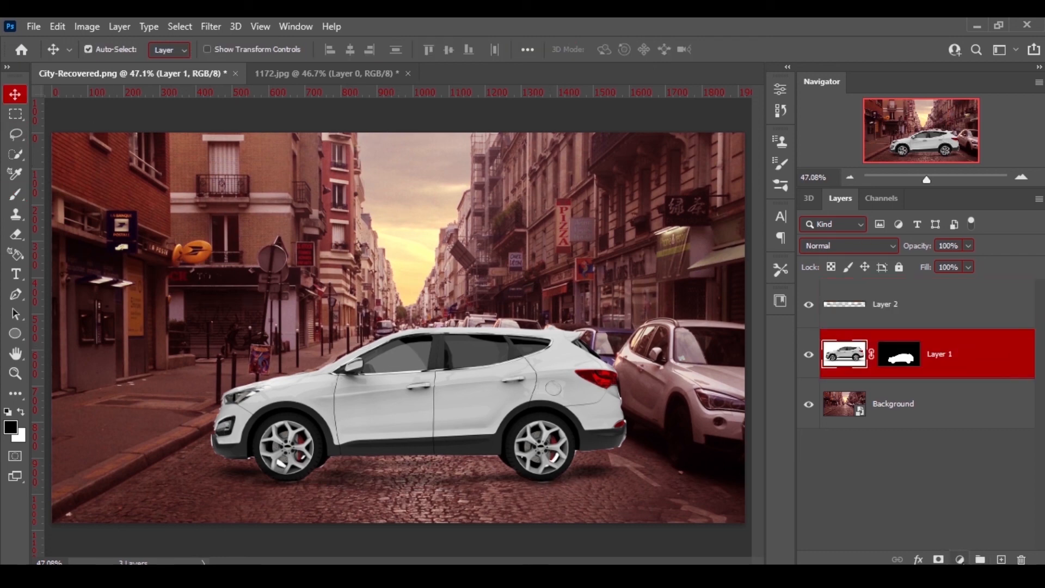
{"action": "left_click", "coordinate": [959, 559]}
{"action": "left_click", "coordinate": [934, 426]}
{"action": "left_click_drag", "start_coordinate": [654, 169], "coordinate": [677, 169]}
{"action": "left_click", "coordinate": [644, 303]}
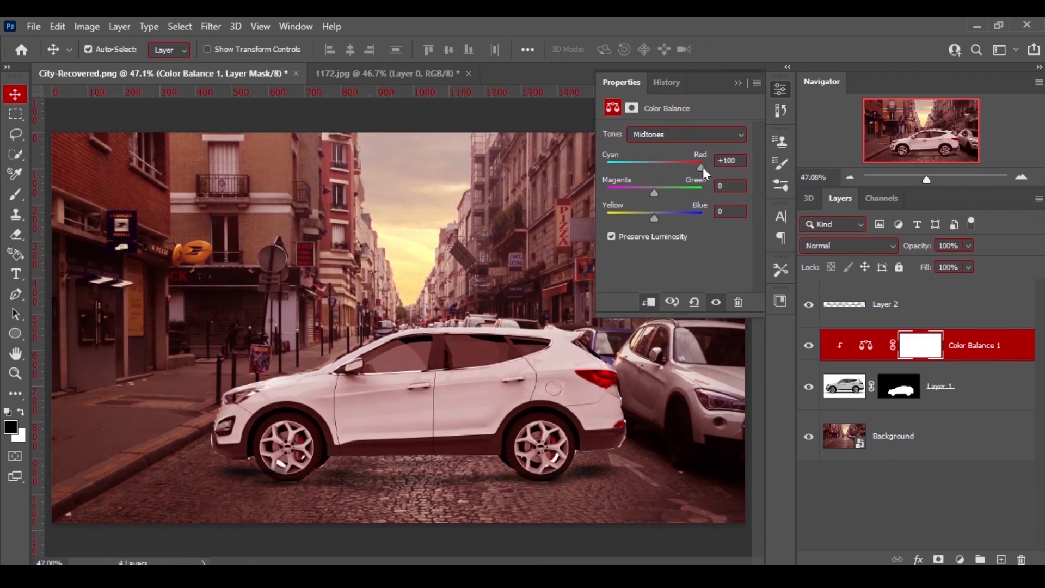
{"action": "left_click_drag", "start_coordinate": [702, 167], "coordinate": [696, 168]}
{"action": "left_click", "coordinate": [737, 82]}
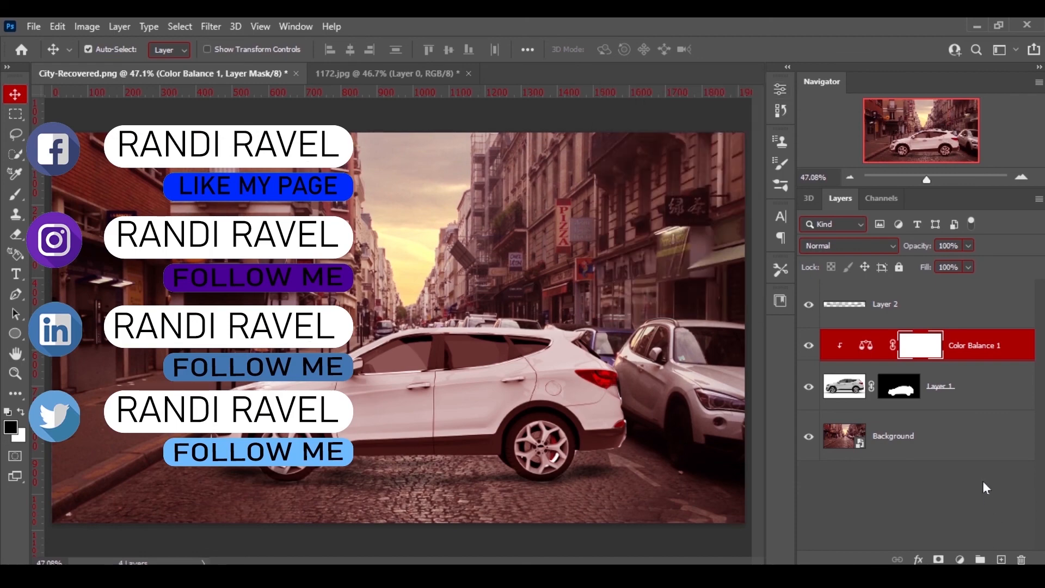
Save the composite as a PNG file named City-Recovered2.
{"action": "left_click", "coordinate": [984, 482]}
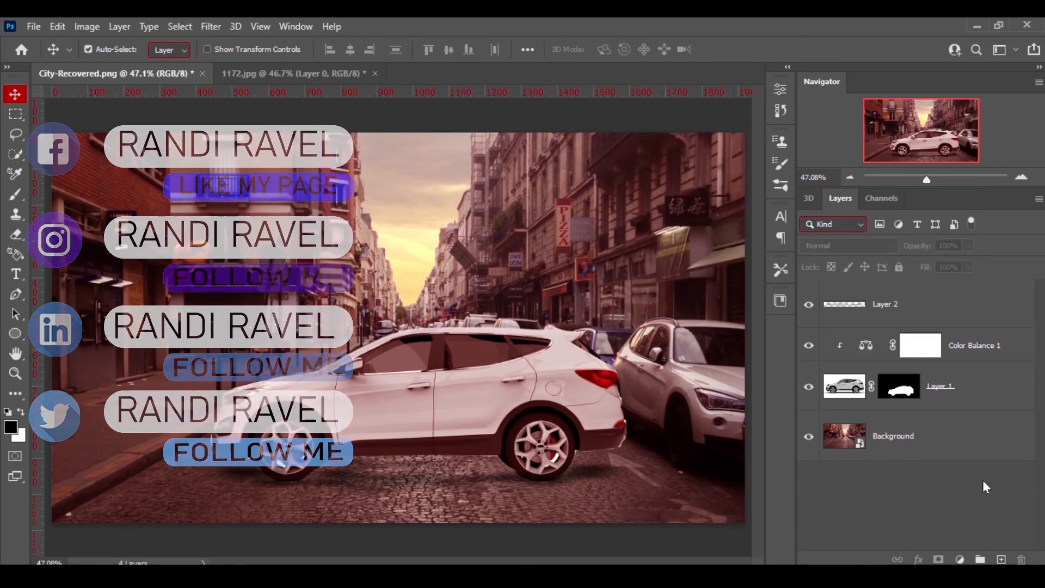
{"action": "left_click", "coordinate": [33, 26]}
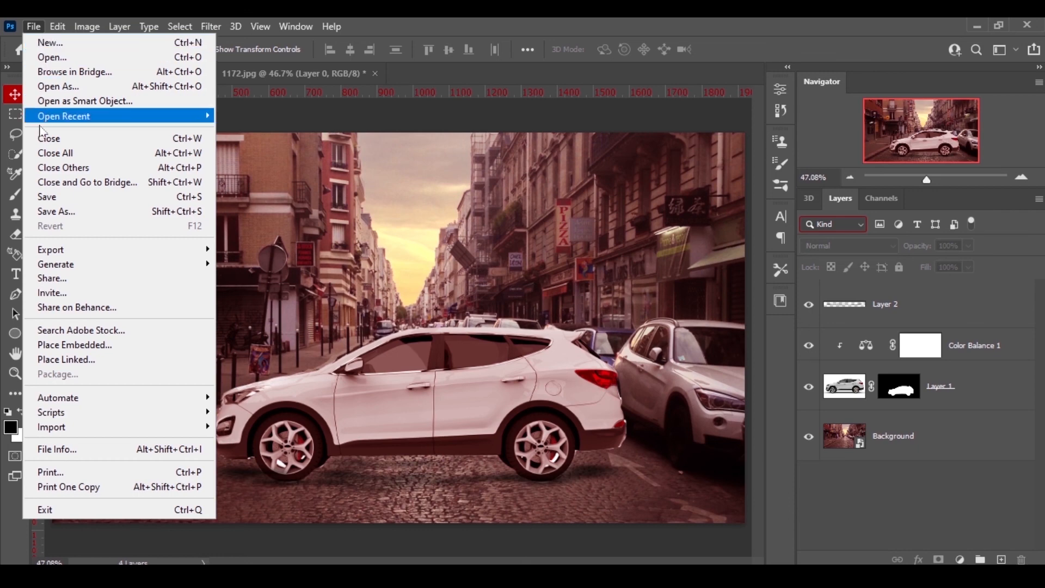
{"action": "left_click", "coordinate": [57, 211]}
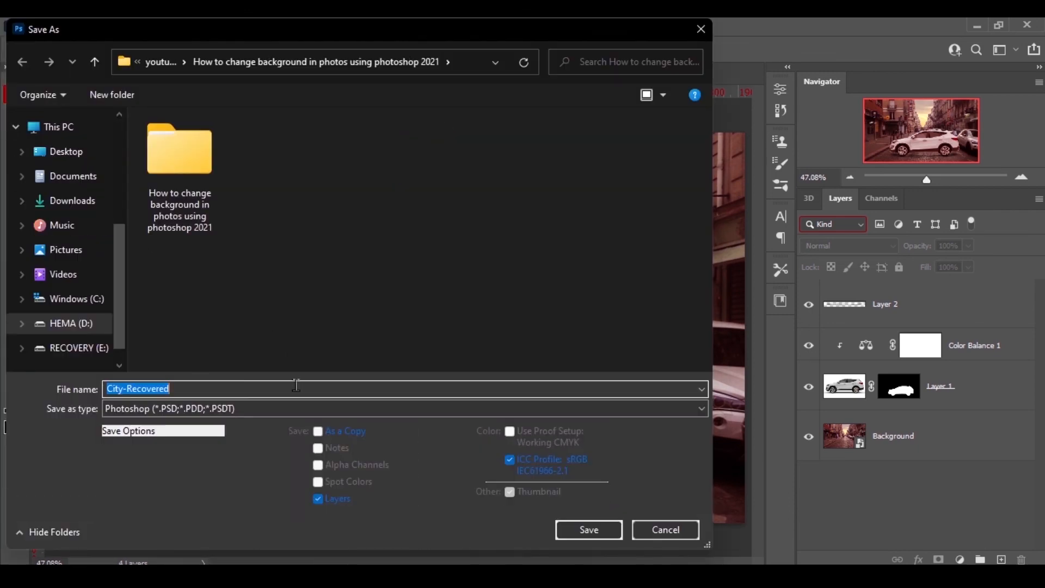
{"action": "left_click", "coordinate": [295, 407]}
{"action": "left_click", "coordinate": [247, 348]}
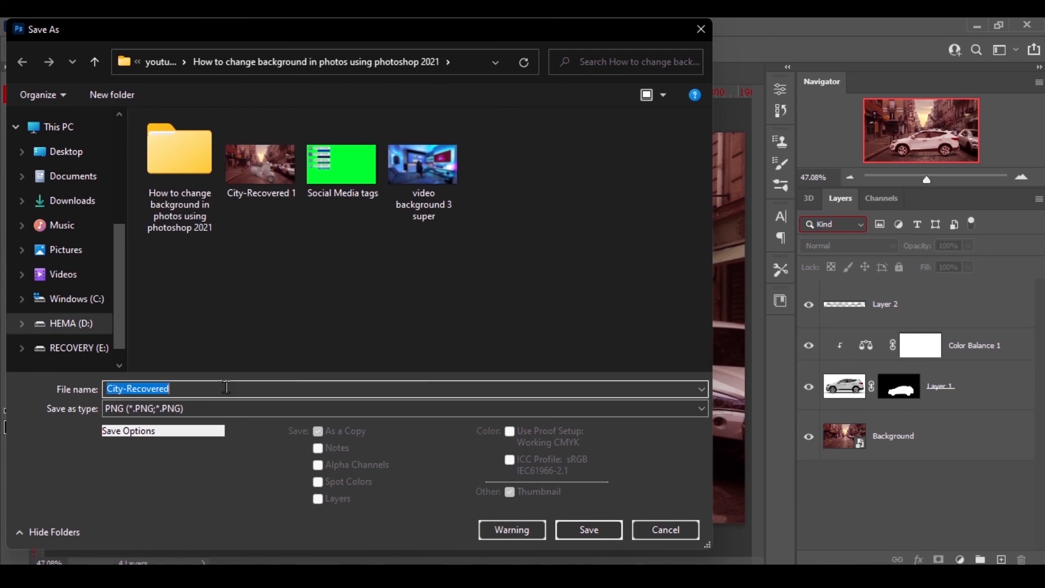
{"action": "key", "text": "End"}
{"action": "type", "text": "2"}
{"action": "left_click", "coordinate": [577, 529]}
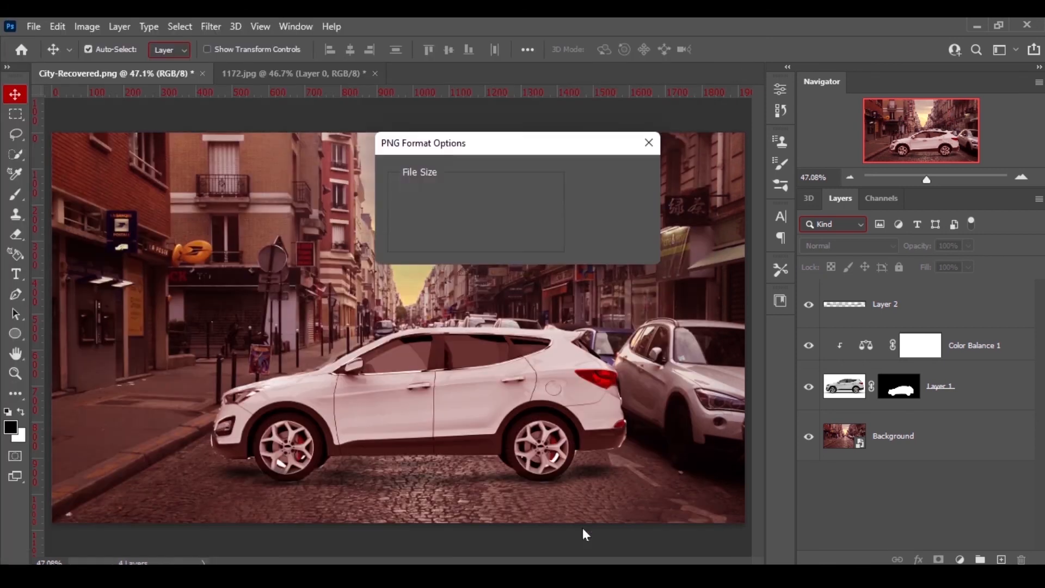